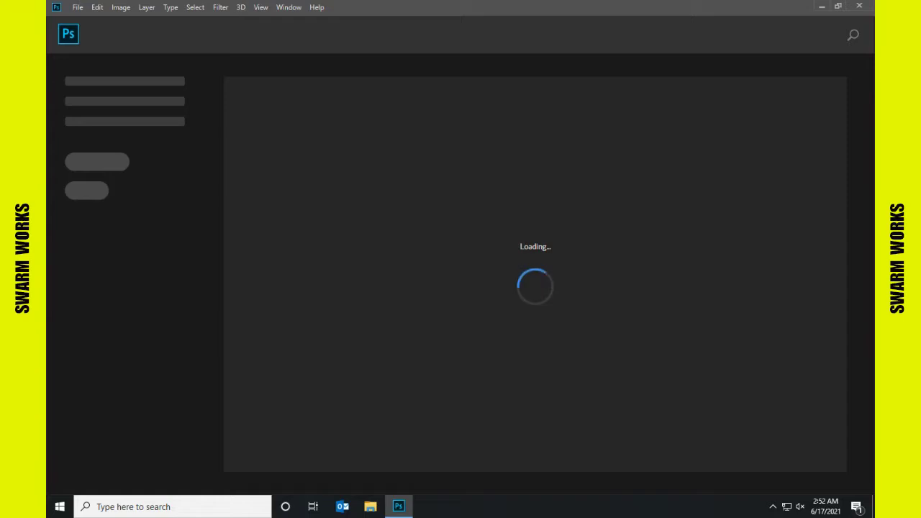
- Create a new 3800×4800 px document
left_click(77, 7)
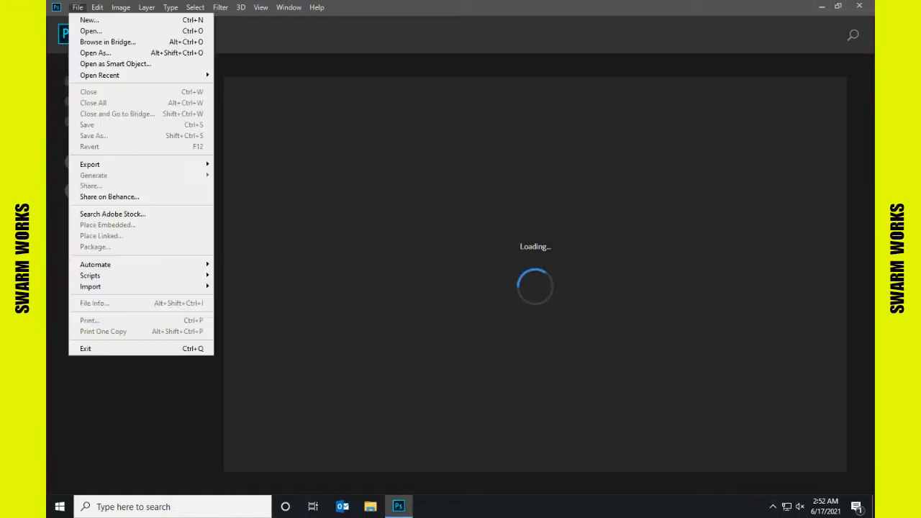
left_click(87, 19)
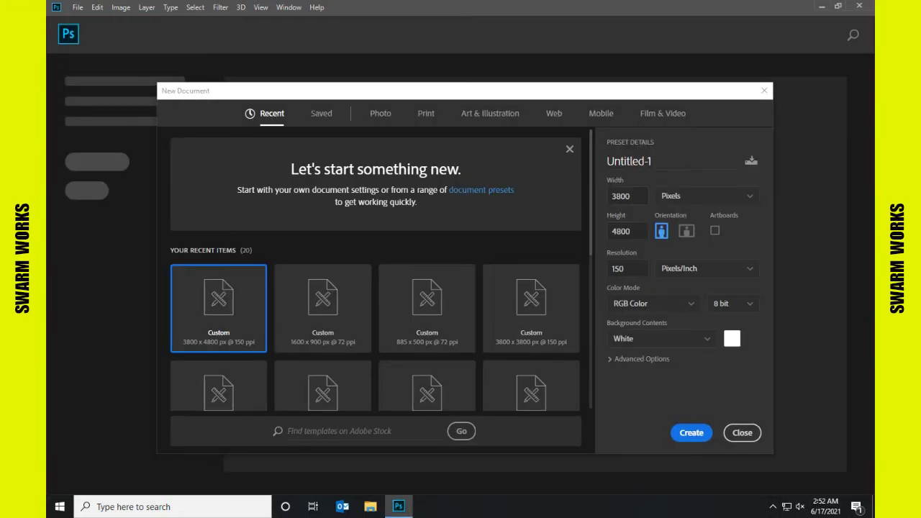
key("Tab")
key("Tab")
key("Tab")
key("Return")
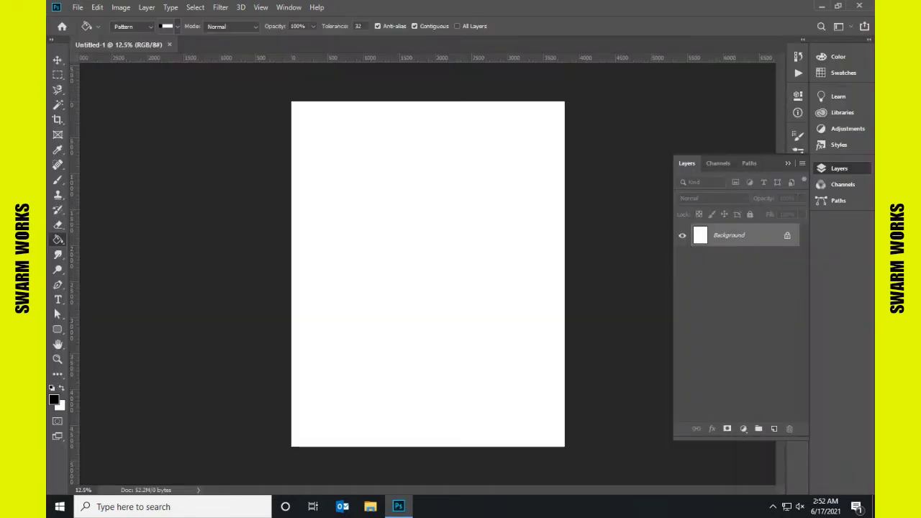
- Add a Solid Color fill layer in near-black #0c0c0c
left_click(743, 428)
left_click(763, 232)
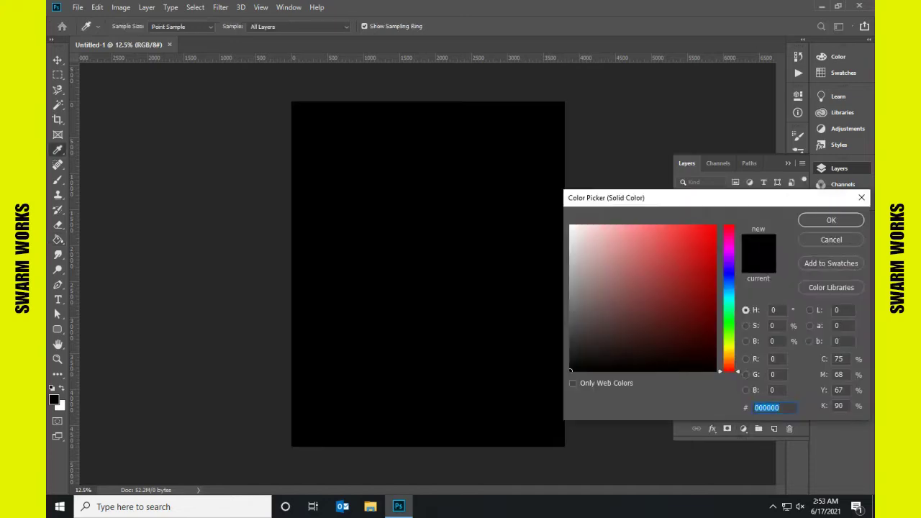
type("0c0c0c")
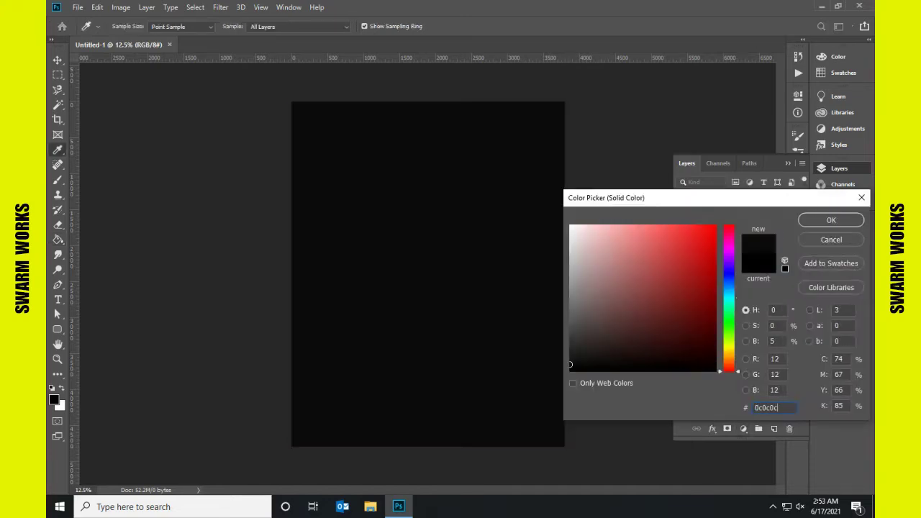
left_click(831, 220)
- Rename the fill layer 'dark tee' and lock it completely
double_click(753, 235)
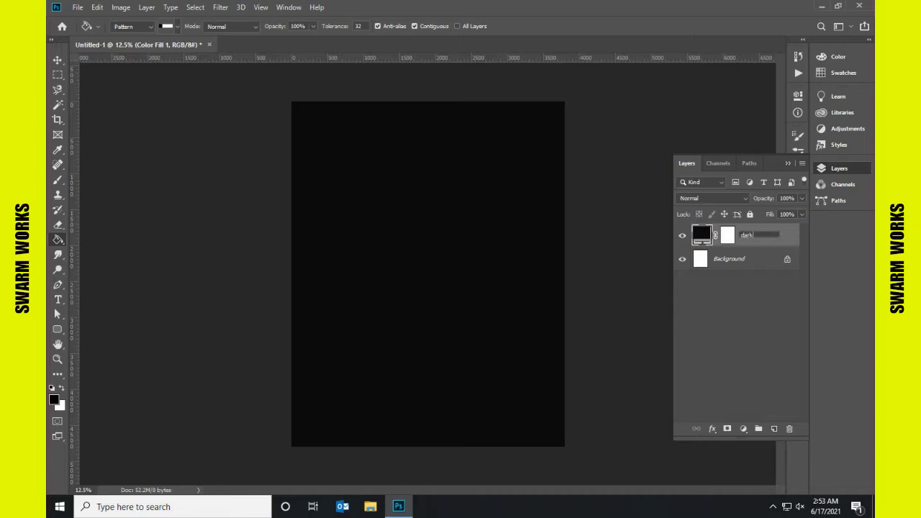
type("dark tee")
key("Return")
key("ctrl+slash")
- Place the angel statue photo as an embedded image
key("alt+f")
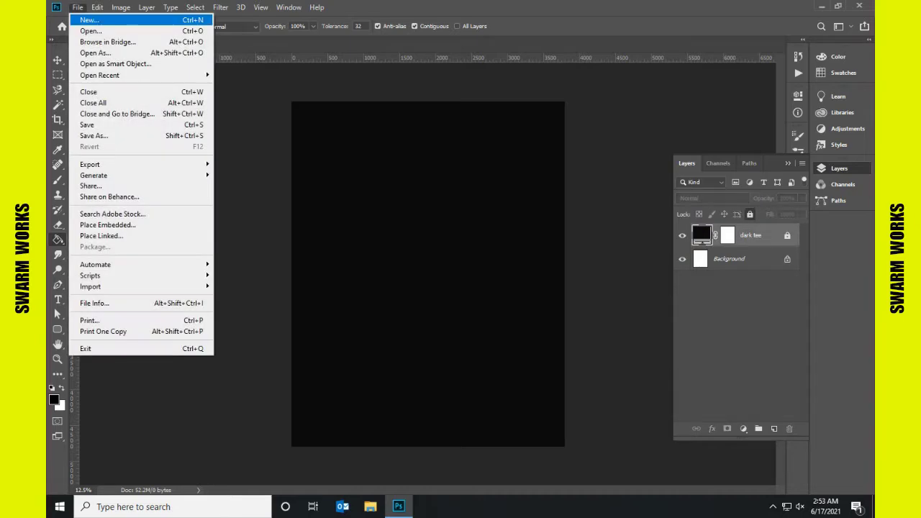
key("Down")
key("Down")
key("Down")
key("Down")
key("Down")
key("Return")
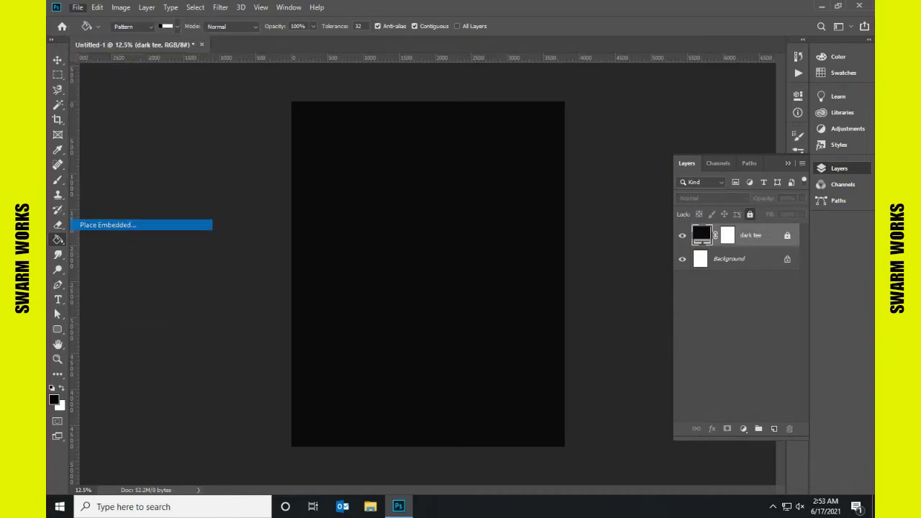
key("Return")
- Scale the angel photo to about 202% and nudge it slightly up and right
left_click_drag(360, 319, 291, 365)
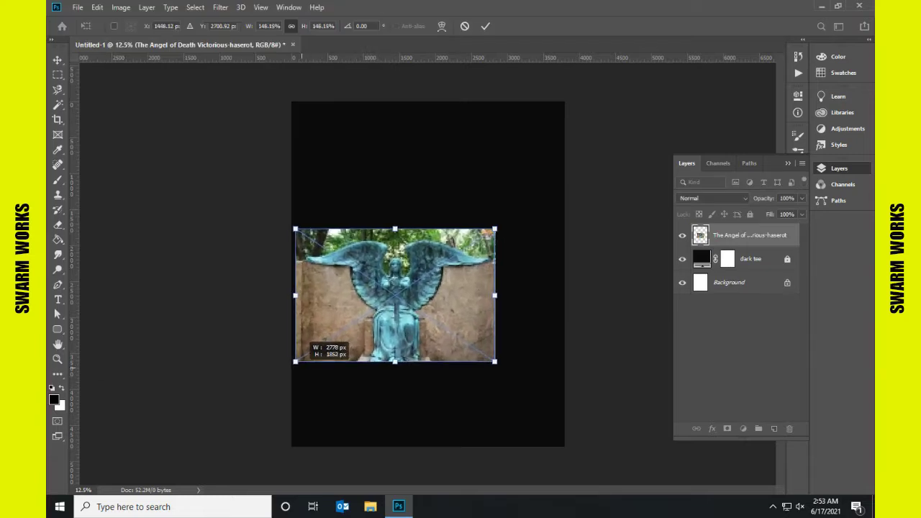
left_click_drag(495, 365, 563, 410)
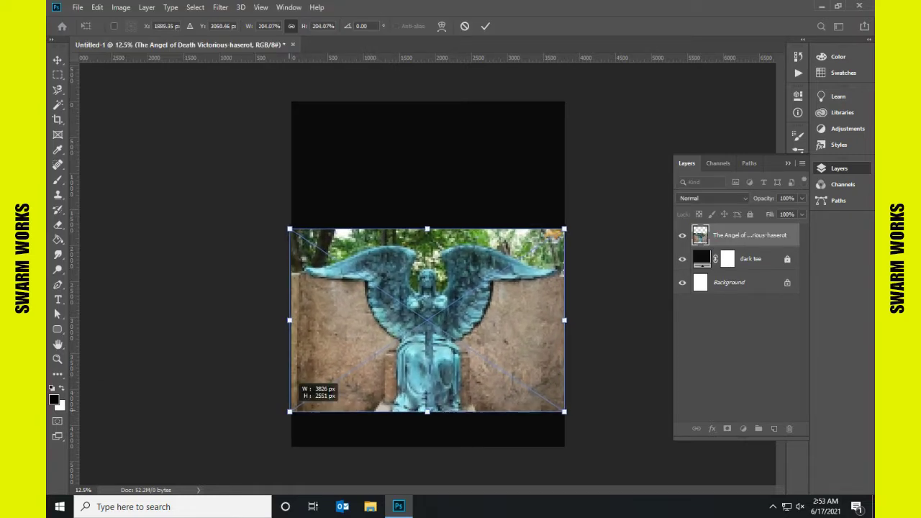
left_click_drag(292, 410, 291, 411)
left_click_drag(452, 352, 453, 337)
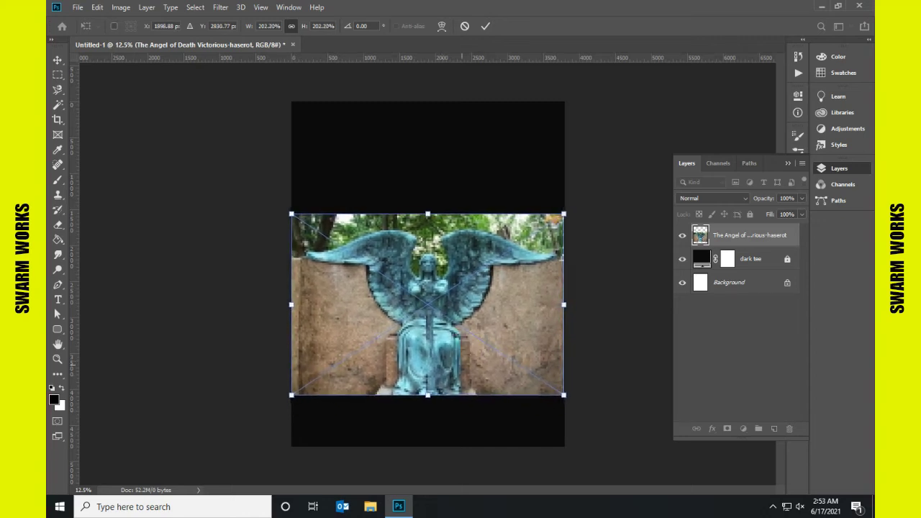
left_click_drag(452, 337, 482, 341)
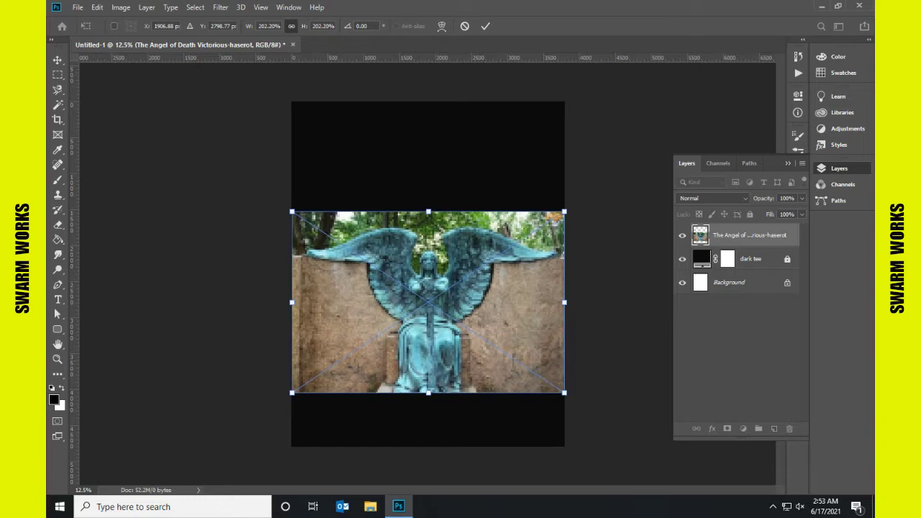
key("Return")
- Hide the angel statue layer
key("g")
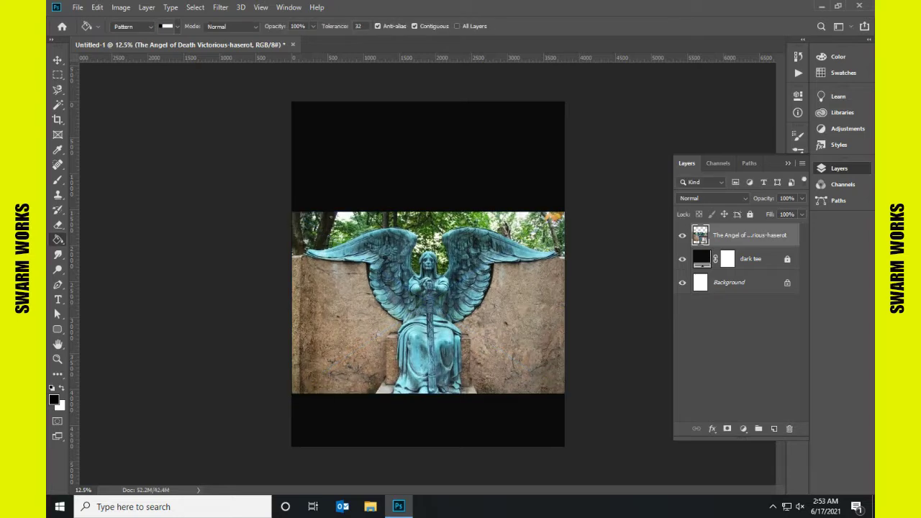
left_click(682, 235)
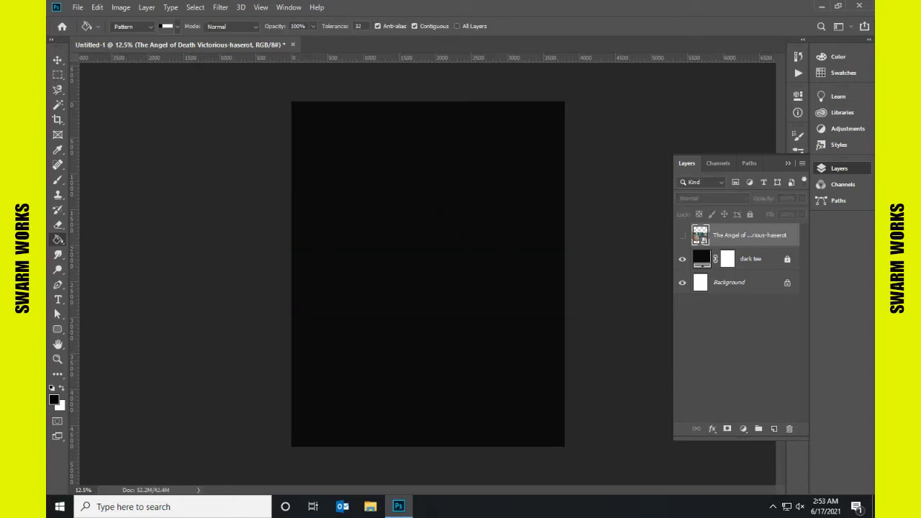
left_click(77, 7)
- Place the Human-eye photo scaled to about 151% across the canvas, then hide it
left_click(101, 224)
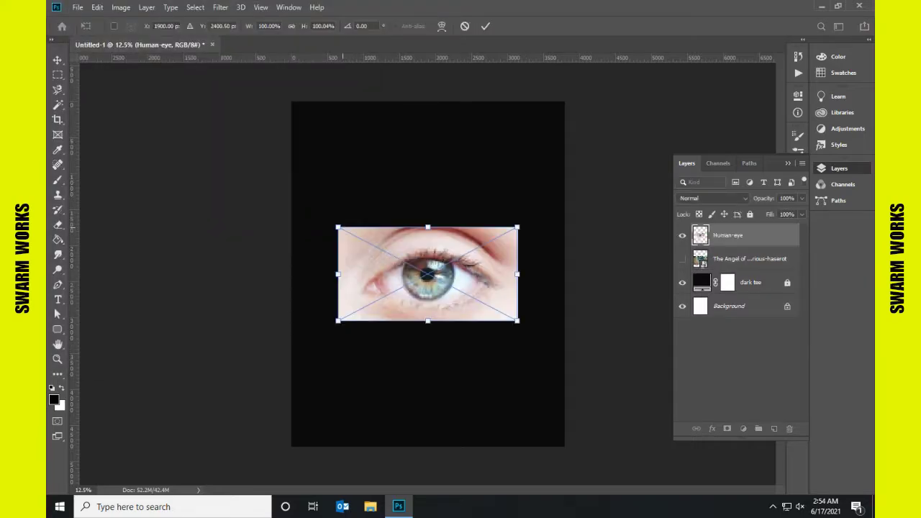
left_click_drag(337, 228, 292, 203)
left_click_drag(517, 203, 562, 178)
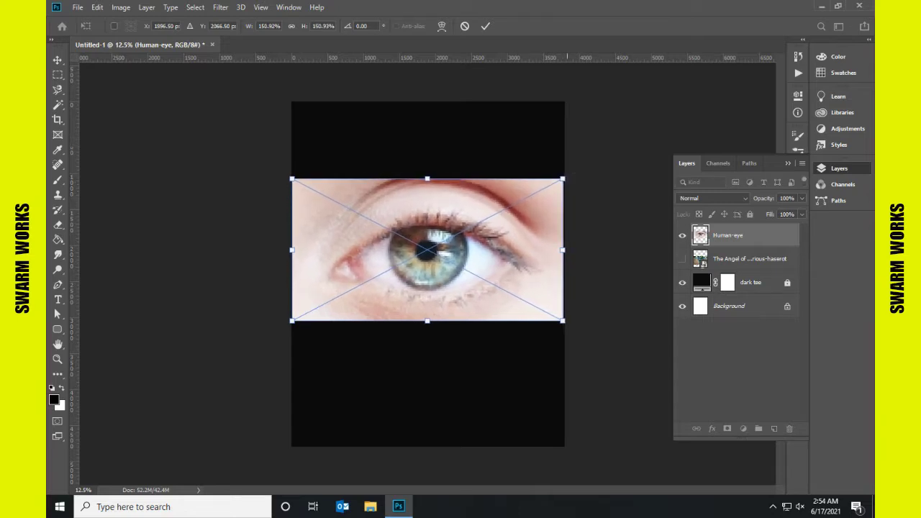
key("Return")
key("g")
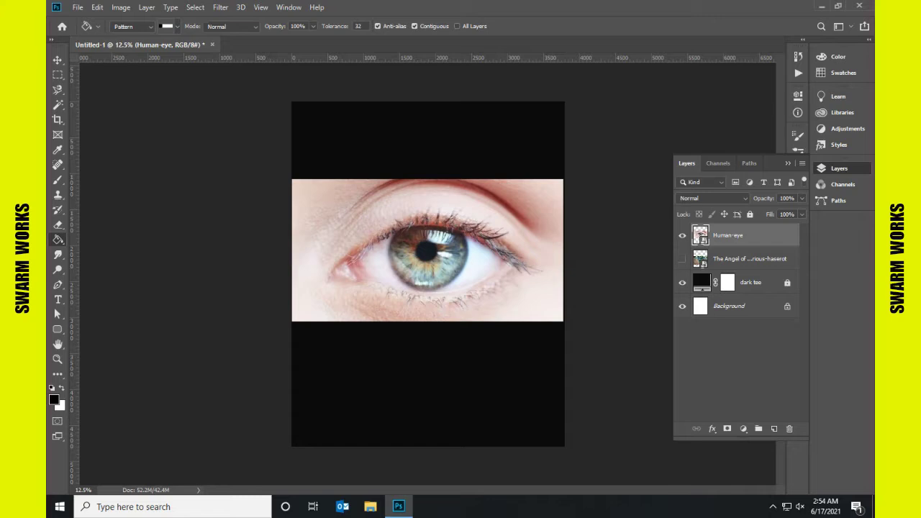
left_click(682, 235)
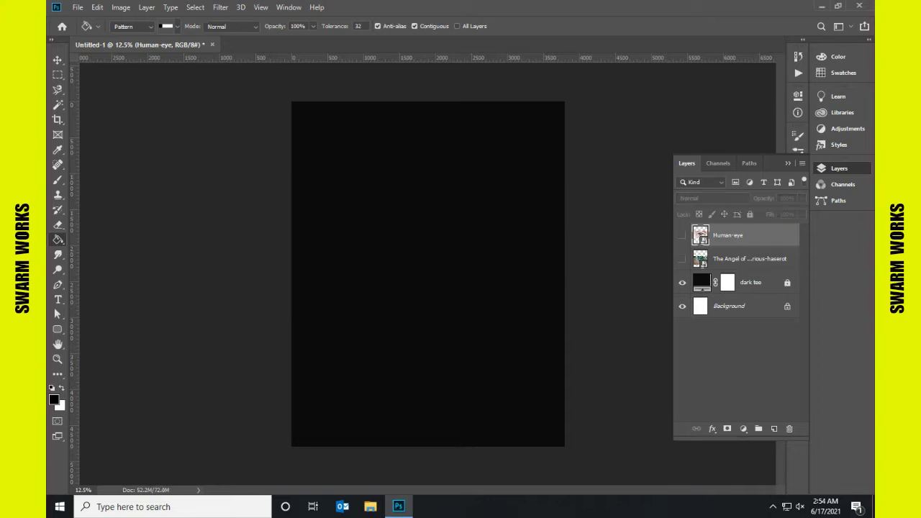
- Place fire.png from the imges-opacity folder as an embedded image
key("alt+f")
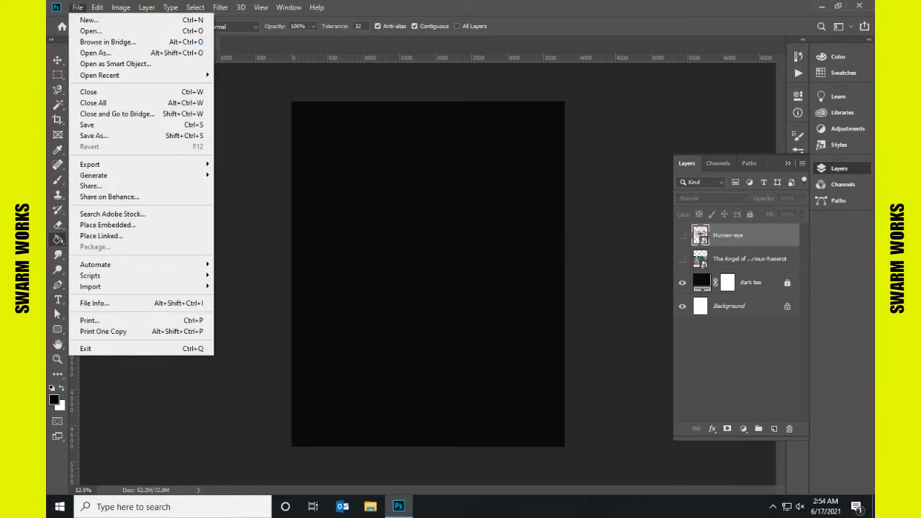
left_click(107, 224)
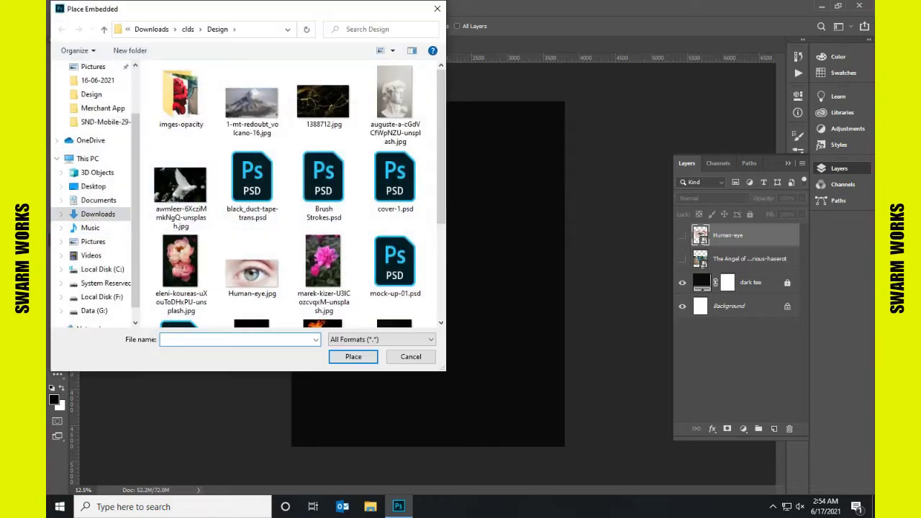
scroll(300, 194, "down", 4)
scroll(300, 194, "down", 1)
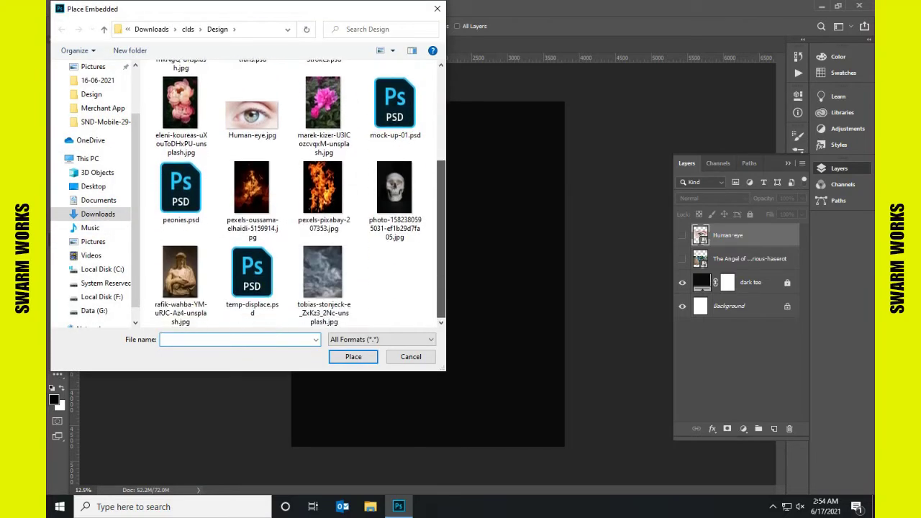
scroll(300, 194, "up", 3)
scroll(300, 194, "up", 2)
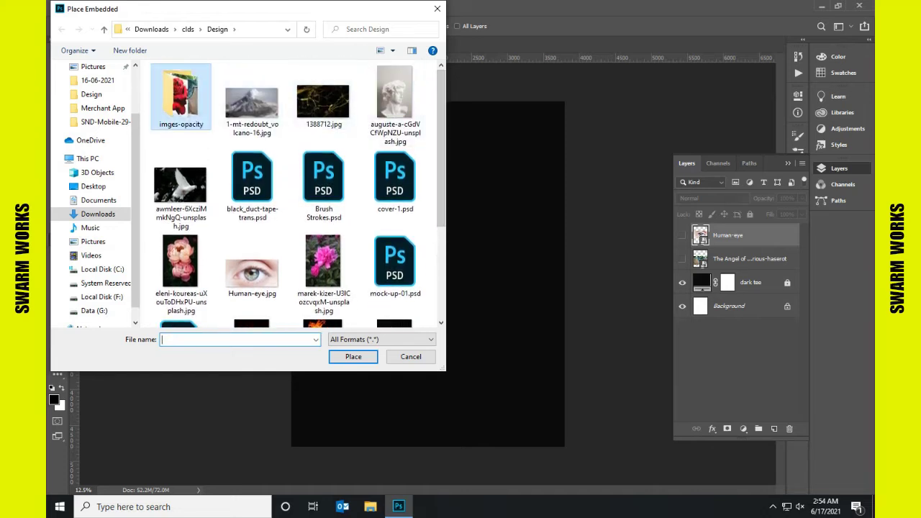
double_click(181, 97)
left_click(395, 173)
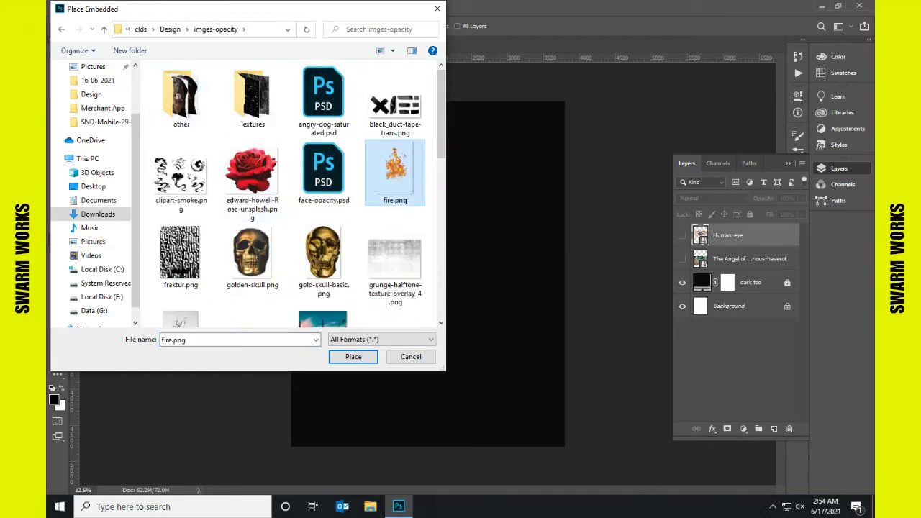
left_click(354, 357)
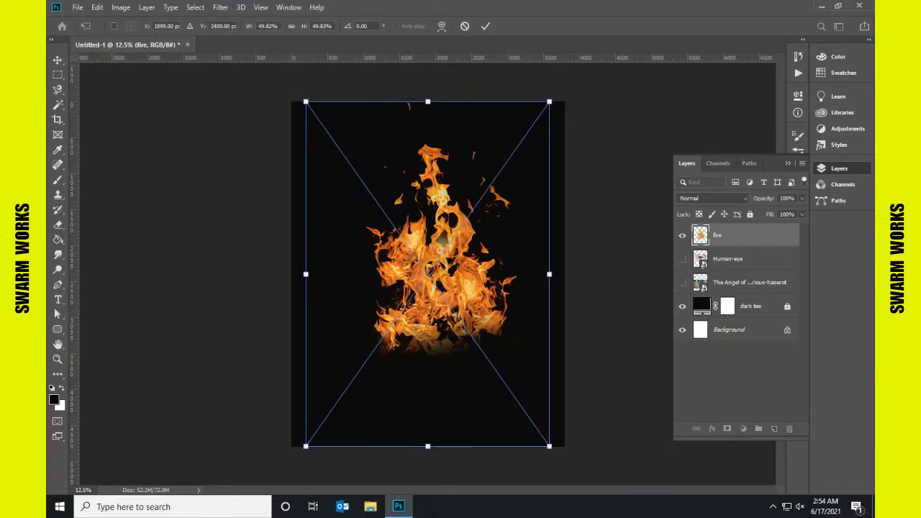
- Commit the fire image and hide its layer
key("g")
key("Return")
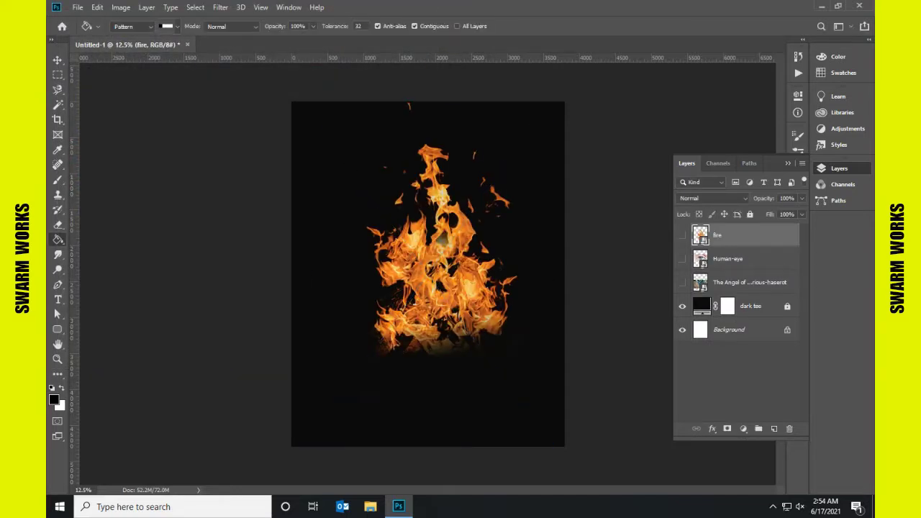
left_click(682, 235)
- Place the grey lion photo, show the angel layer again, and move the lion down-left
left_click(77, 8)
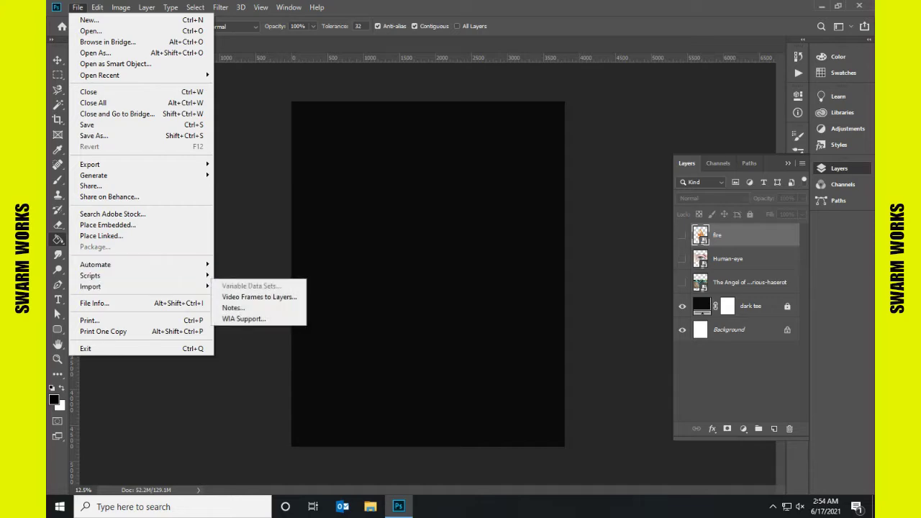
left_click(108, 225)
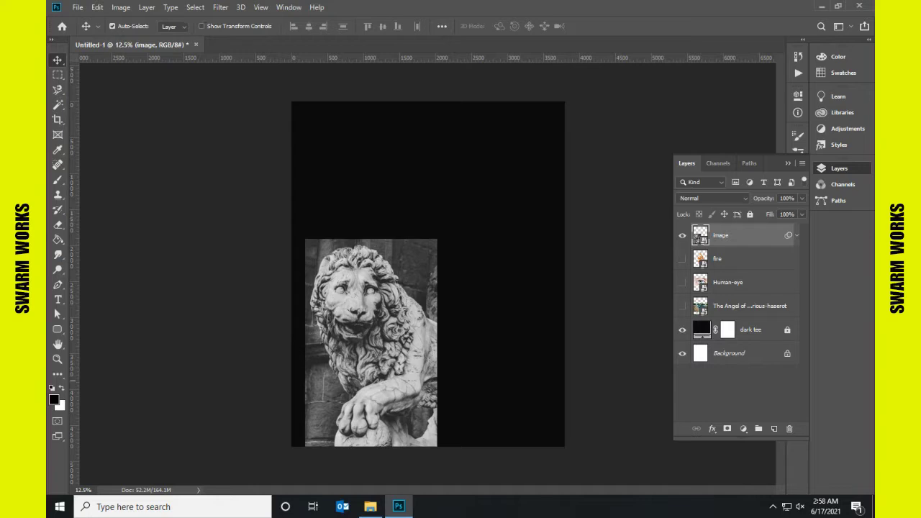
left_click(683, 306)
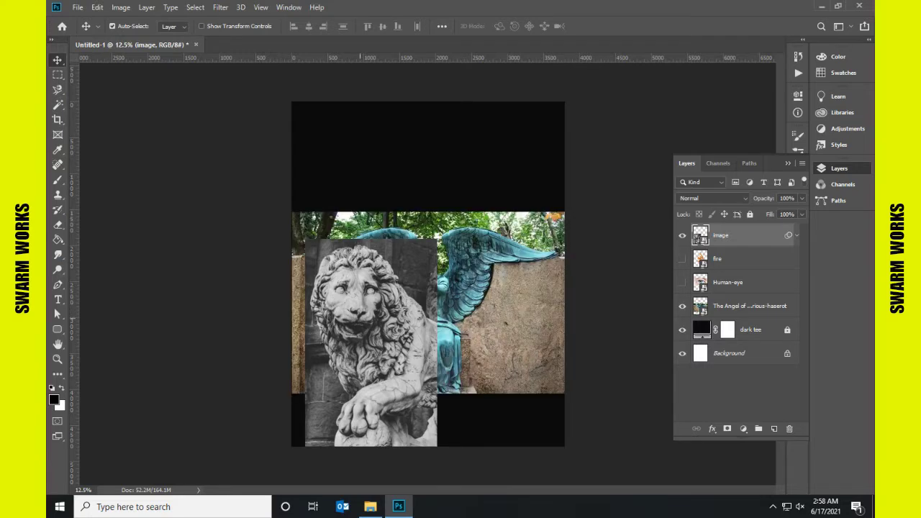
mouse_move(359, 295)
left_mouse_down()
mouse_move(348, 303)
mouse_move(373, 300)
left_mouse_up()
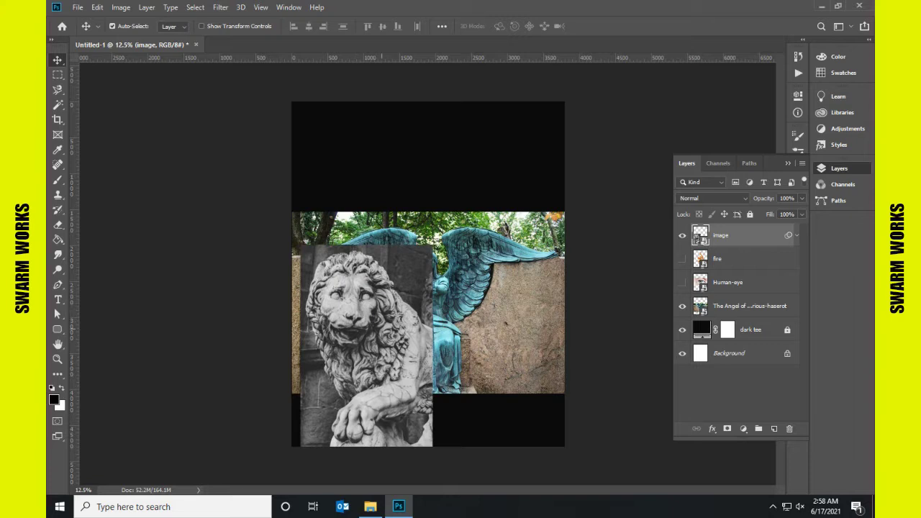
- Scale the lion down to about 31% at the lower left and commit
key("ctrl+t")
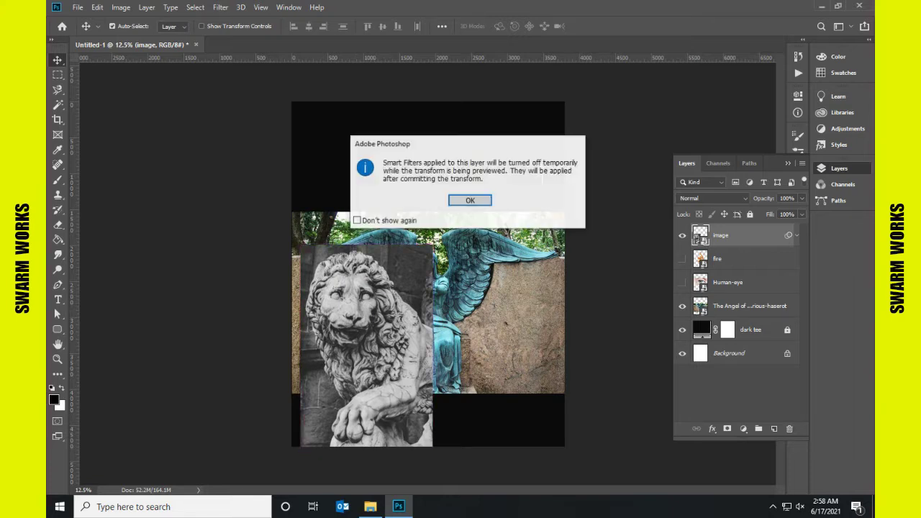
key("Return")
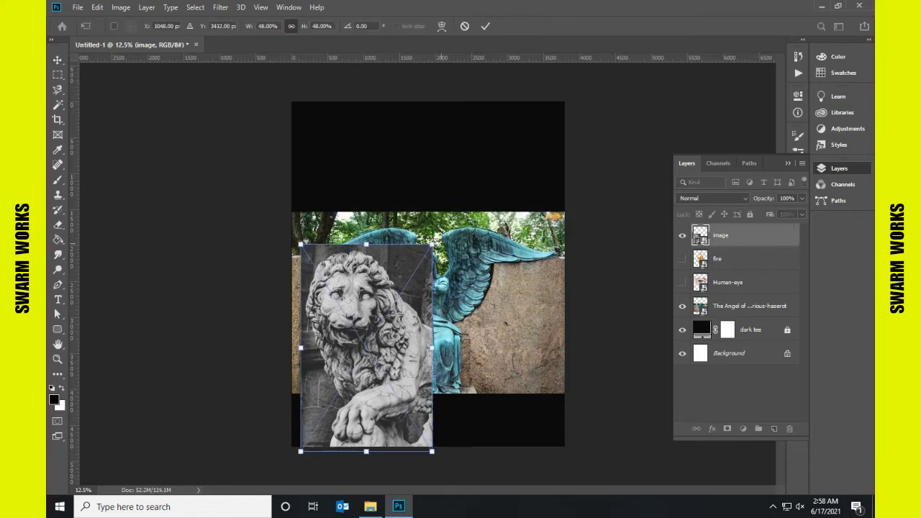
left_click_drag(431, 244, 391, 302)
mouse_move(391, 374)
left_mouse_down()
mouse_move(382, 378)
mouse_move(389, 374)
mouse_move(366, 326)
mouse_move(375, 334)
left_mouse_up()
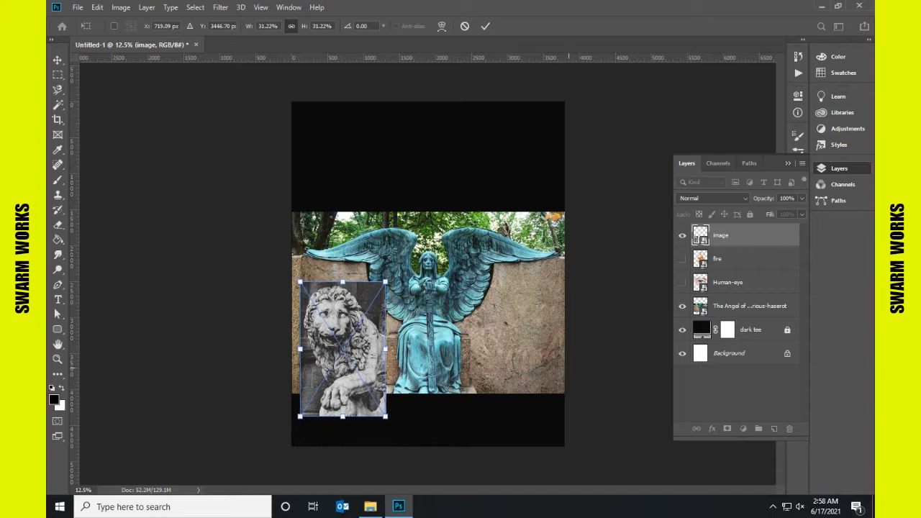
left_click(486, 26)
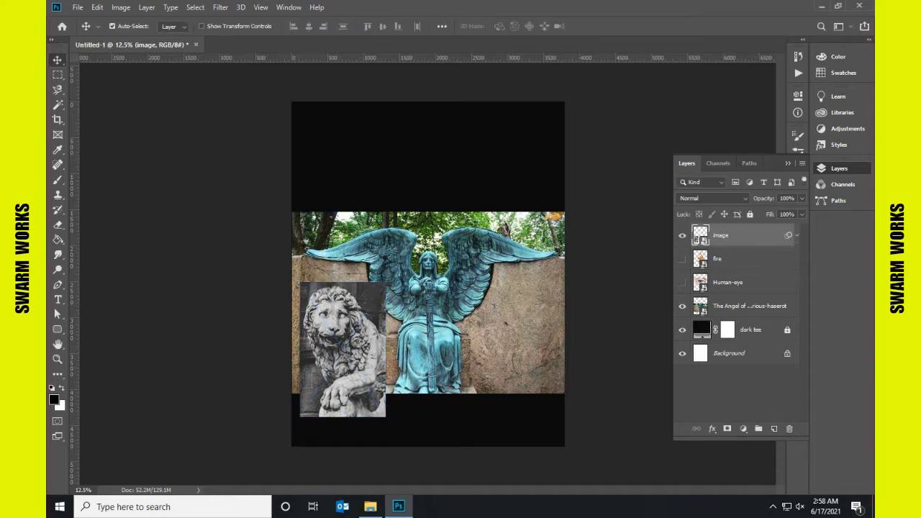
- Duplicate the lion and flip the copy horizontally with a -31.22% width
key("ctrl+j")
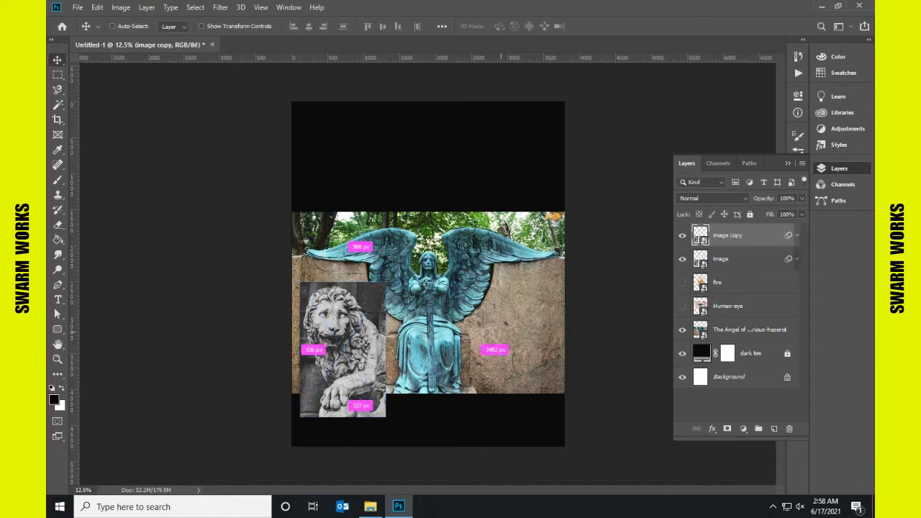
key("ctrl+t")
key("Return")
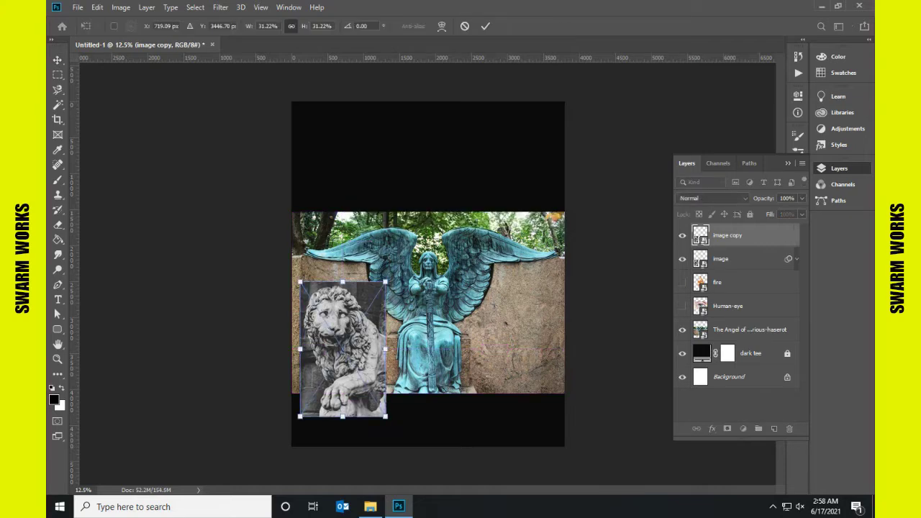
left_click(267, 25)
type("-")
key("Return")
left_click(486, 26)
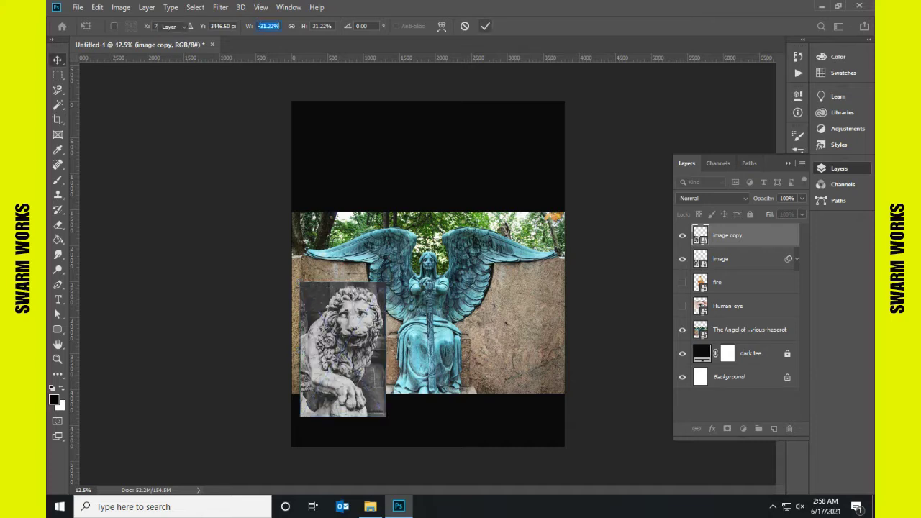
- Move the mirrored lion to the right of the angel statue
left_click_drag(338, 348, 515, 349)
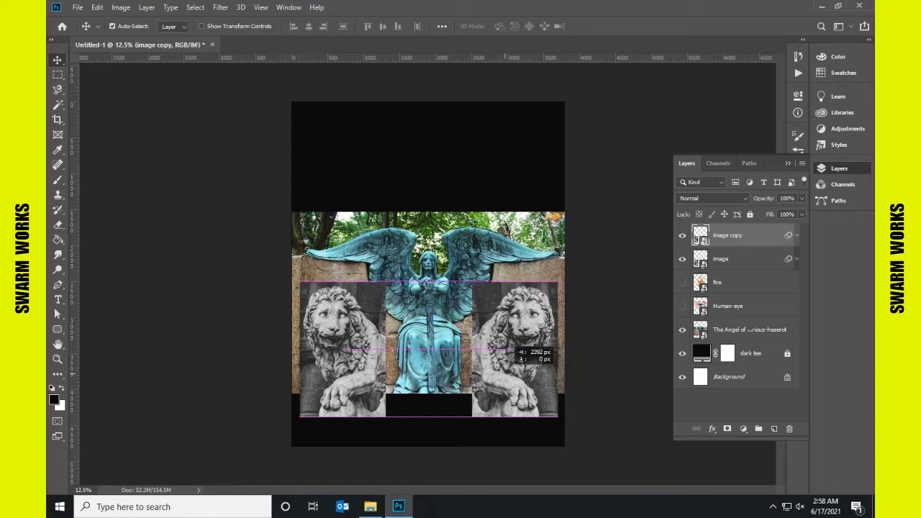
left_click_drag(516, 350, 516, 350)
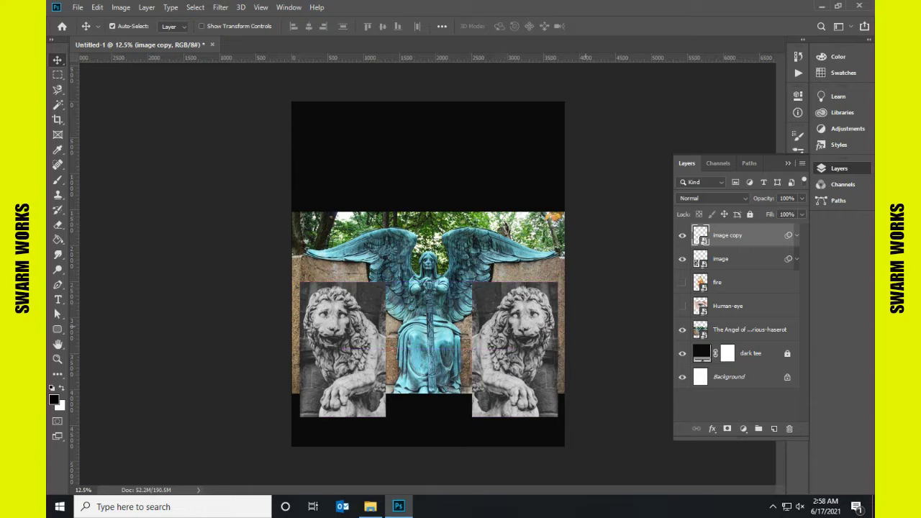
left_click(604, 180)
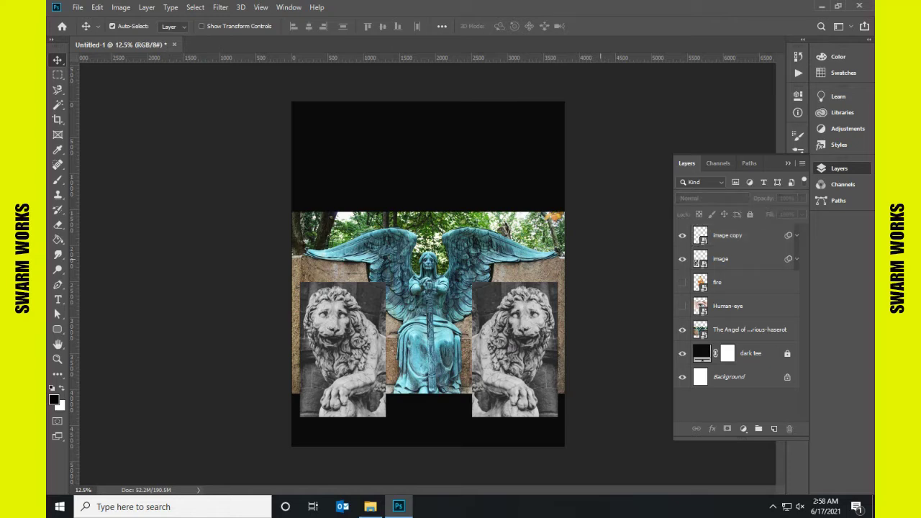
- Move the angel and both lions slightly lower and a bit left
left_click_drag(601, 263, 213, 360)
mouse_move(428, 299)
left_mouse_down()
mouse_move(473, 326)
mouse_move(473, 350)
mouse_move(473, 310)
left_mouse_up()
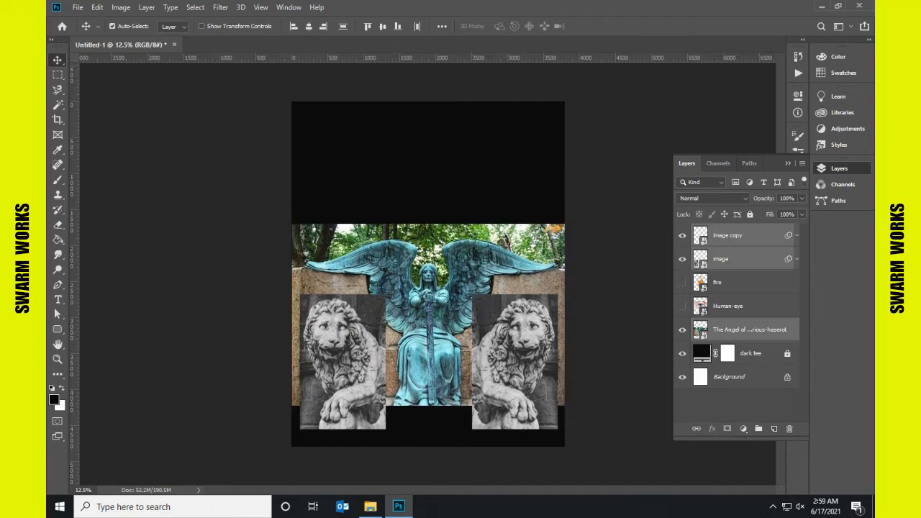
key("Left")
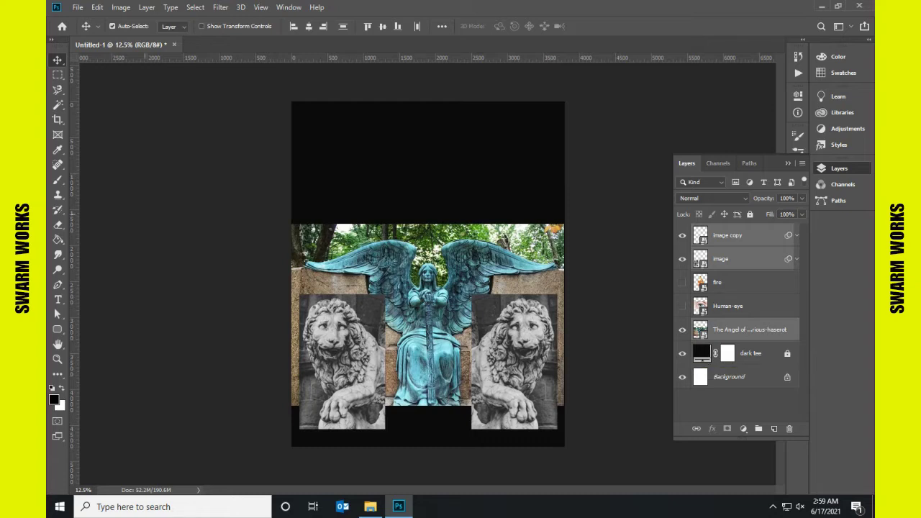
key("ctrl+d")
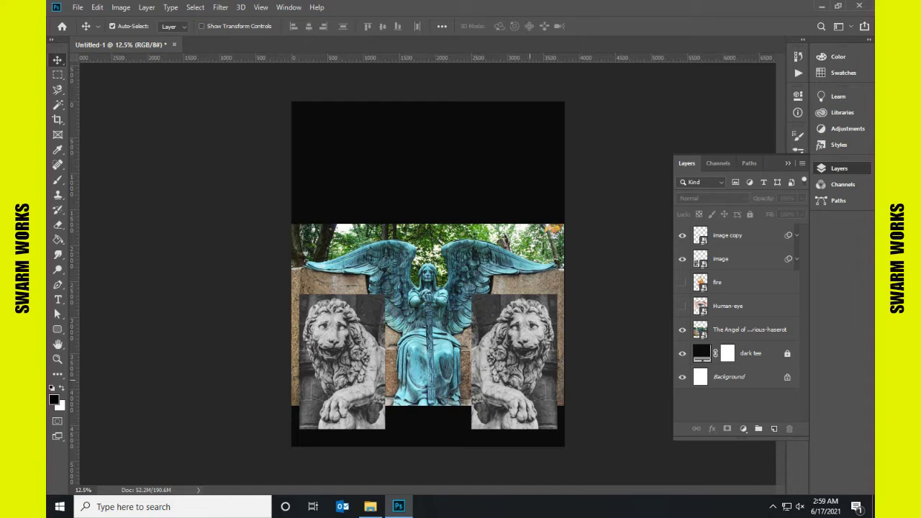
- Delete the mirrored lion, hide the original lion, and select the angel layer
key("alt+period")
key("Delete")
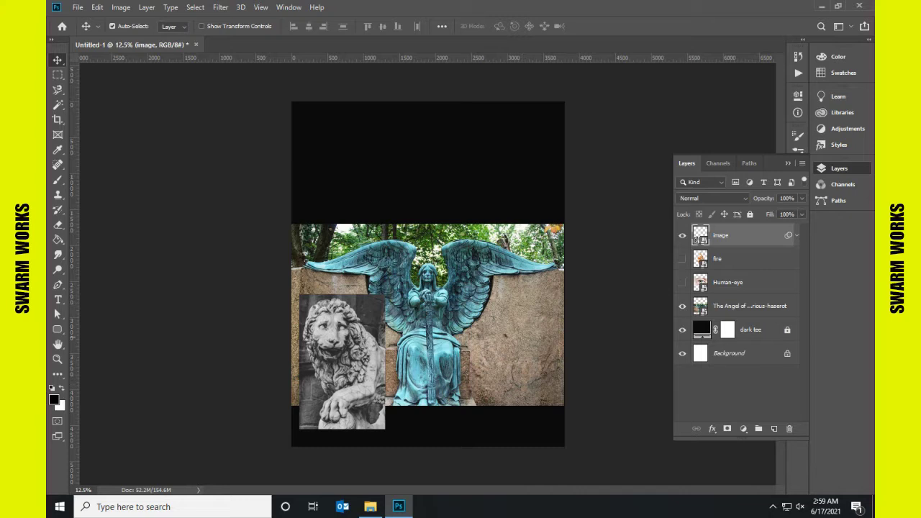
key("ctrl+comma")
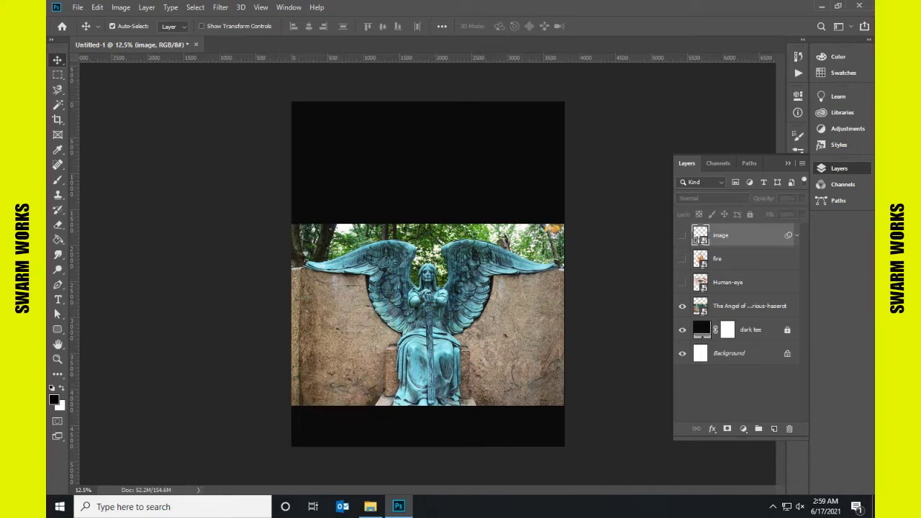
key("alt+bracketleft")
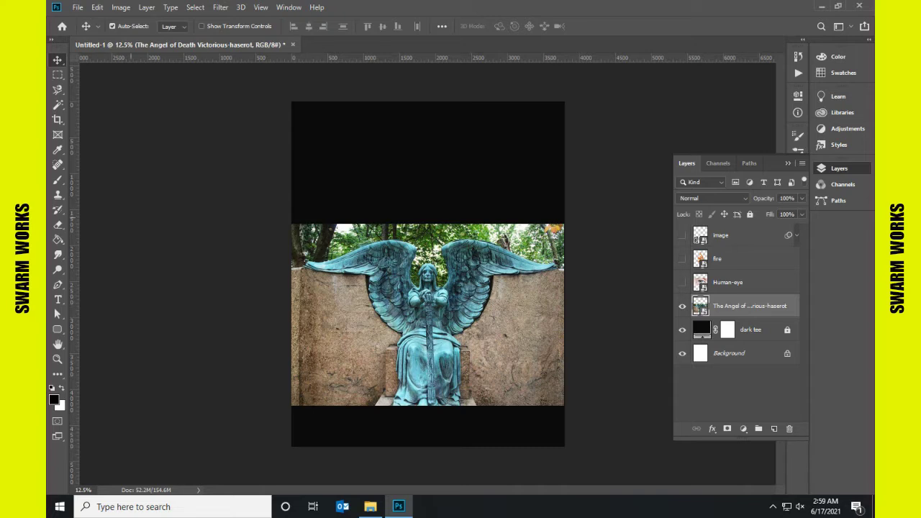
key("l")
key("ctrl+plus")
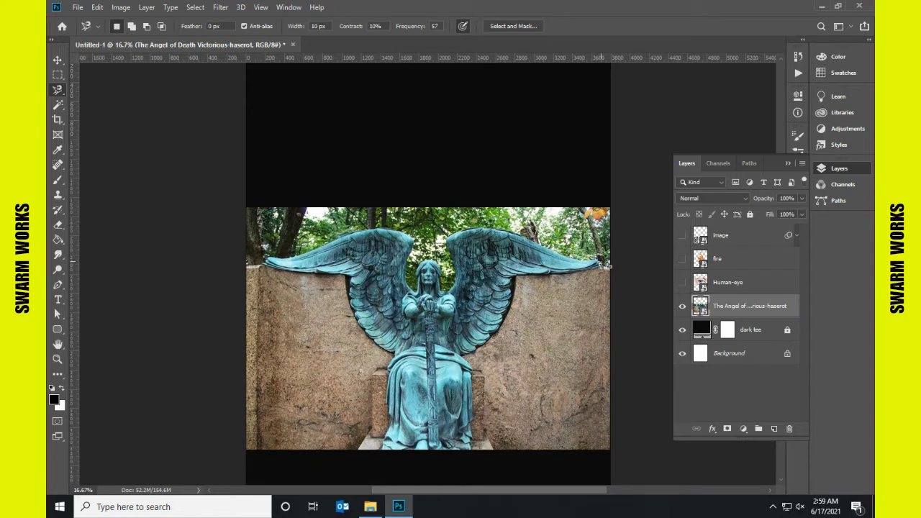
- Trace the wing tops with the Magnetic Lasso and mask the angel layer to that selection
left_click(606, 266)
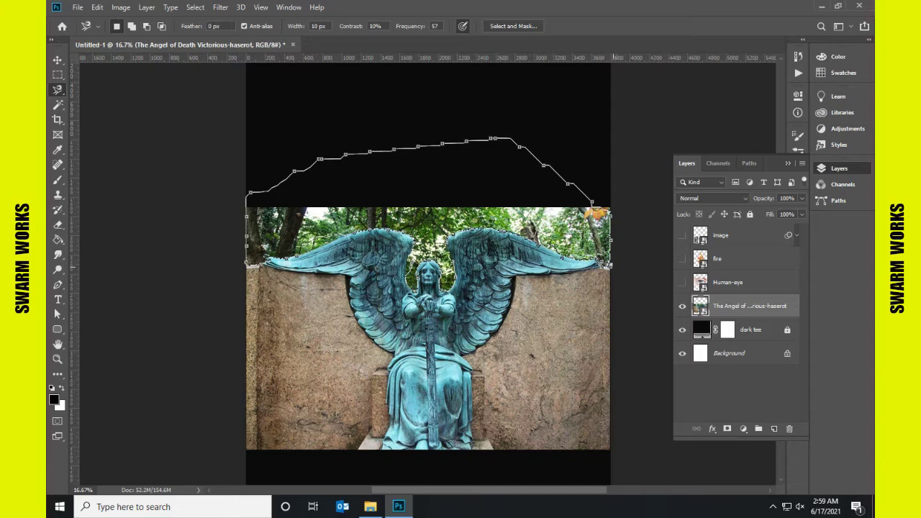
key("Return")
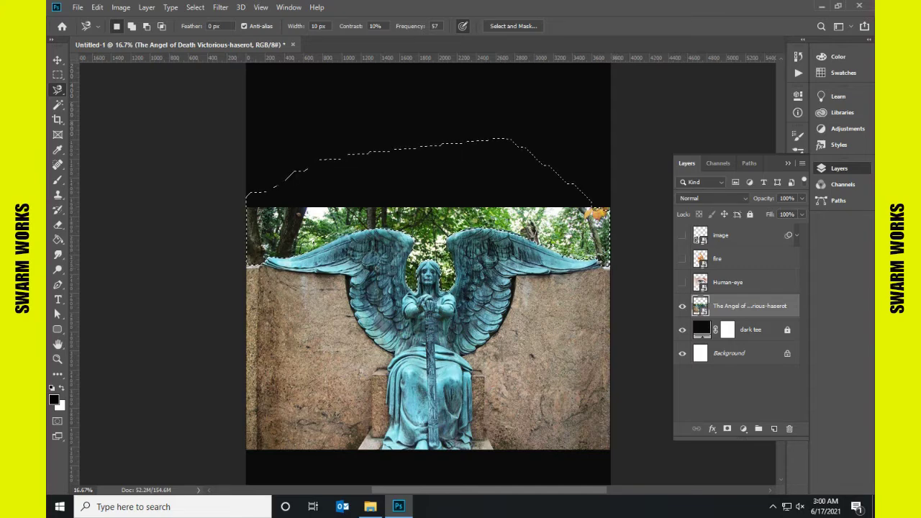
left_click(727, 428)
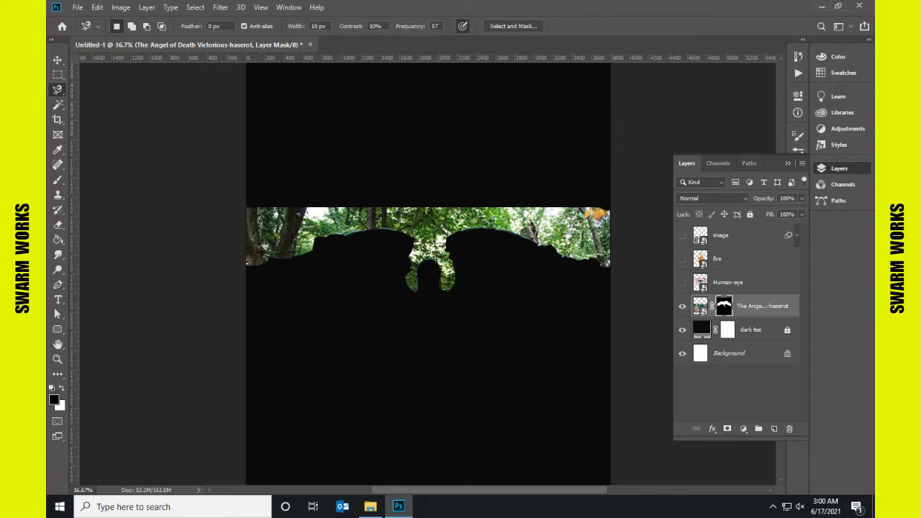
- Invert the angel's mask to reveal the statue and ready a small black brush
key("ctrl+i")
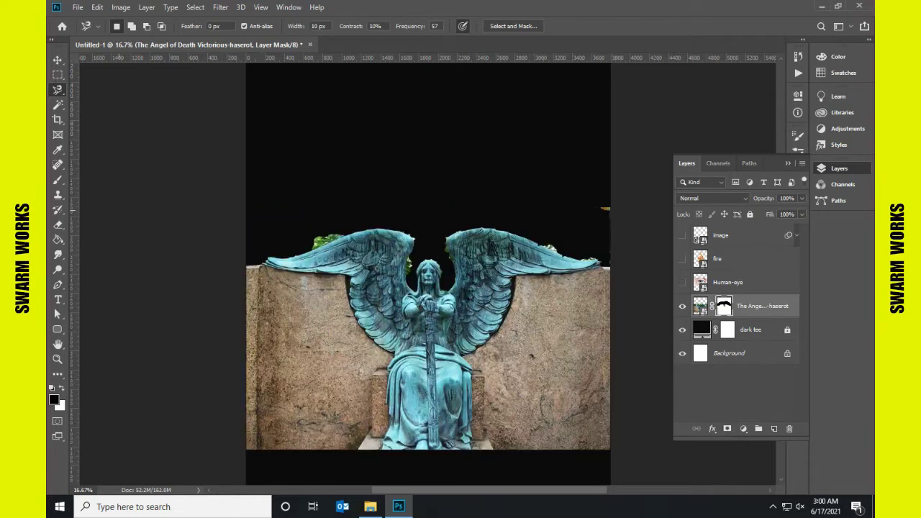
key("b")
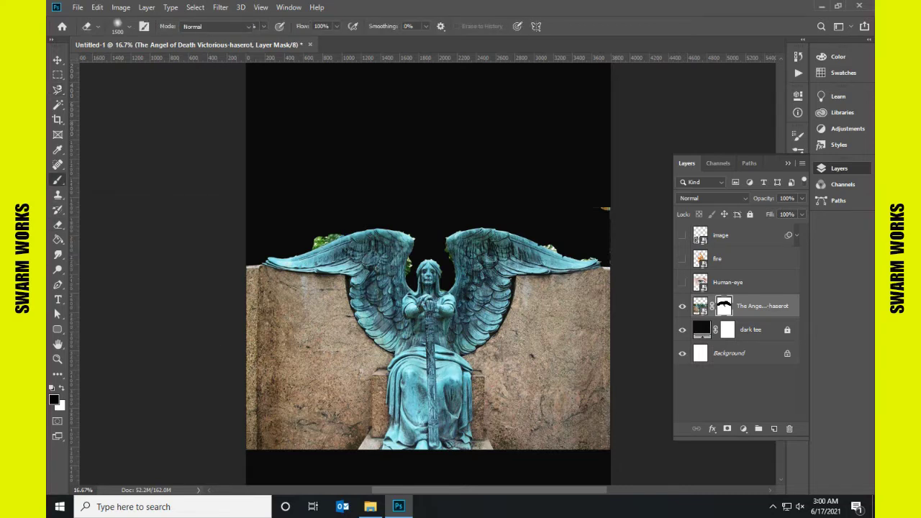
left_click(129, 26)
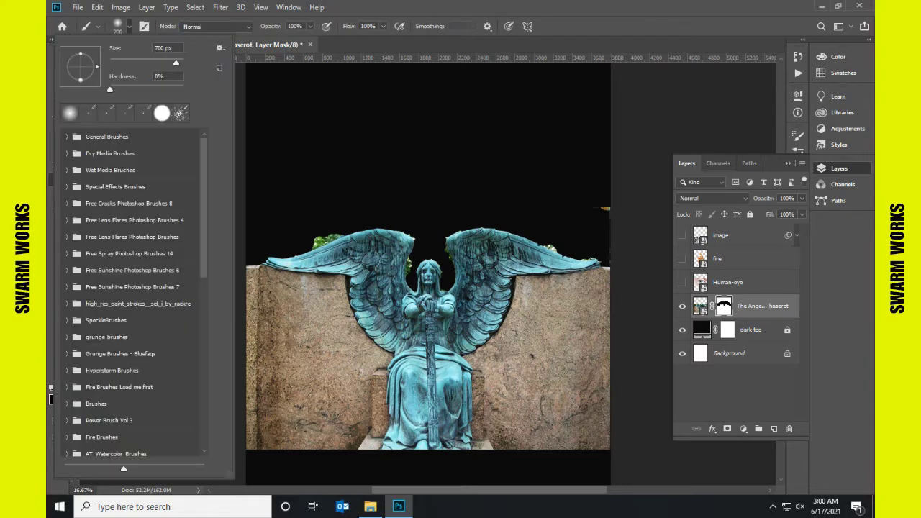
key("Return")
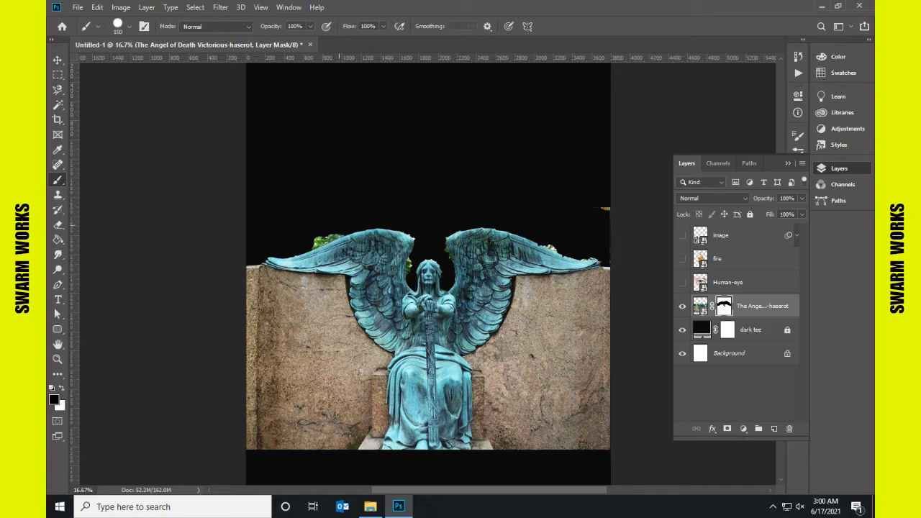
key("ctrl+plus")
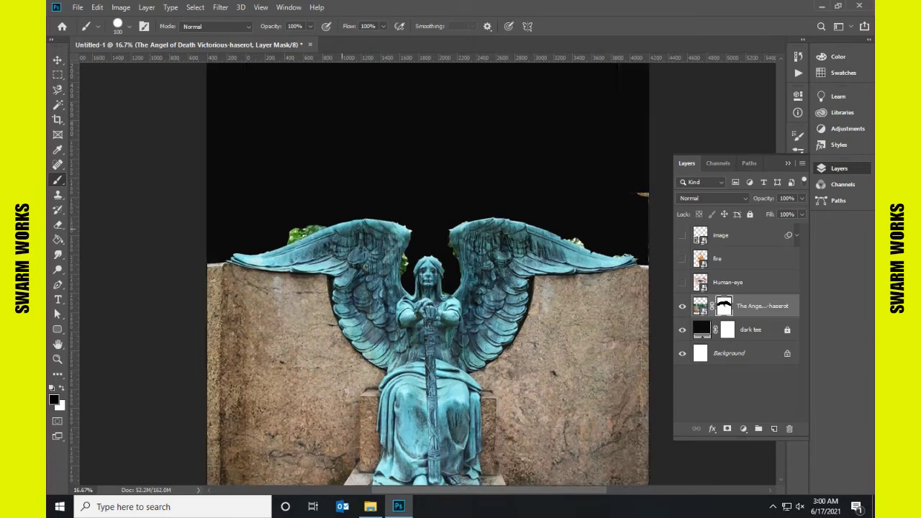
key("ctrl+plus")
key("ctrl+minus")
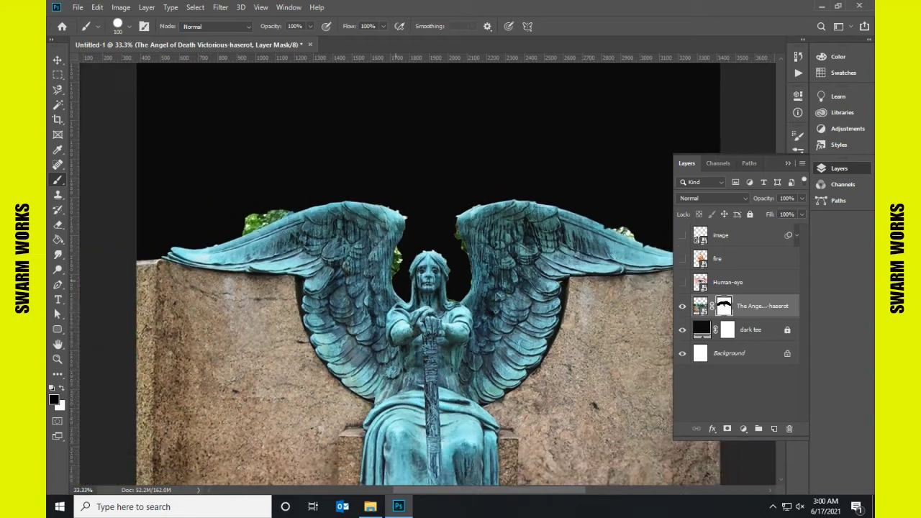
key("ctrl+plus")
key("ctrl+plus")
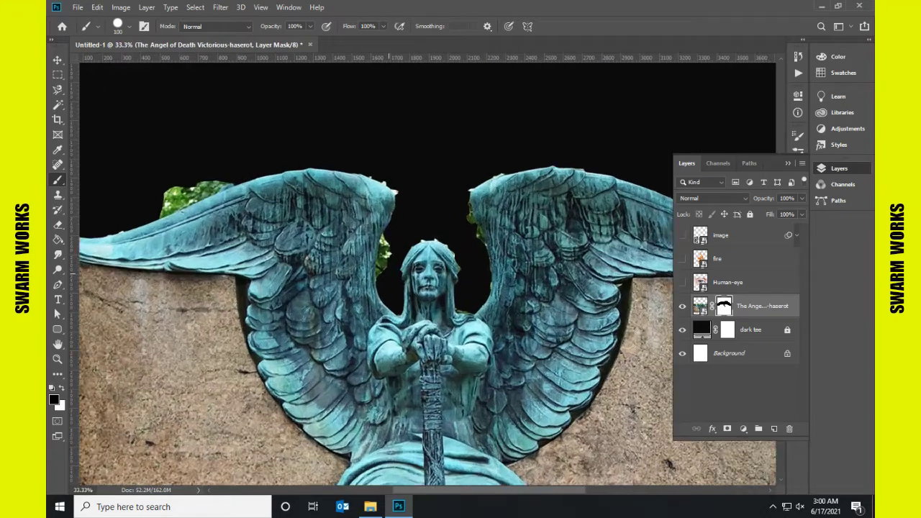
key("bracketleft")
key("bracketleft")
key("bracketleft")
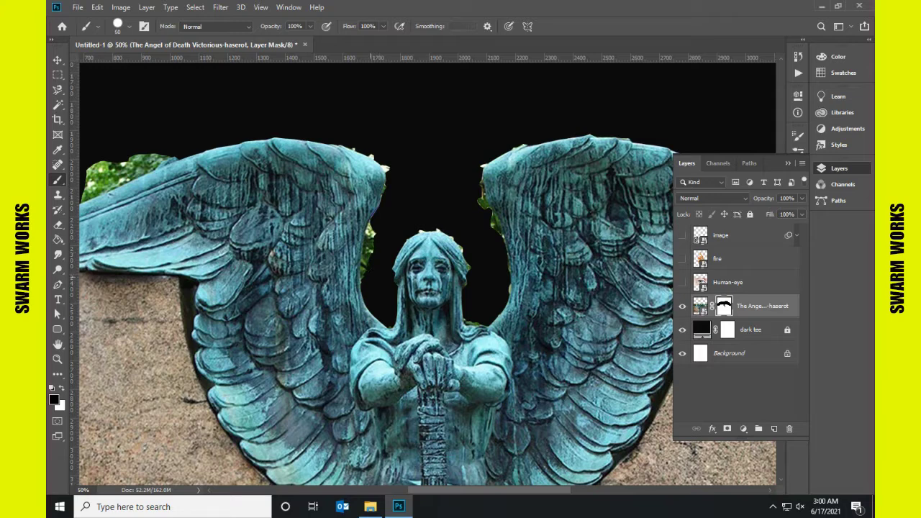
- Paint black on the mask over green foliage along the left wing's edges
left_click_drag(367, 268, 372, 225)
left_click_drag(369, 248, 367, 281)
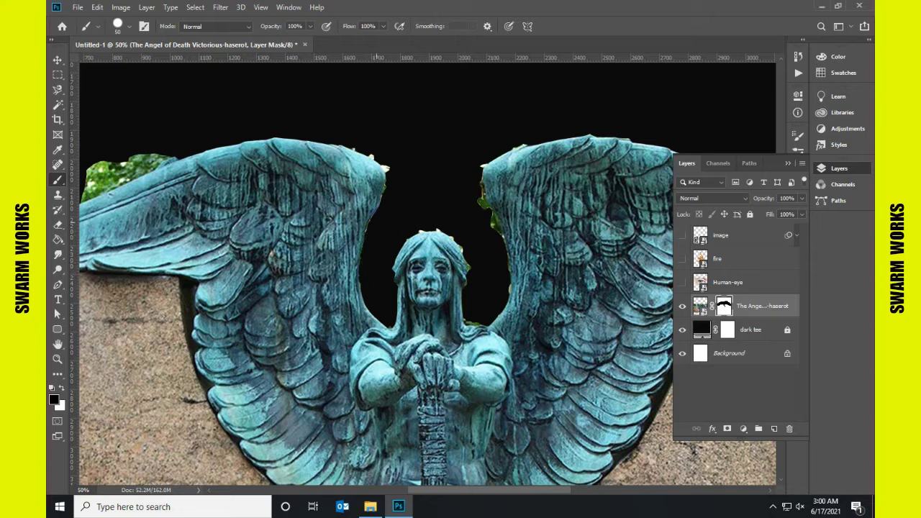
mouse_move(389, 170)
left_mouse_down()
mouse_move(349, 148)
mouse_move(312, 144)
mouse_move(468, 217)
left_mouse_up()
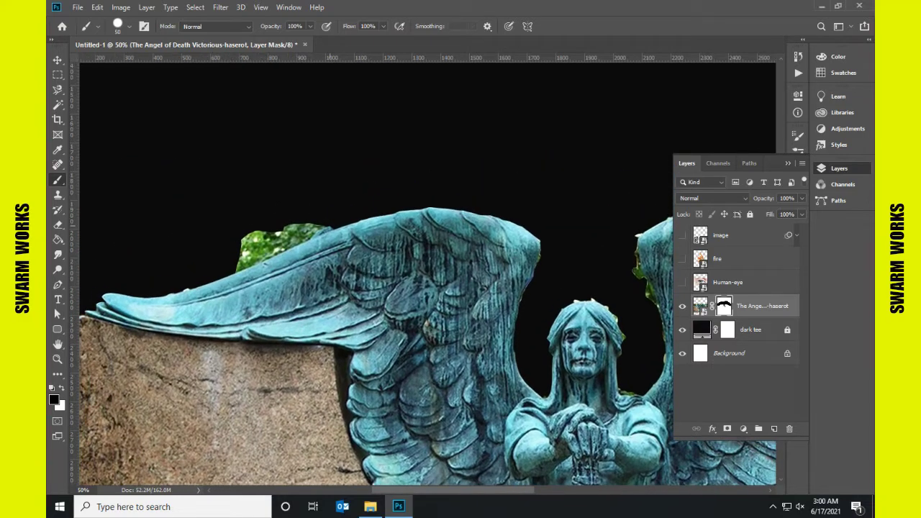
left_click_drag(332, 223, 244, 263)
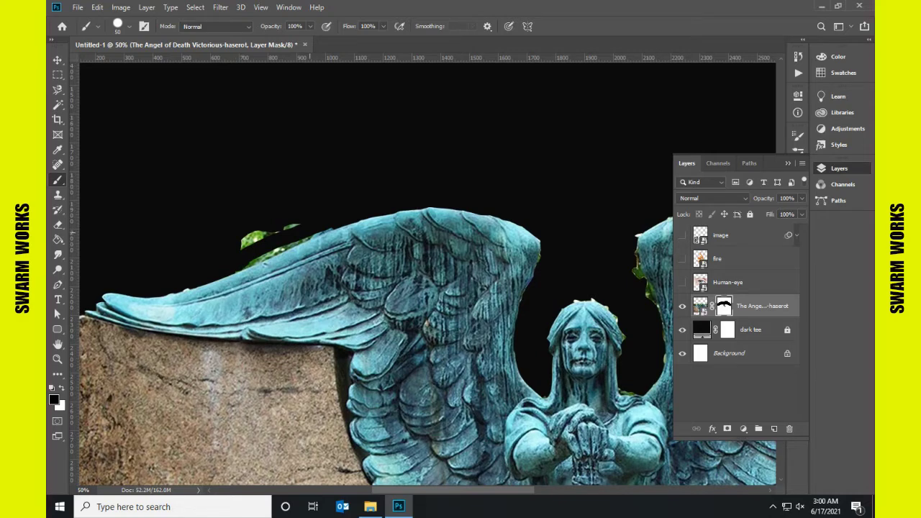
left_click_drag(304, 240, 249, 265)
left_click_drag(331, 230, 243, 247)
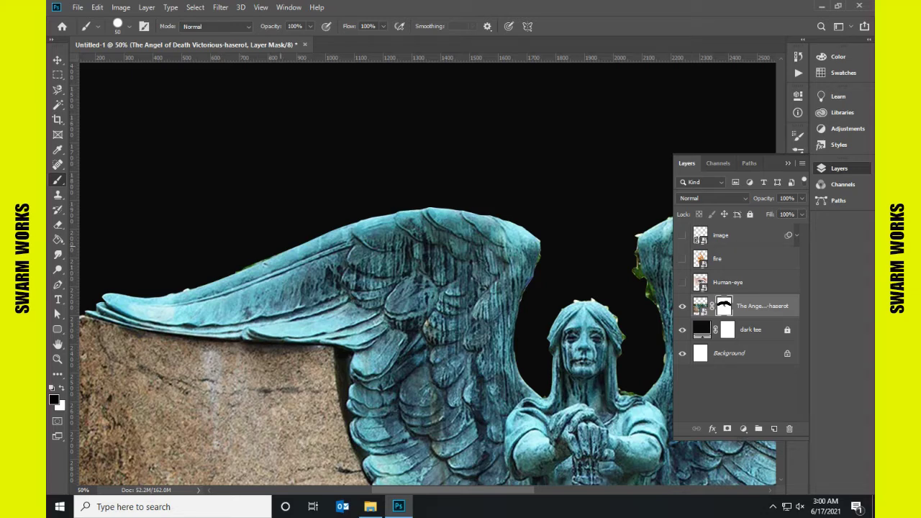
left_click_drag(282, 254, 229, 274)
left_click_drag(186, 290, 188, 291)
- Mask out the light green fringe around the statue's head
left_click_drag(624, 337, 619, 331)
left_click(608, 310)
left_click_drag(591, 302, 580, 302)
left_click_drag(545, 253, 527, 288)
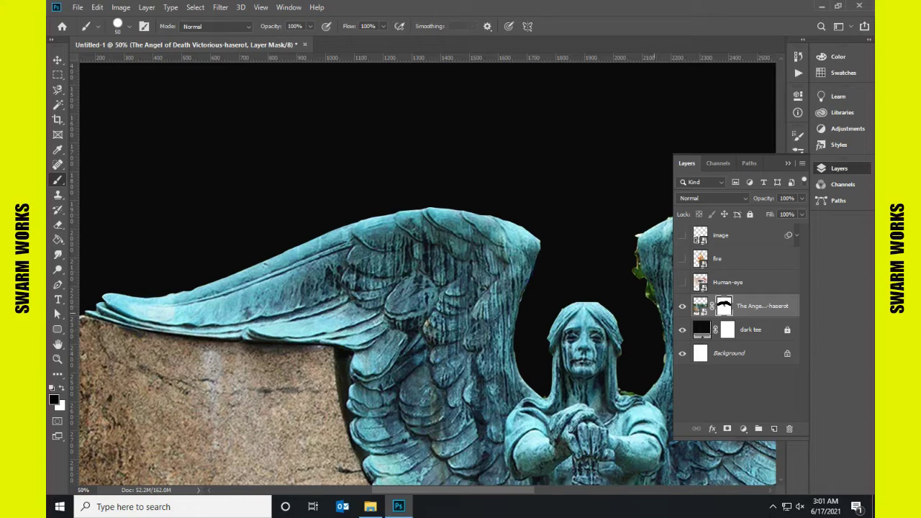
- Paint out leftover green along the right wing edge and near the shoulder
left_click_drag(656, 308, 656, 314)
left_click_drag(641, 273, 641, 300)
left_click_drag(632, 259, 632, 250)
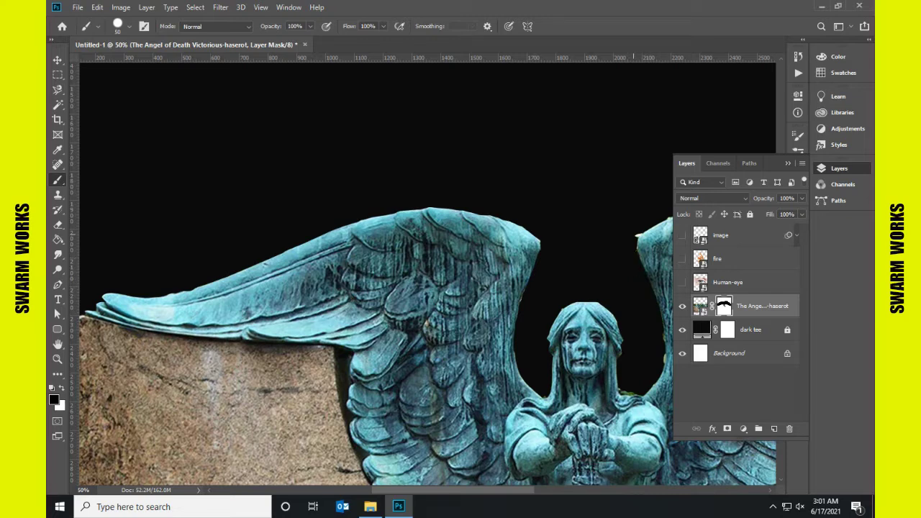
left_click_drag(635, 236, 642, 236)
left_click_drag(645, 238, 646, 295)
key("ctrl+z")
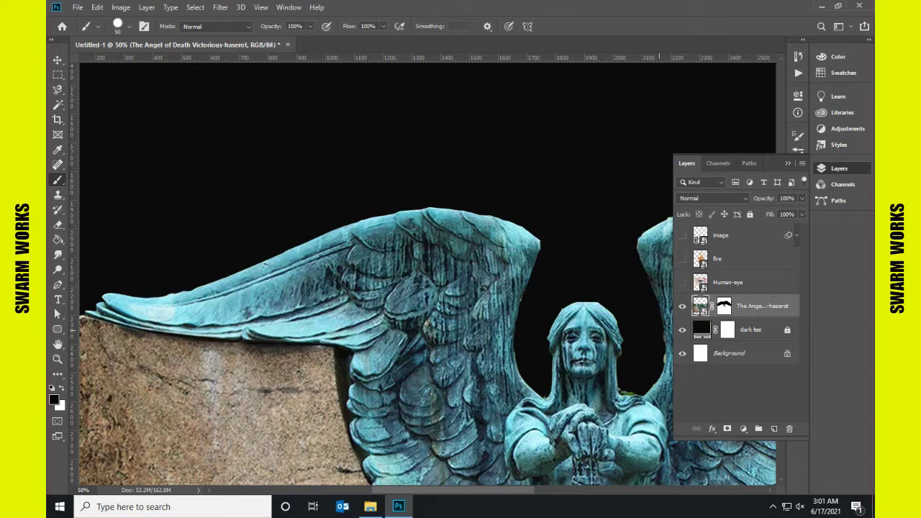
key("ctrl+backslash")
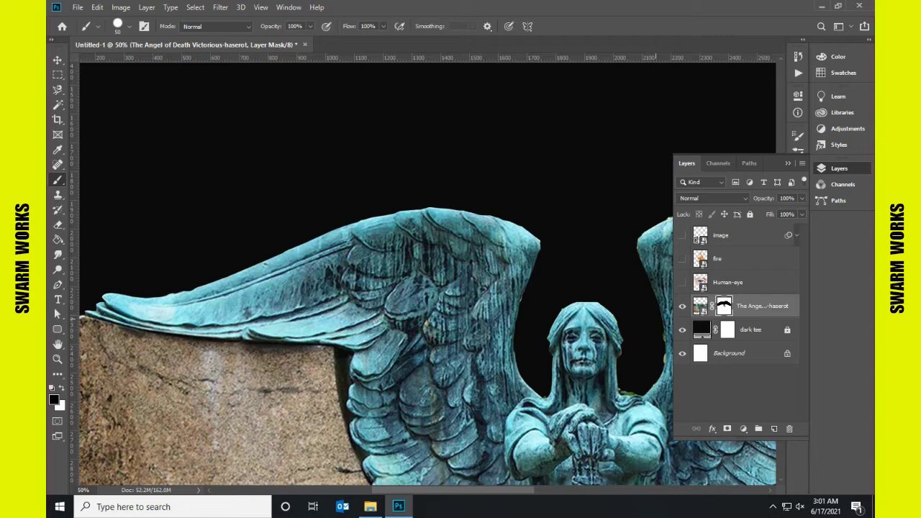
left_click_drag(660, 336, 655, 350)
left_click(632, 395)
left_click(624, 392)
- Brush out the foliage at the right wing tip and the orange flower at the edge
scroll(504, 360, "right", 1)
scroll(468, 374, "right", 8)
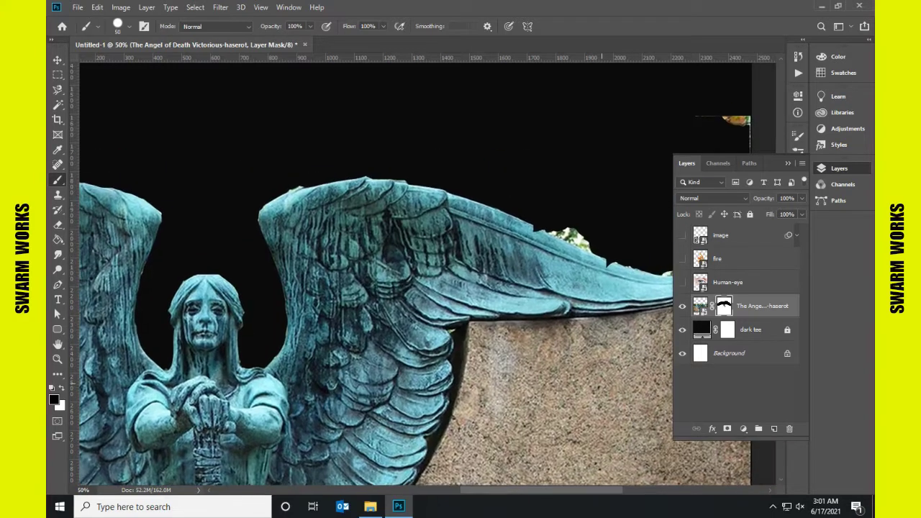
scroll(446, 382, "right", 2)
scroll(438, 387, "right", 2)
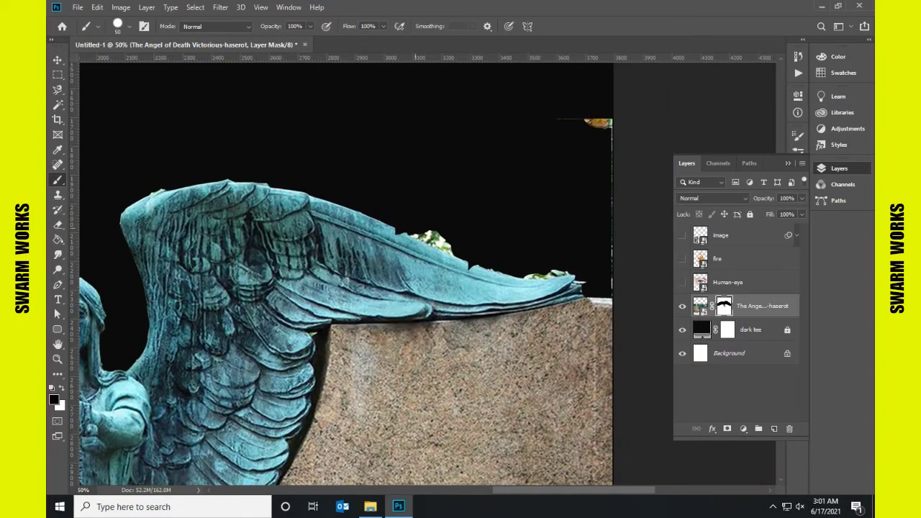
left_click(414, 235)
left_click_drag(421, 241, 446, 246)
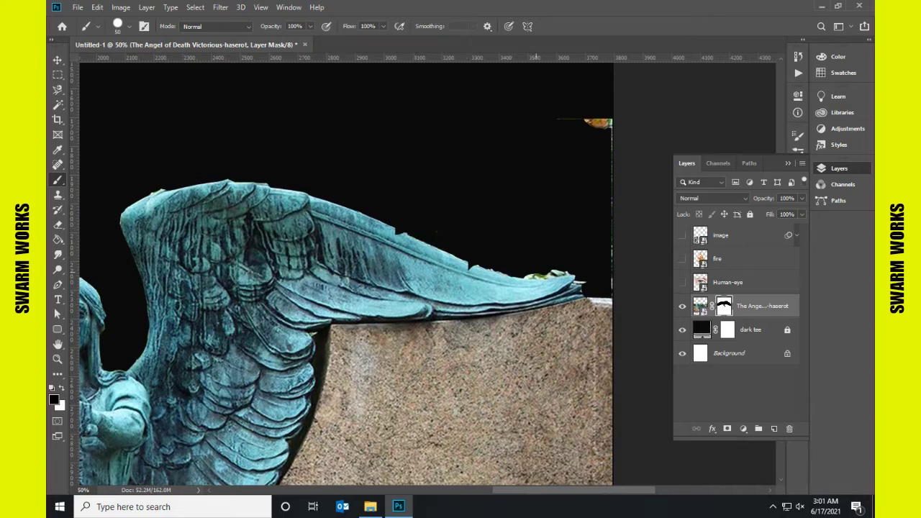
left_click_drag(522, 278, 567, 275)
left_click_drag(612, 296, 597, 119)
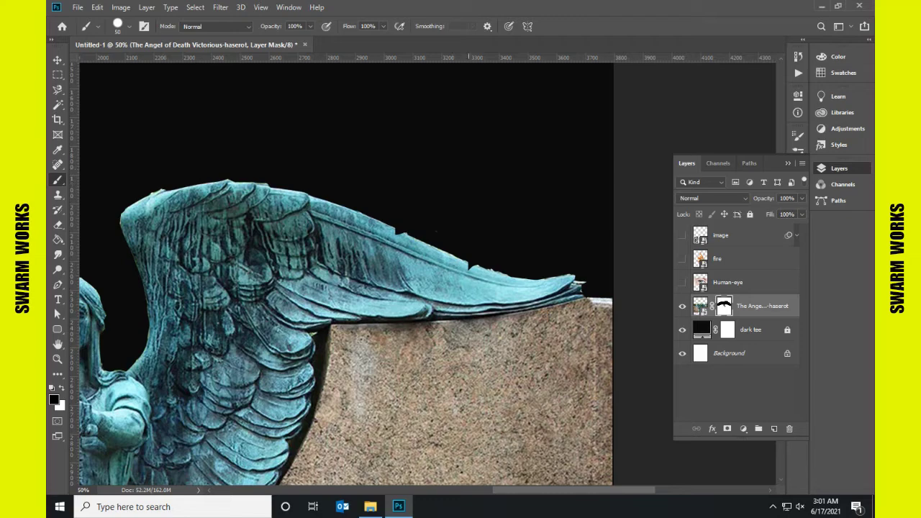
- Zoom out and move the angel statue up about 76 px, then reselect its layer
key("ctrl+minus")
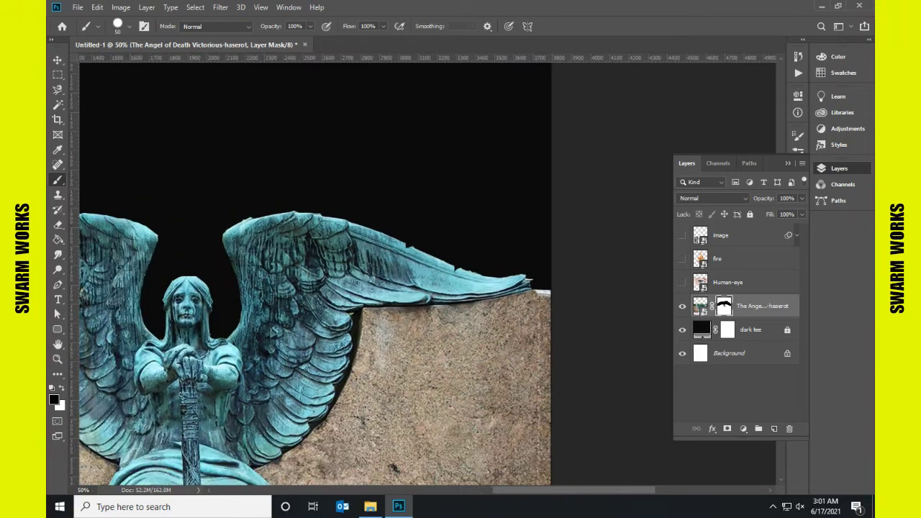
key("ctrl+minus")
key("ctrl+minus")
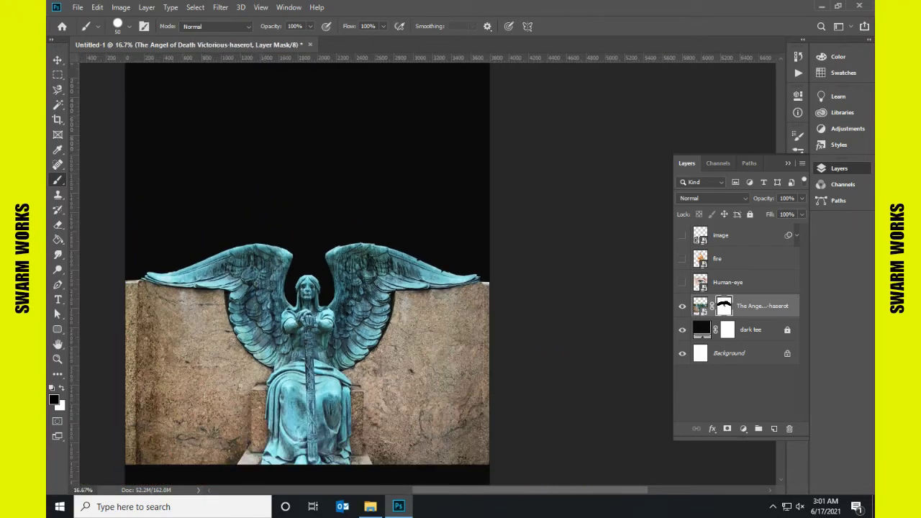
key("v")
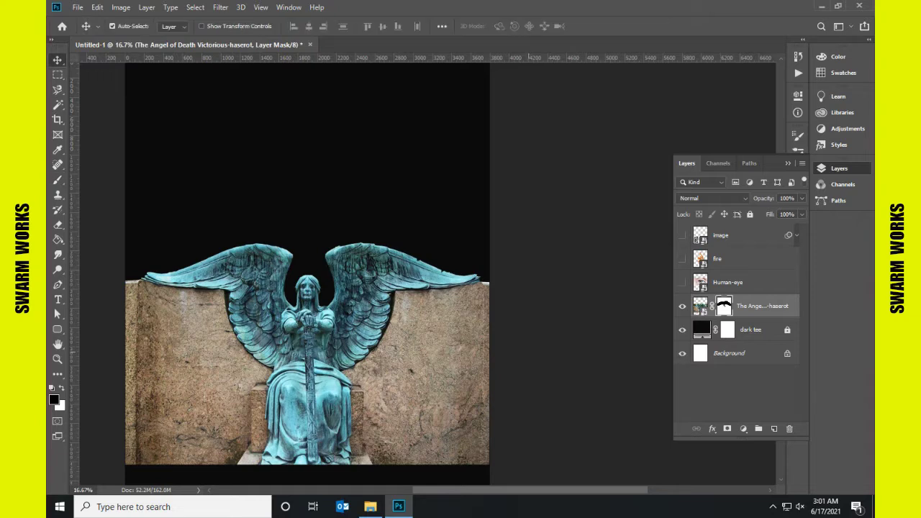
left_click_drag(529, 155, 529, 100)
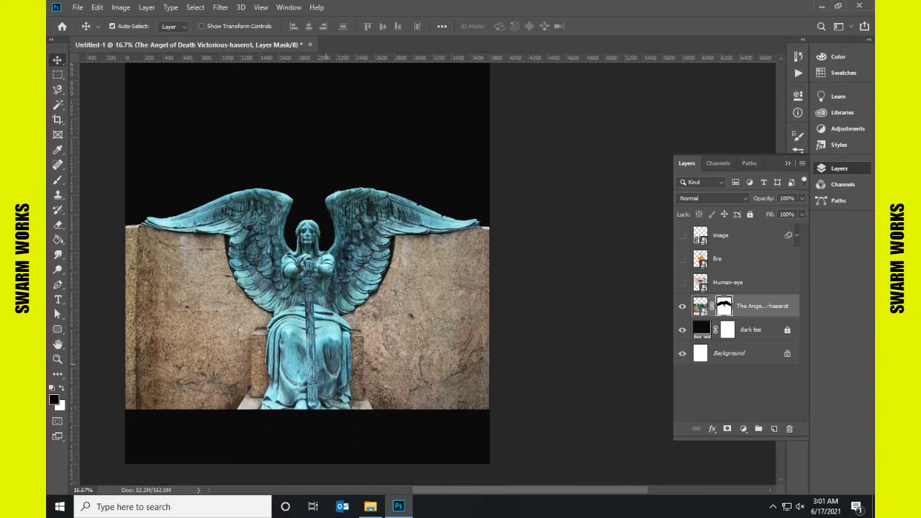
left_click(529, 100)
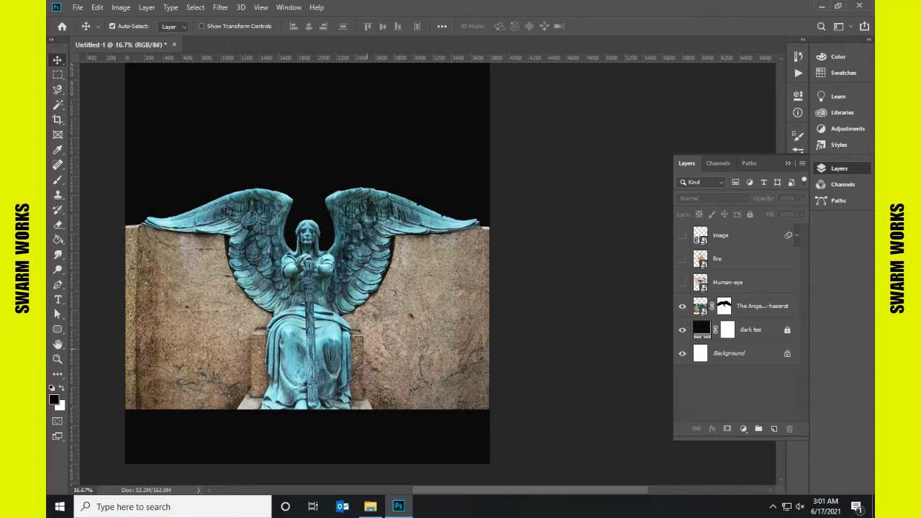
left_click(762, 306)
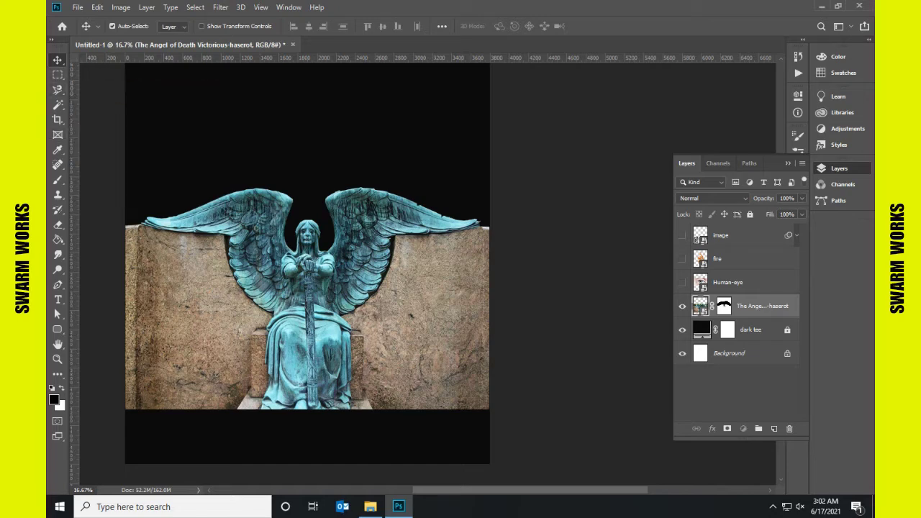
- Apply Levels of 34, 0.96 and 225 to the angel photo as a smart filter
left_click(120, 8)
mouse_move(138, 37)
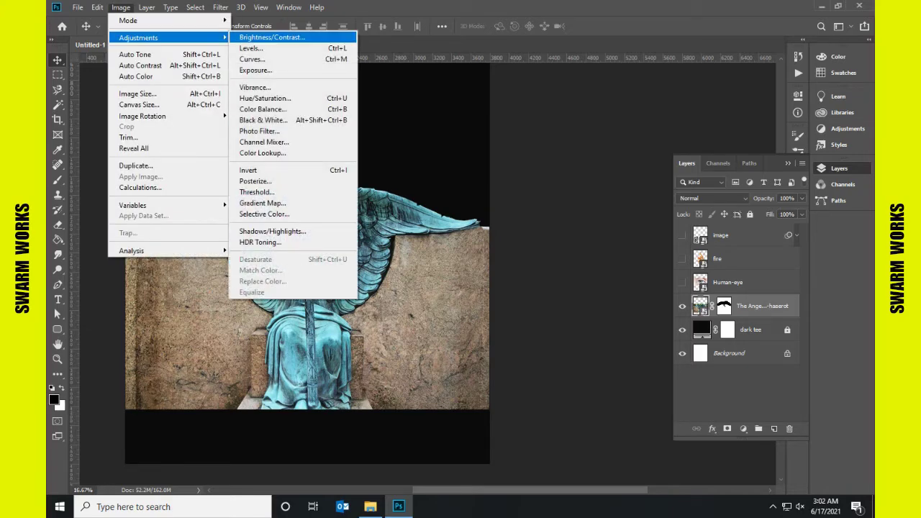
left_click(251, 48)
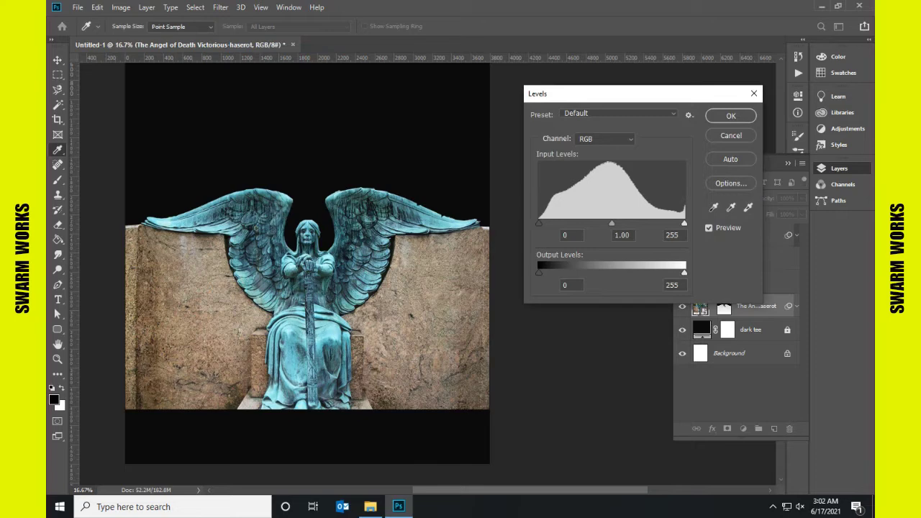
key("shift+Up")
key("shift+Up")
key("shift+Up")
key("Up")
key("Up")
key("Up")
key("Up")
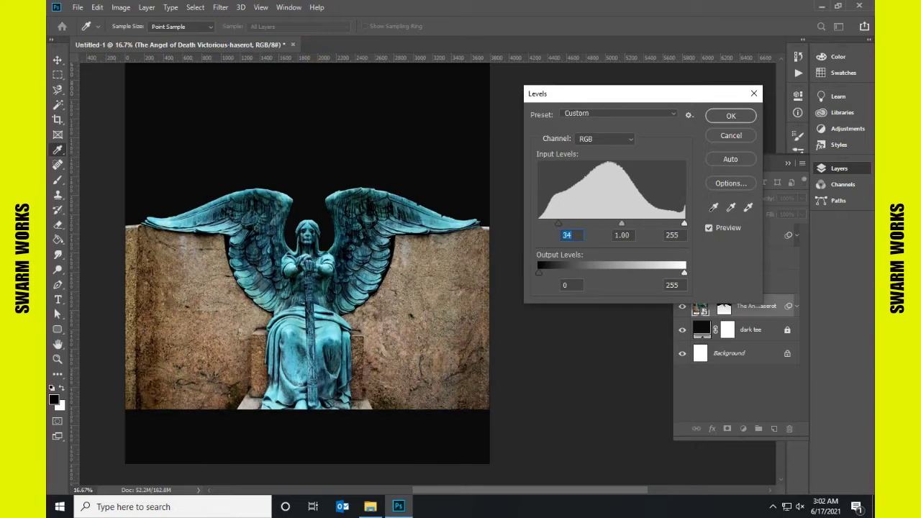
key("Tab")
key("Down")
key("Down")
key("Down")
key("Tab")
key("shift+Down")
key("shift+Down")
key("shift+Down")
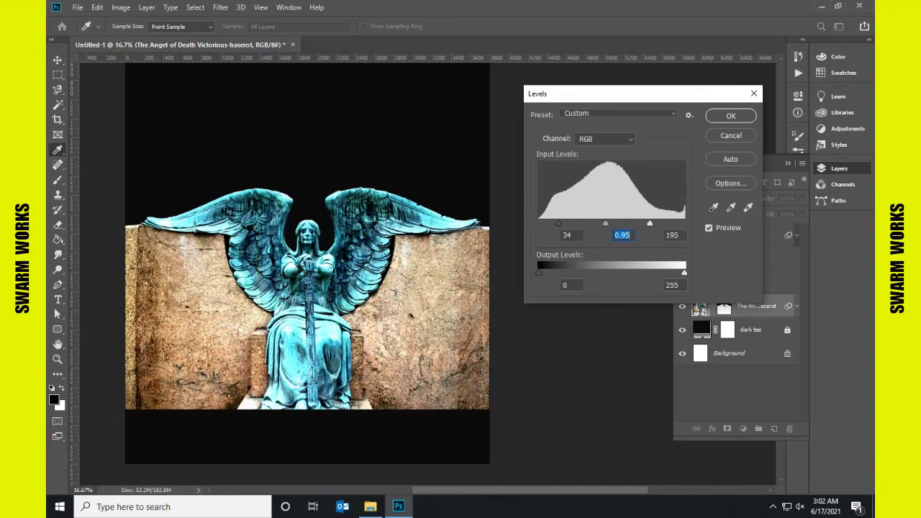
left_click_drag(614, 223, 615, 224)
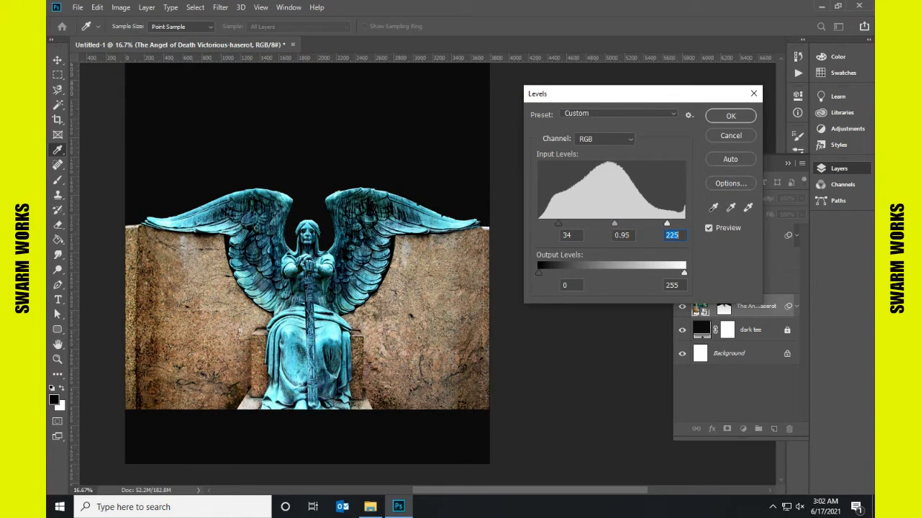
left_click_drag(614, 223, 612, 224)
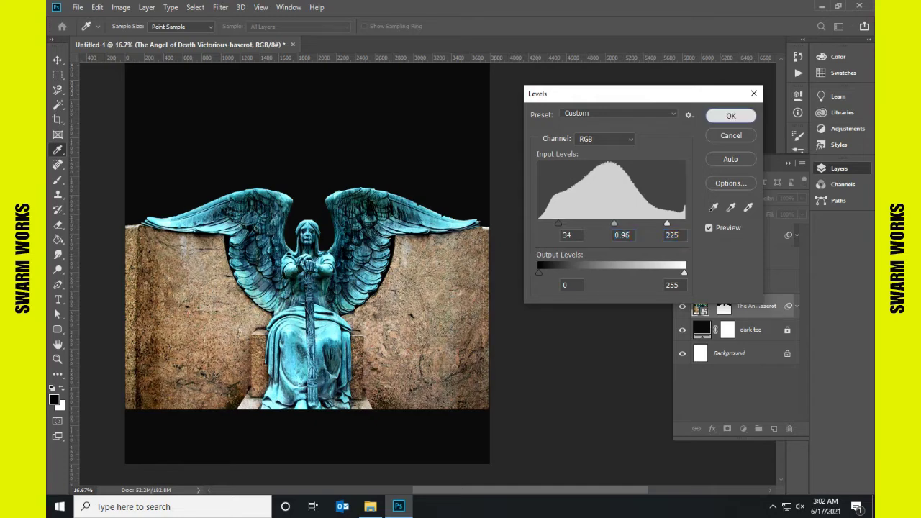
left_click(731, 115)
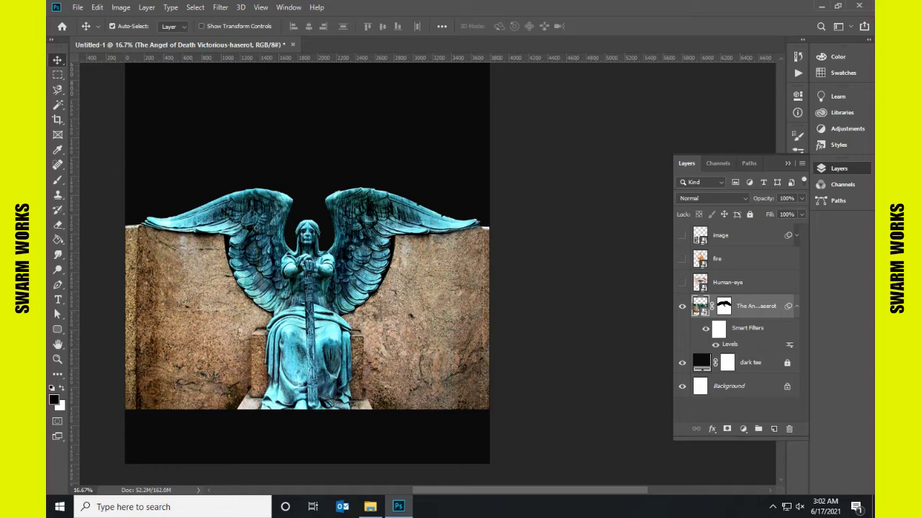
- Show the grey lion on the image layer and zoom to 25%, centred on the composition
left_click(682, 234)
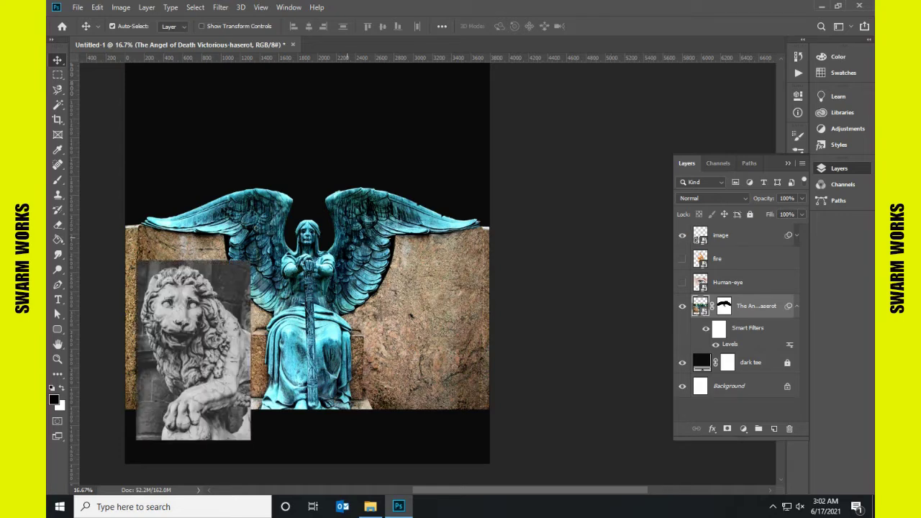
key("ctrl+plus")
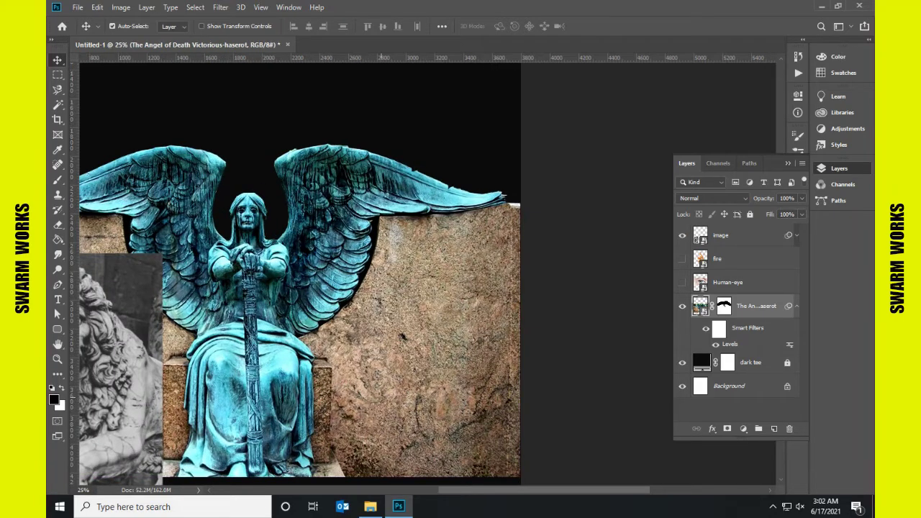
scroll(425, 273, "left", 5)
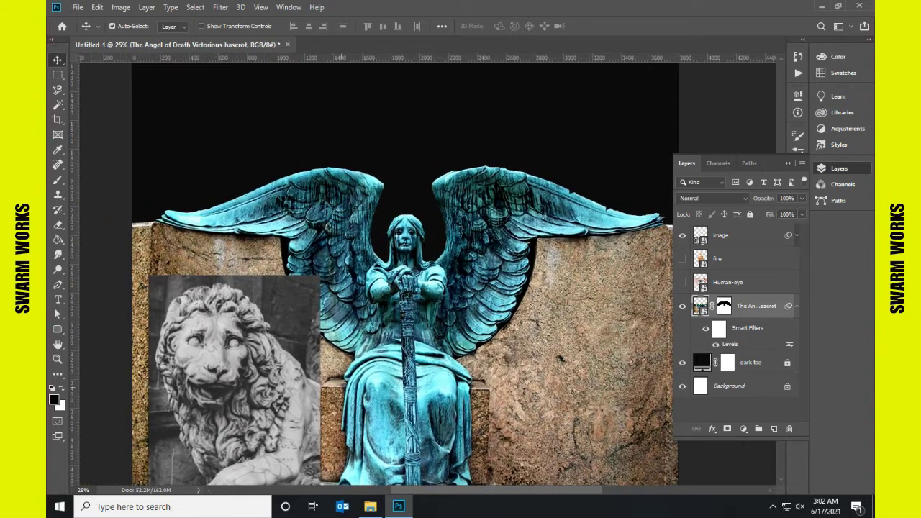
scroll(425, 273, "down", 3)
scroll(425, 273, "left", 2)
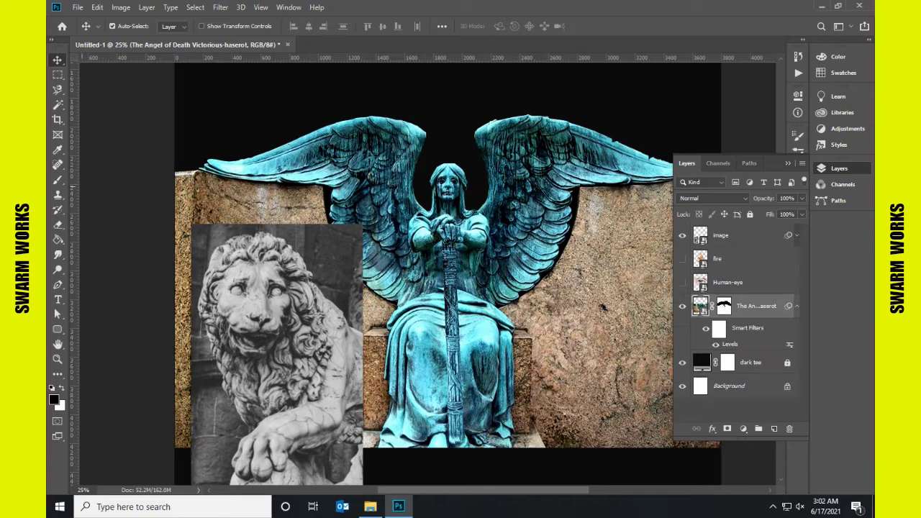
right_click(57, 90)
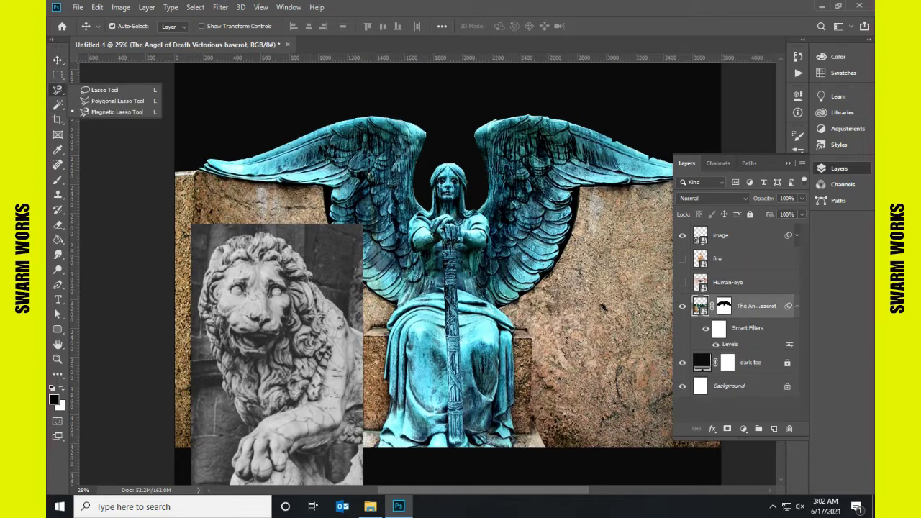
- Trace the lion with the Magnetic Lasso and mask the image layer to that selection
left_click(115, 112)
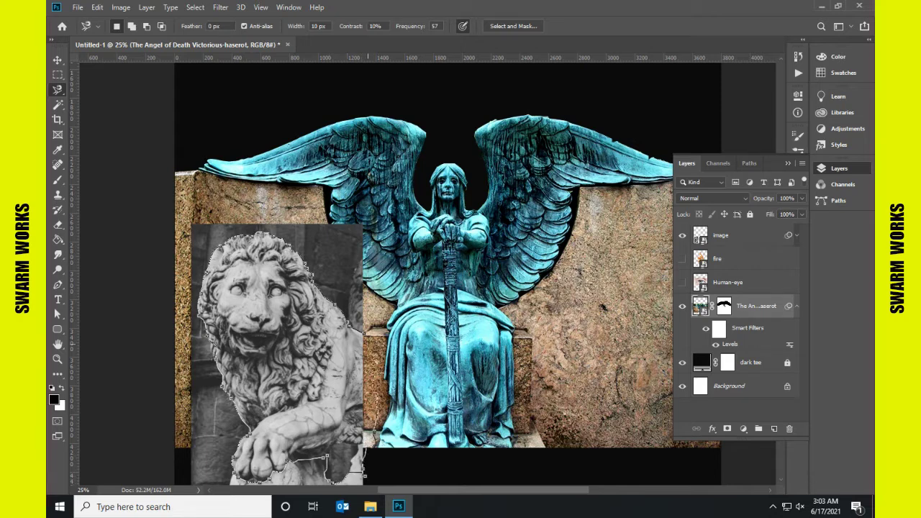
key("Return")
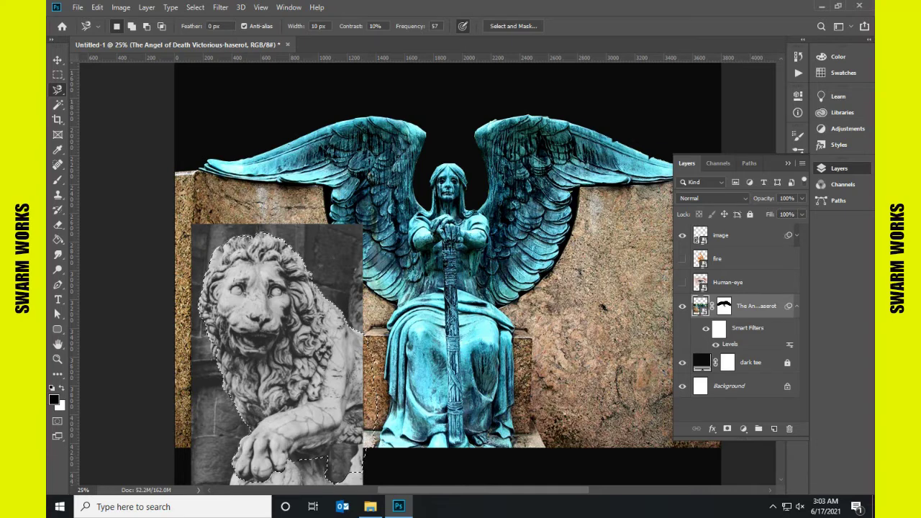
key("alt+bracketright")
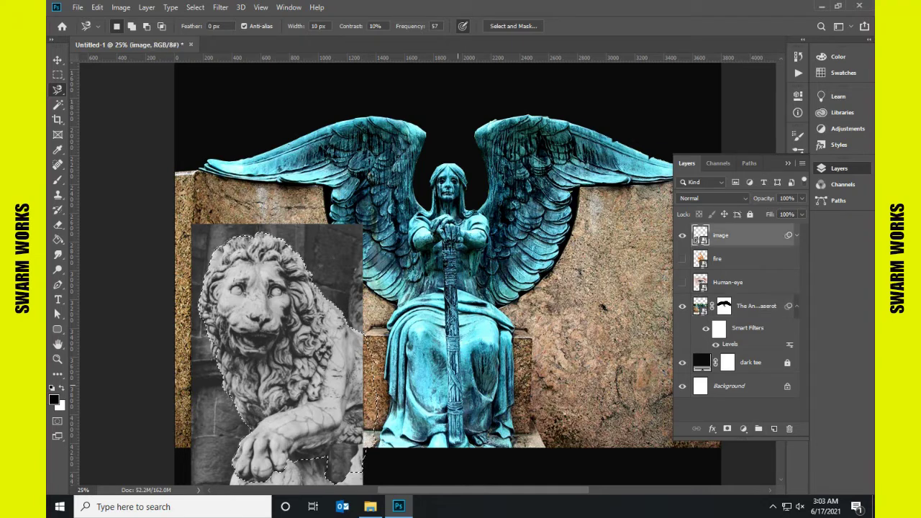
key("ctrl+d")
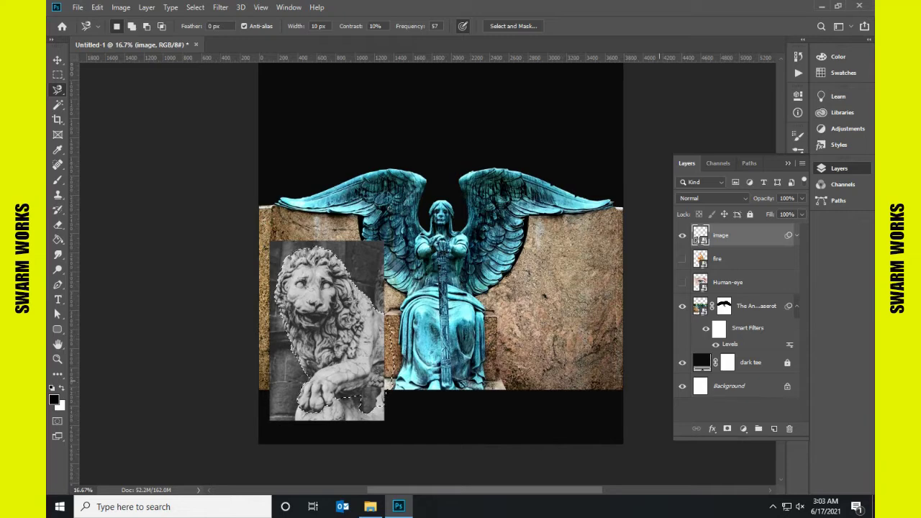
left_click(727, 429)
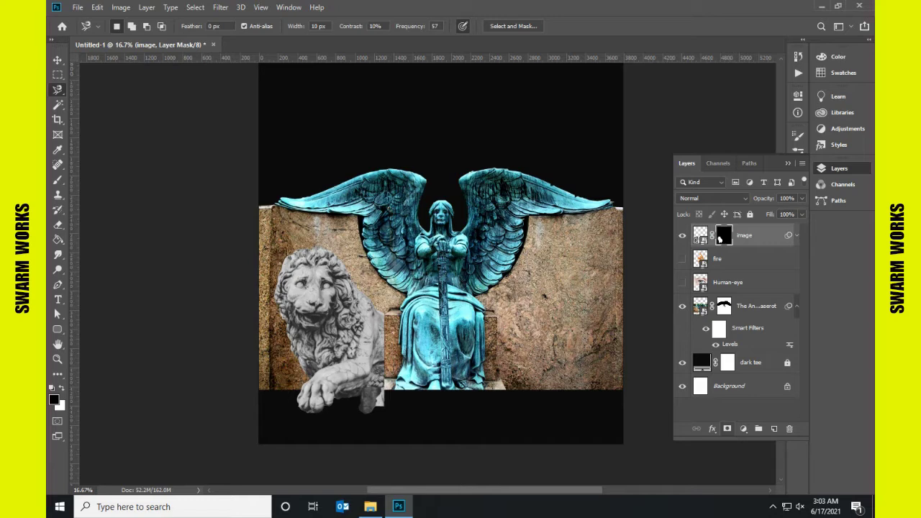
left_click(756, 306)
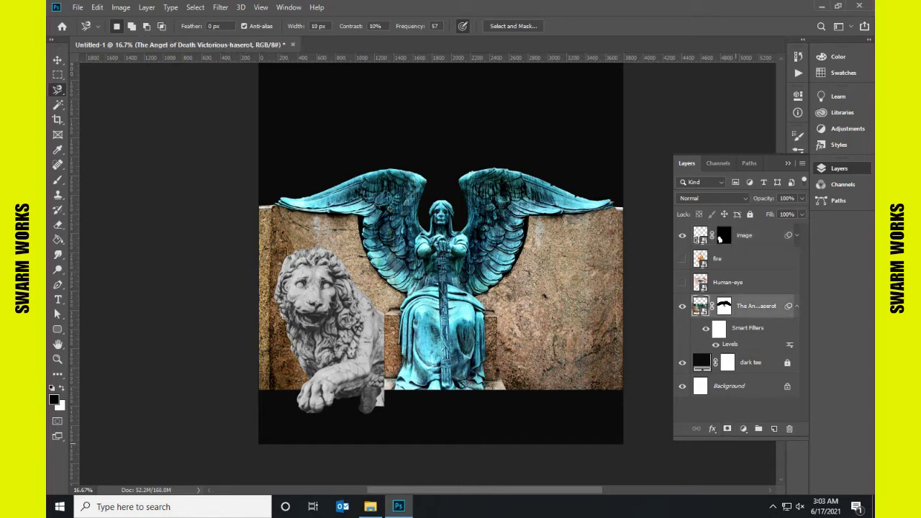
- Add a Black & White adjustment layer with Blues 40 and Magentas 60
left_click(744, 428)
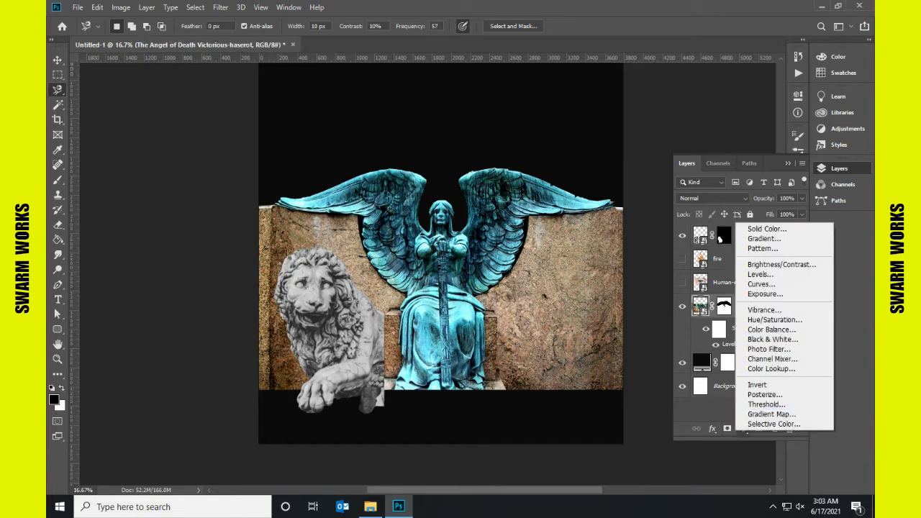
left_click(773, 340)
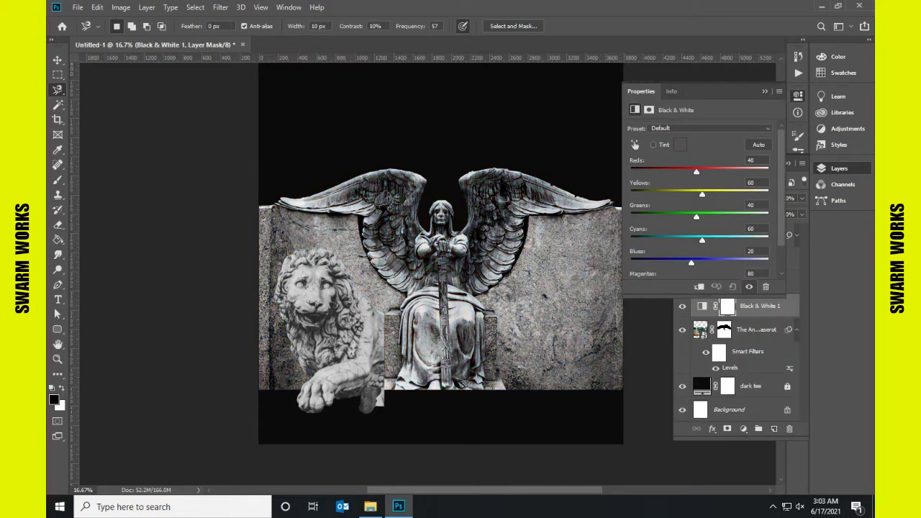
left_click(751, 251)
type("40")
key("Tab")
type("60")
key("Return")
key("v")
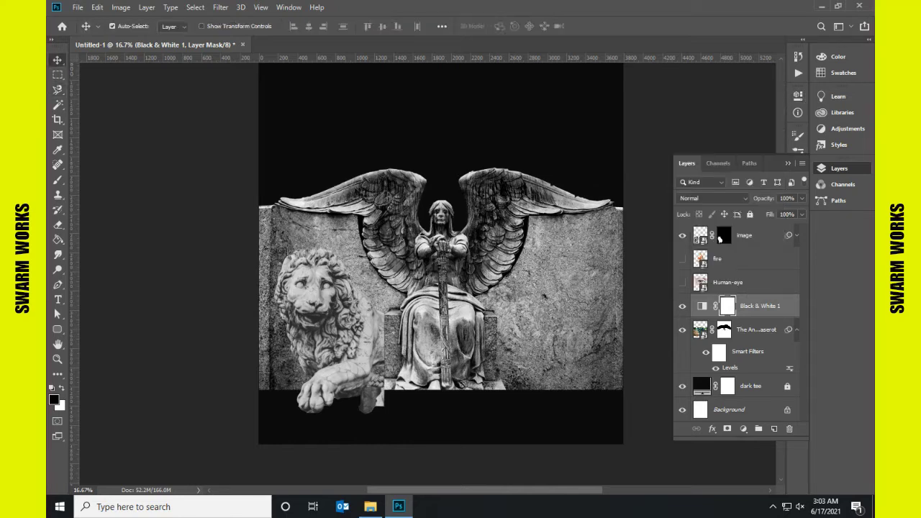
left_click(720, 239)
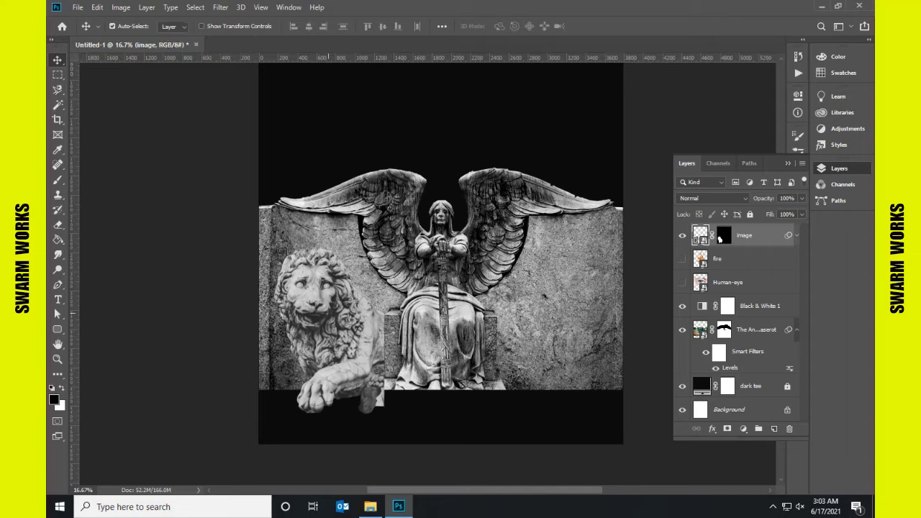
- Apply Levels of 35, 0.95 and 243 to the lion layer, then duplicate it
key("ctrl+l")
left_click_drag(539, 223, 555, 224)
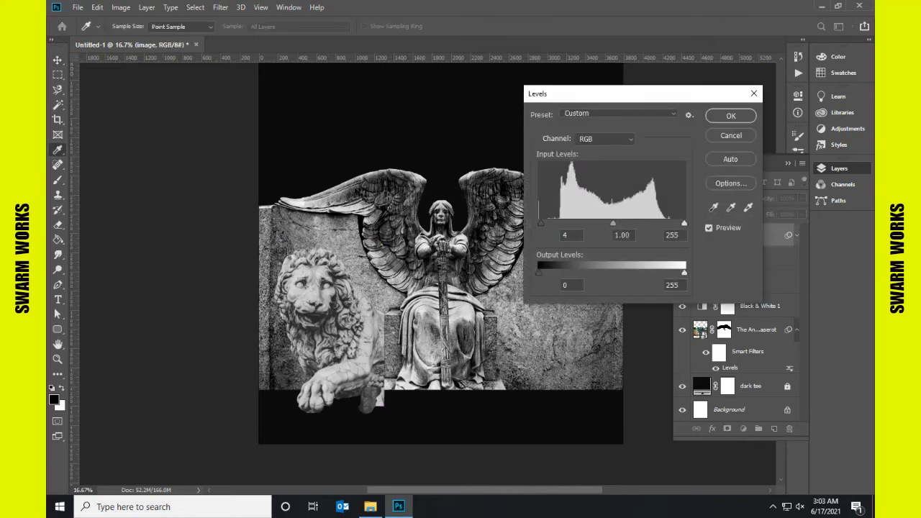
key("Up")
key("Up")
key("Up")
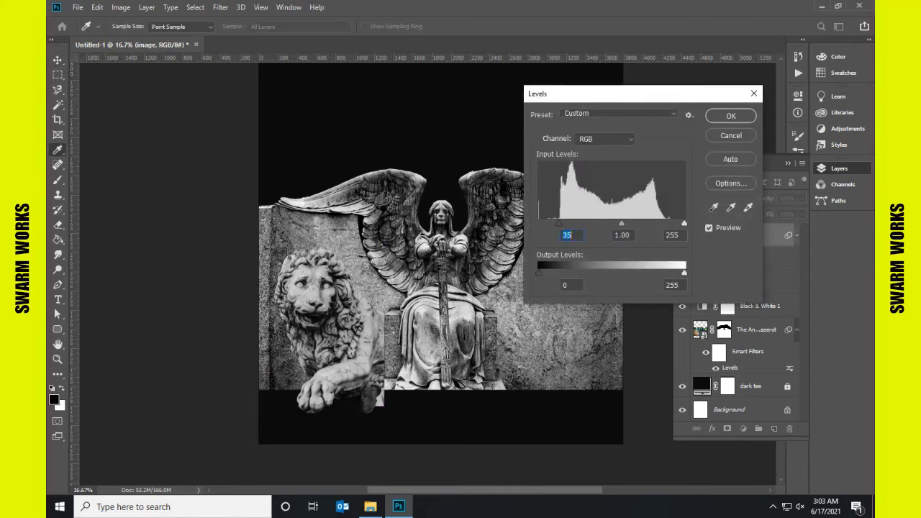
left_click_drag(622, 223, 628, 223)
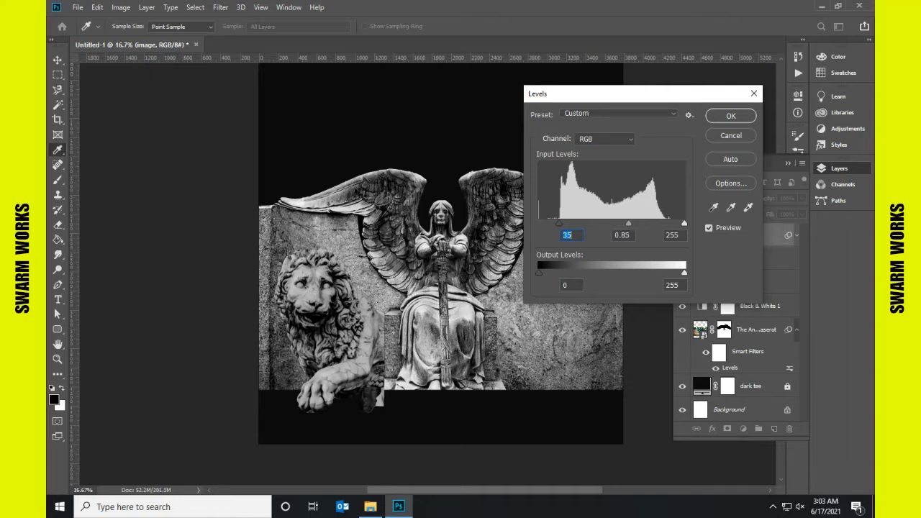
key("Tab")
type("0.95")
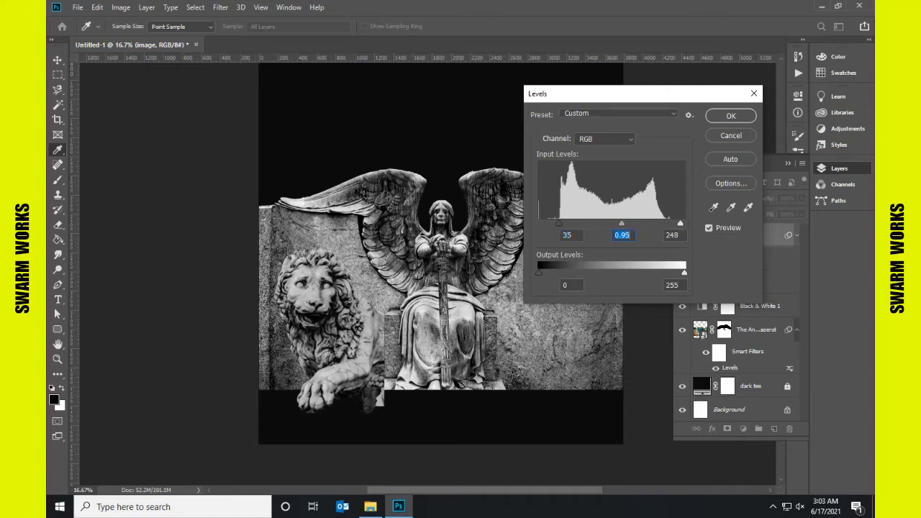
key("Tab")
type("243")
left_click(730, 115)
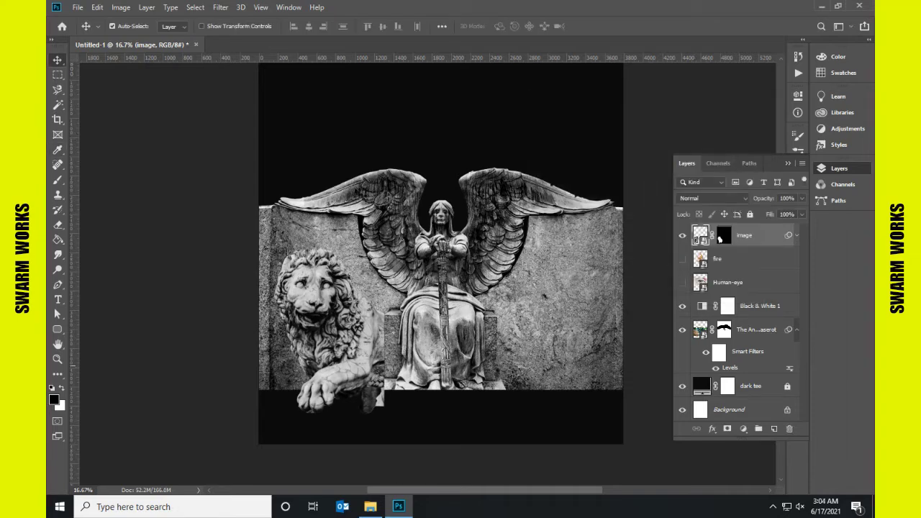
key("ctrl+j")
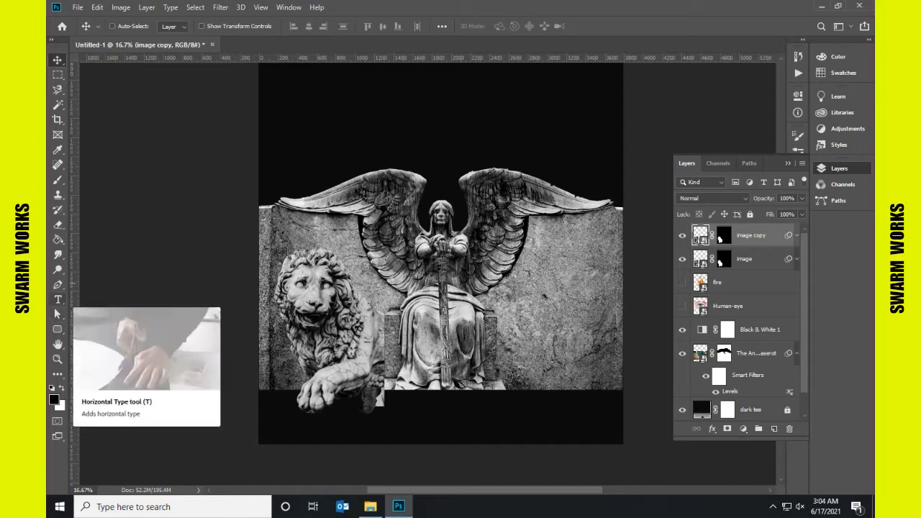
- Flip the lion copy horizontally with a -100% width transform
key("ctrl+t")
key("Return")
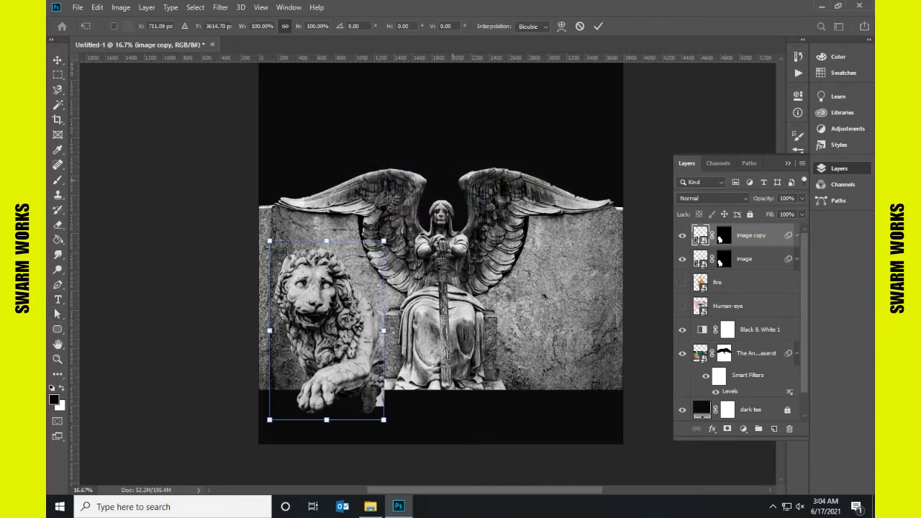
left_click(262, 26)
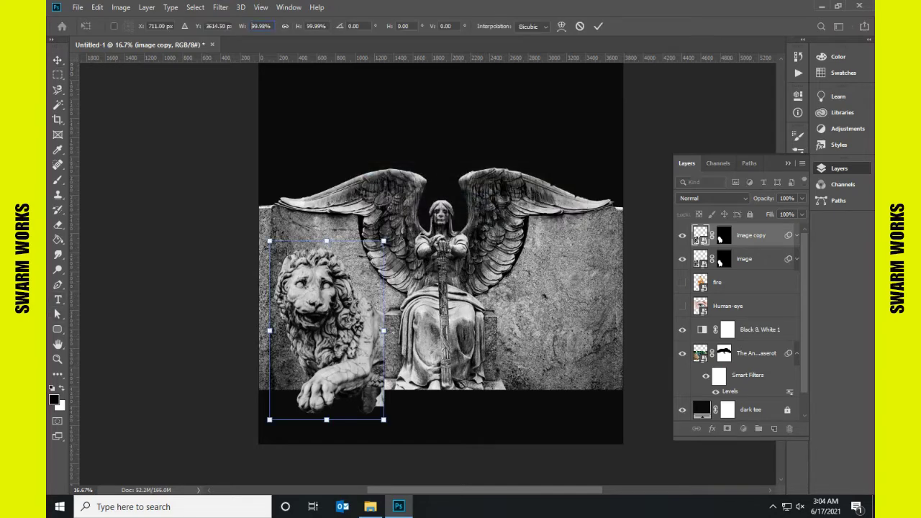
type("-")
key("Return")
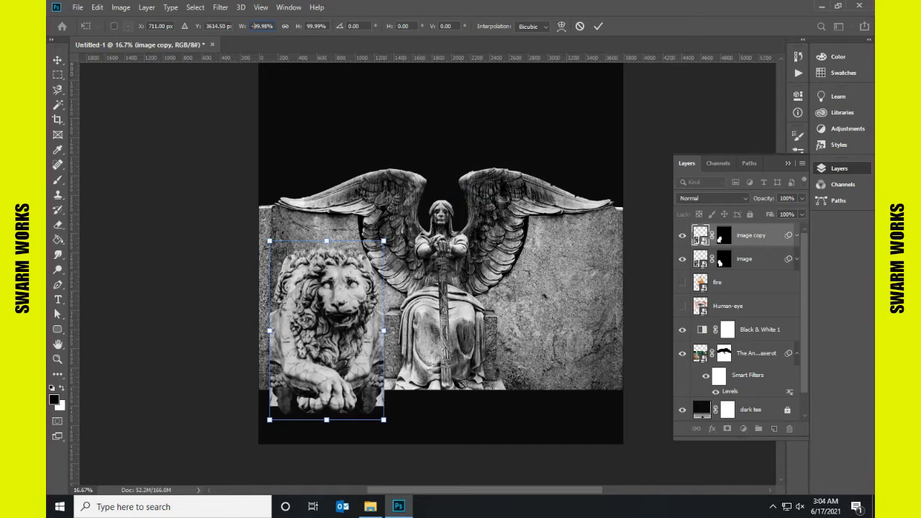
key("Return")
- Move the mirrored lion to the angel's right, nudged slightly lower
mouse_move(303, 287)
left_mouse_down()
mouse_move(590, 287)
mouse_move(576, 292)
left_mouse_up()
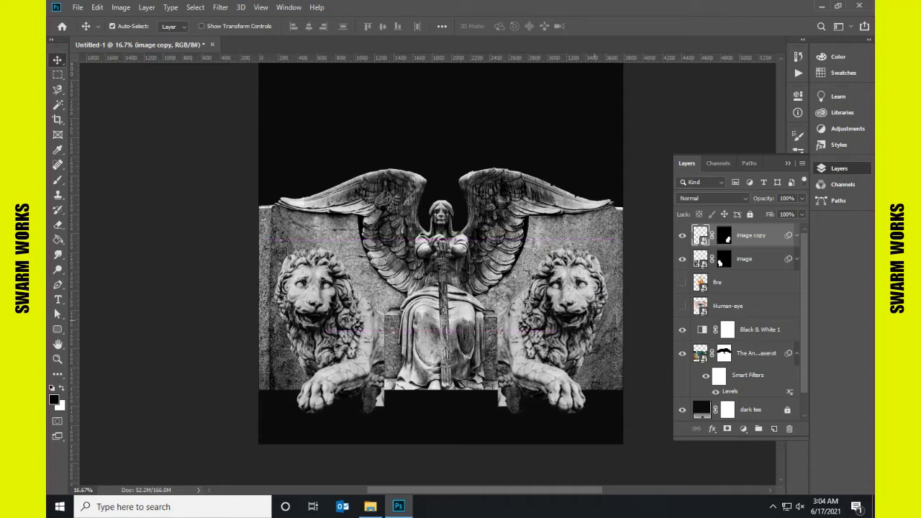
key("Down")
key("Down")
key("Down")
key("Down")
key("Down")
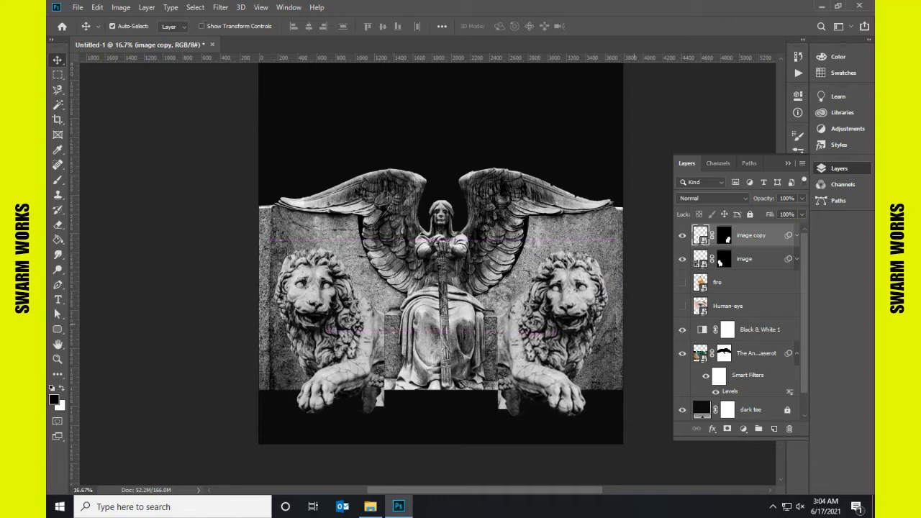
key("Down")
left_click(839, 167)
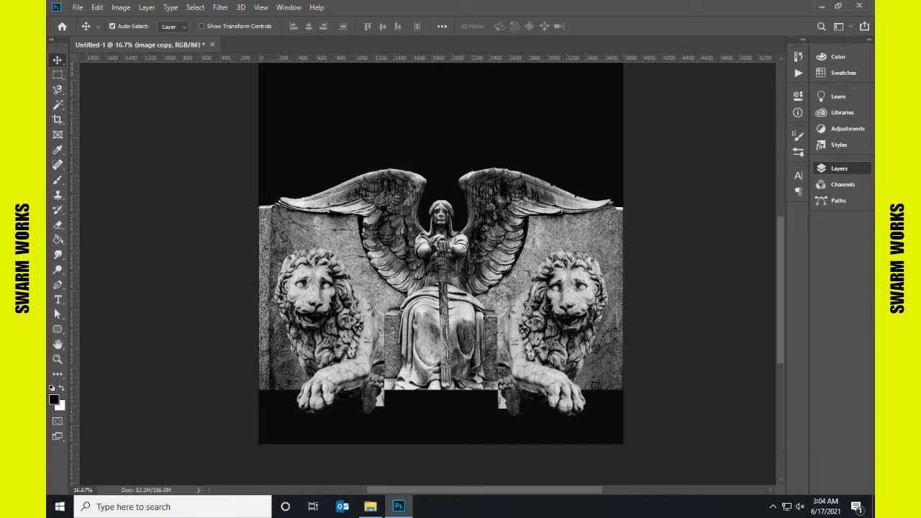
left_click(839, 168)
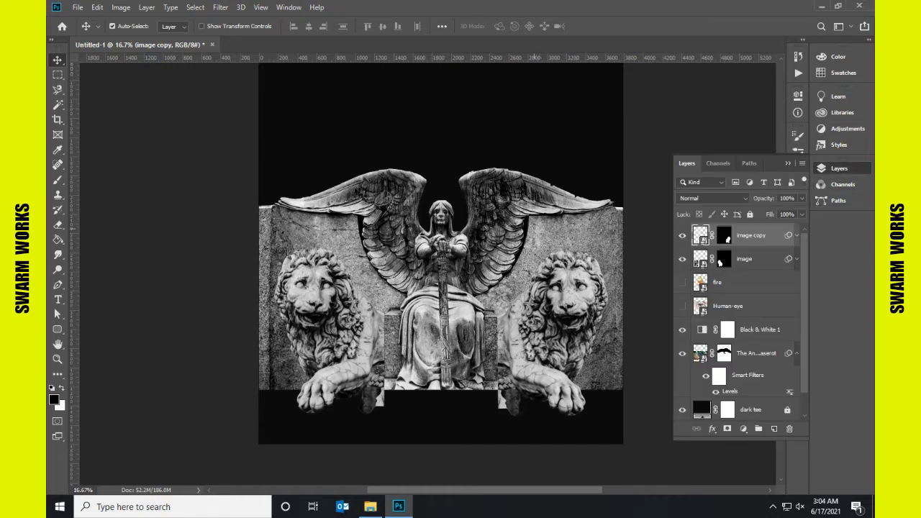
left_click_drag(740, 108, 241, 354)
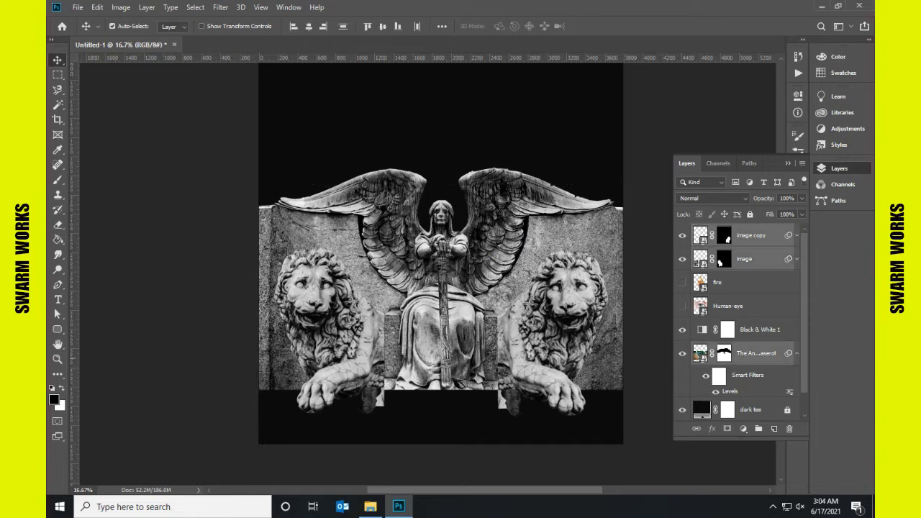
- Select and paint out the grey shadow beneath the left lion on its layer mask
left_click(241, 354)
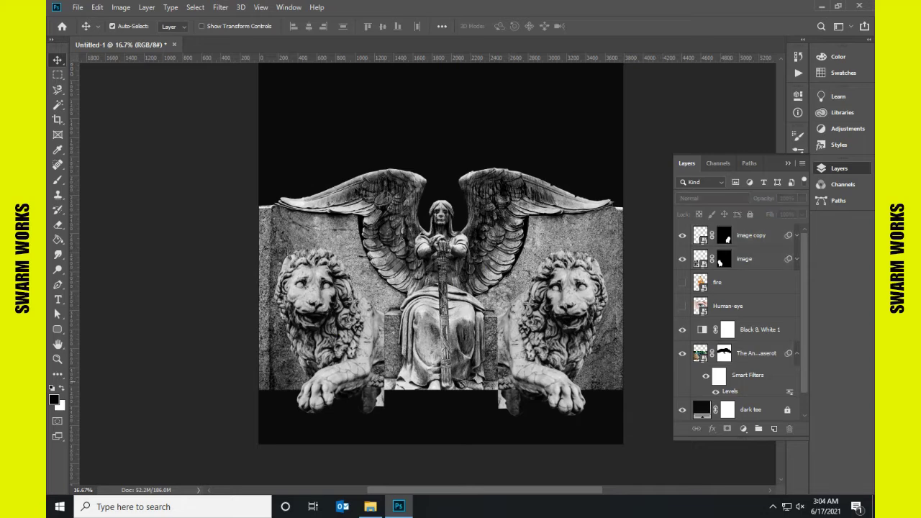
left_click(723, 258)
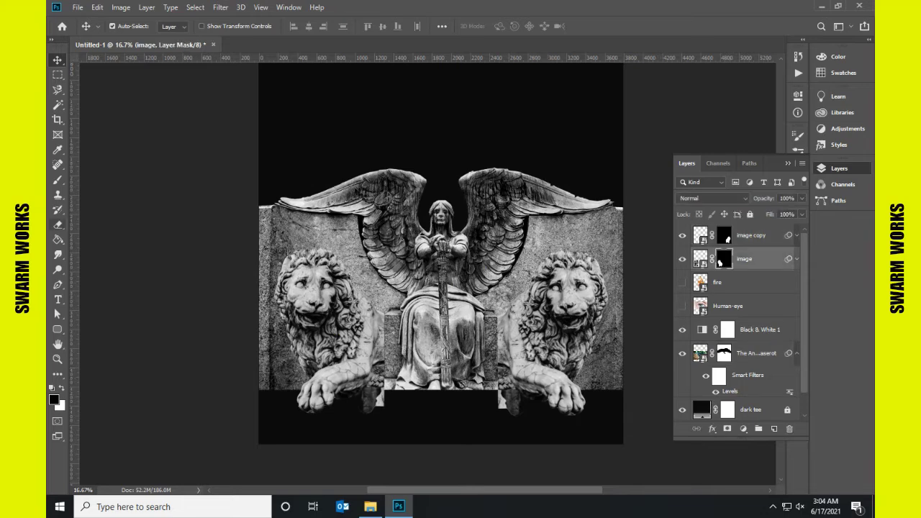
left_click(57, 89)
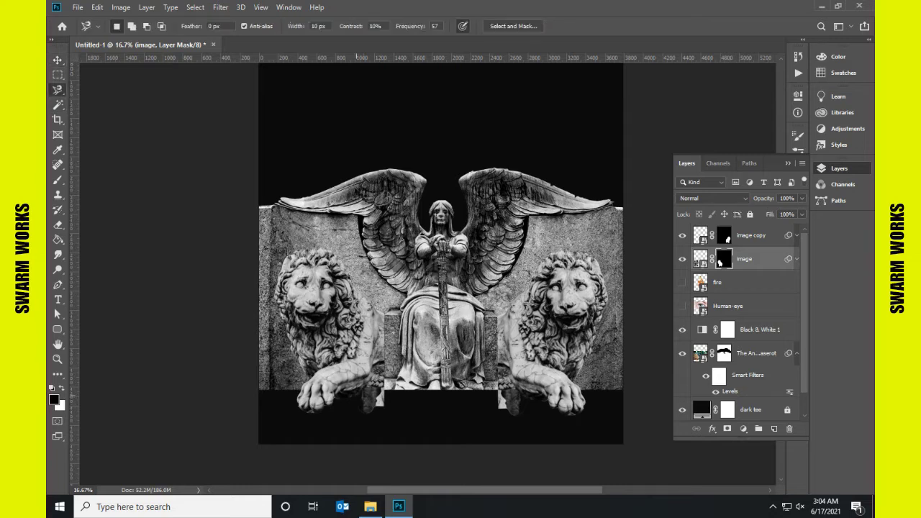
left_click(357, 395)
left_click(357, 395)
key("b")
key("bracketright")
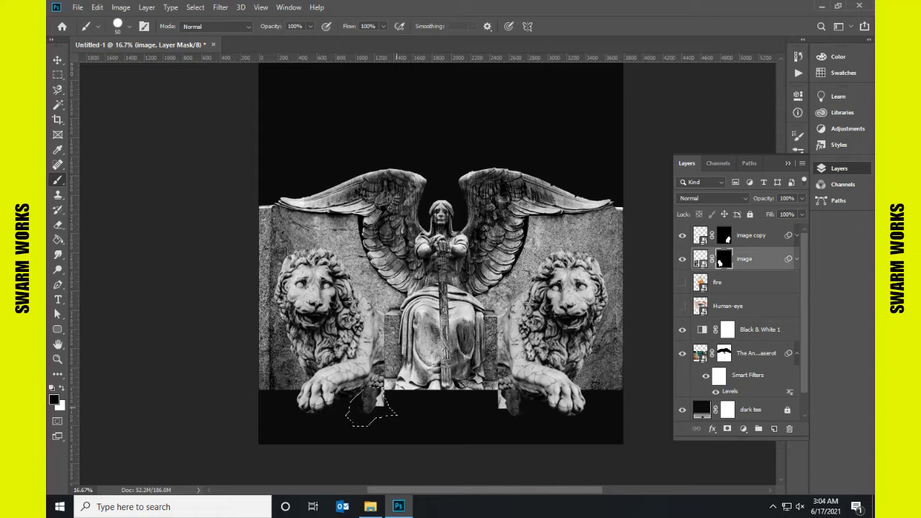
key("bracketright")
key("bracketright")
key("bracketright")
left_click_drag(360, 403, 382, 408)
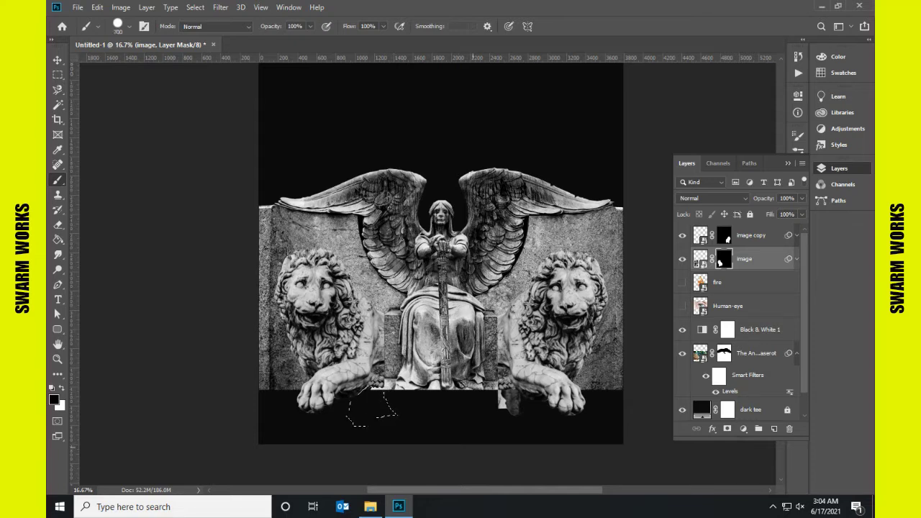
key("ctrl+d")
- Select and paint out the shadow beneath the right lion on the image copy mask
key("alt+bracketright")
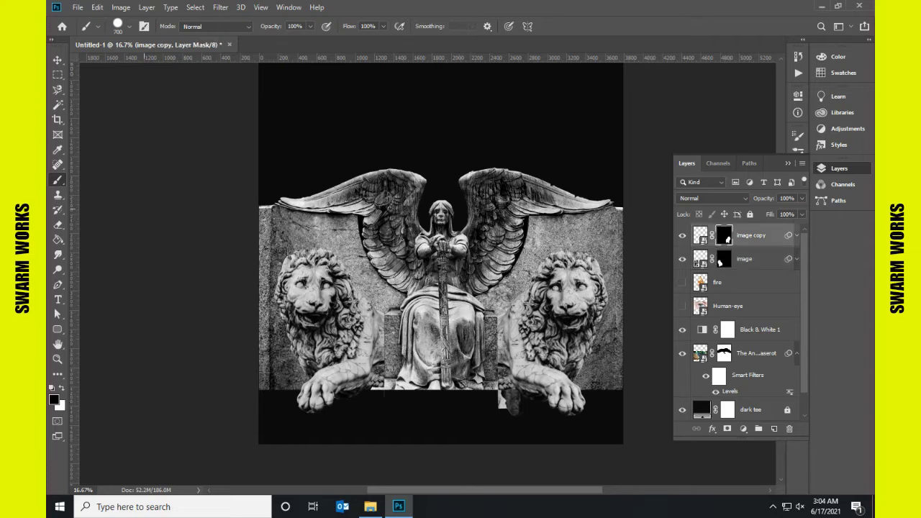
key("l")
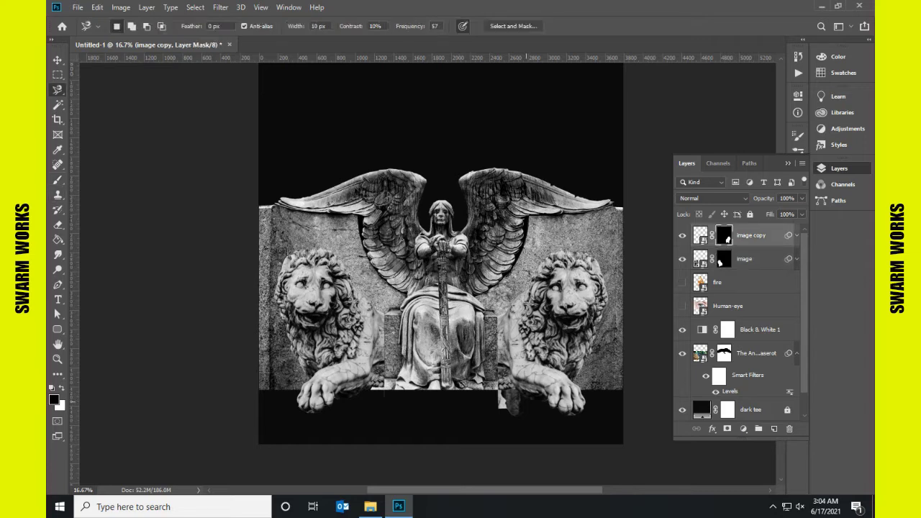
left_click(526, 397)
double_click(502, 393)
key("b")
left_click_drag(508, 397, 515, 412)
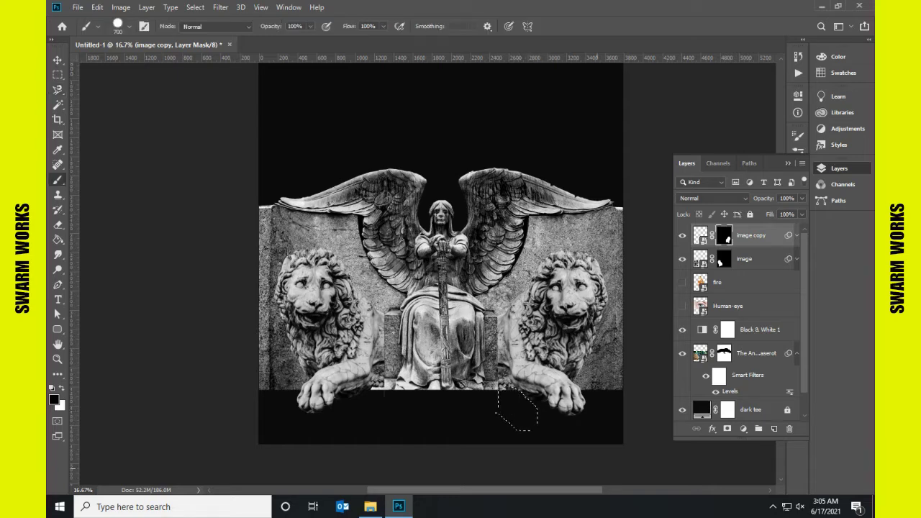
key("ctrl+d")
left_click(797, 352)
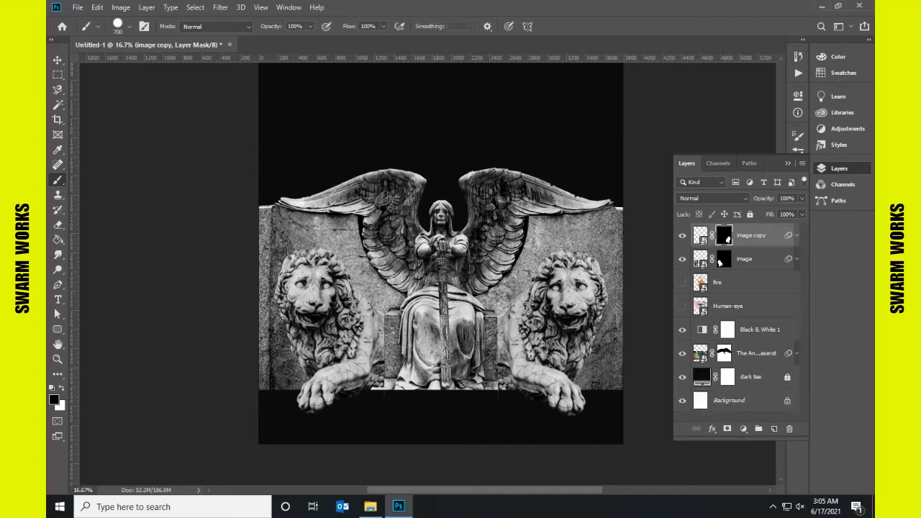
left_click(742, 306)
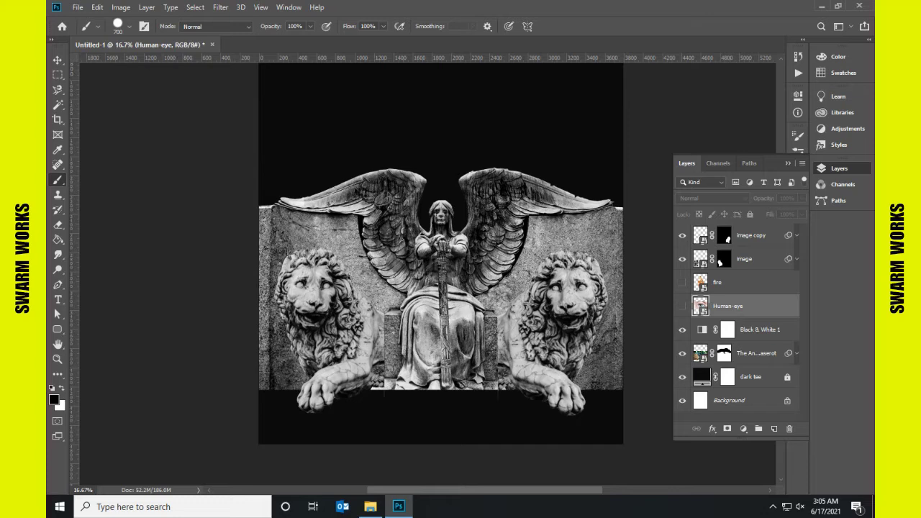
- Place the cloudy-sky photo above the dark tee layer, enlarged to fill the canvas
left_click(755, 352)
left_click(727, 376)
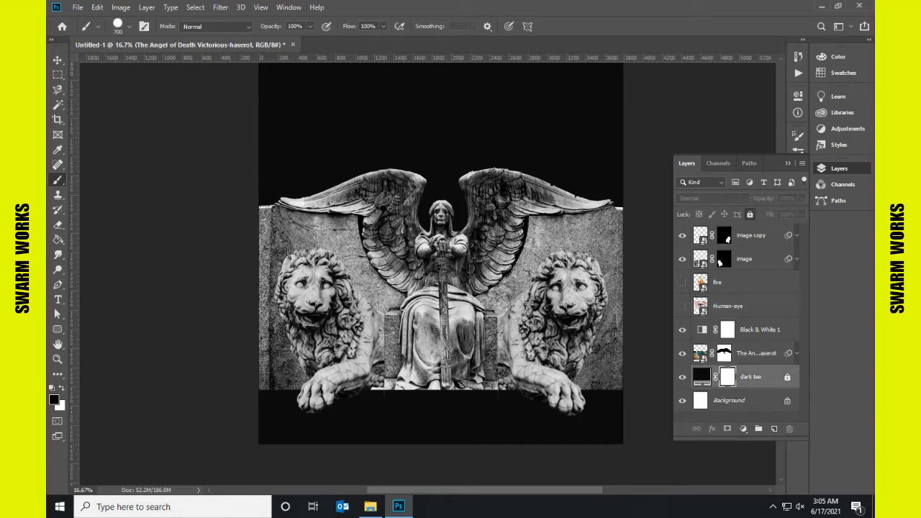
left_click(98, 7)
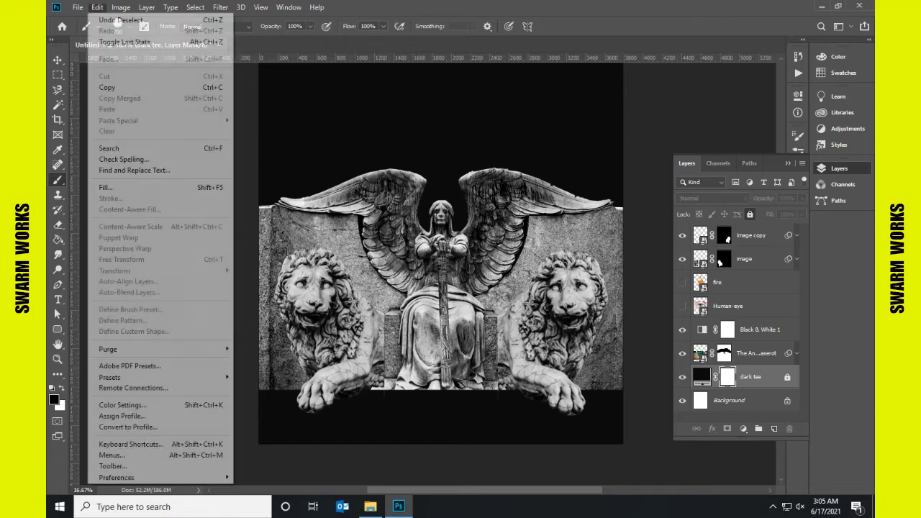
left_click(115, 228)
left_click_drag(441, 254, 443, 308)
left_click_drag(441, 171, 441, 74)
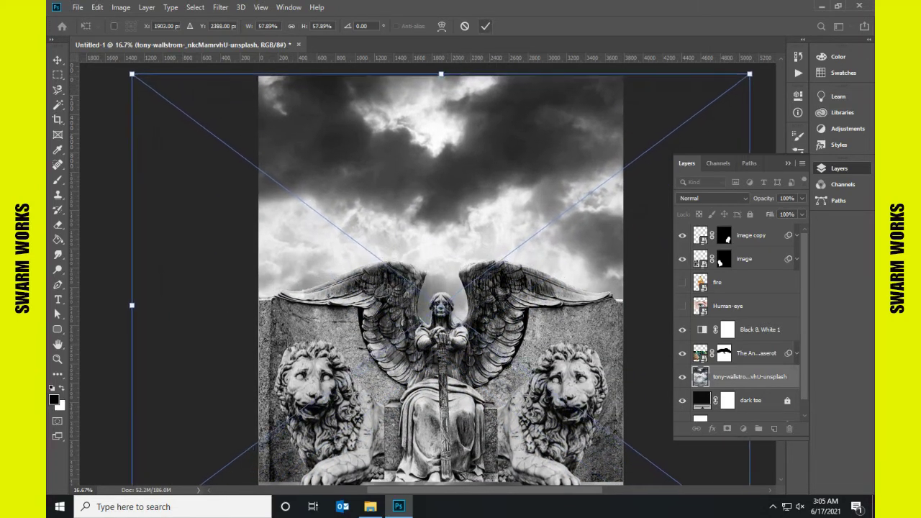
left_click(485, 26)
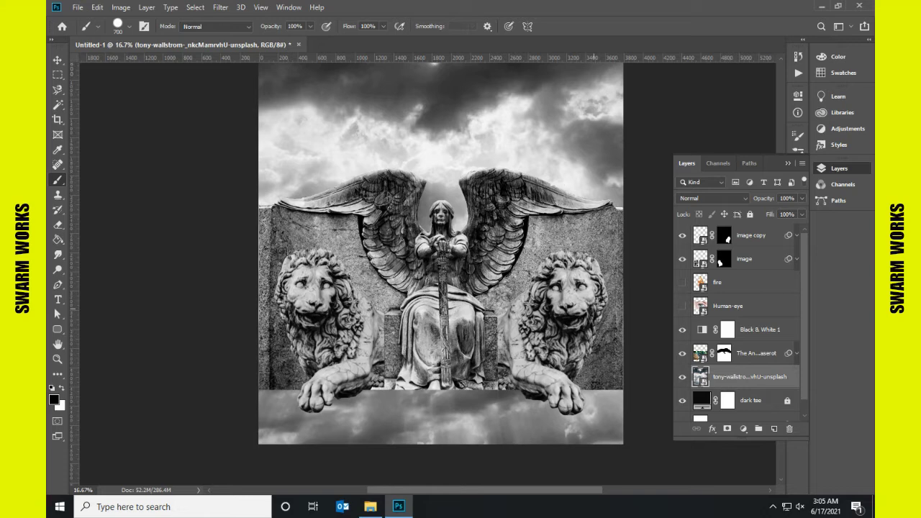
- Show the Human-eye layer, shrunk and moved into the sky above the angel
left_click(683, 306)
key("ctrl+t")
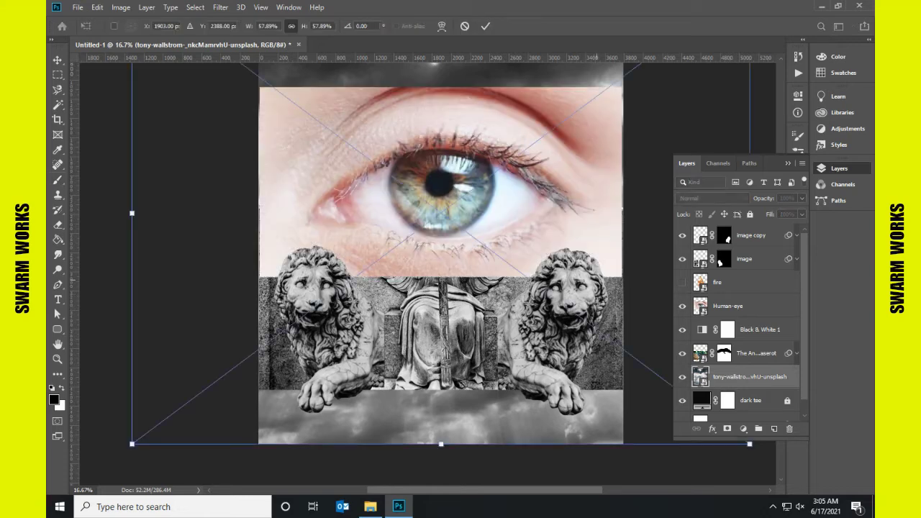
left_click(466, 26)
key("Return")
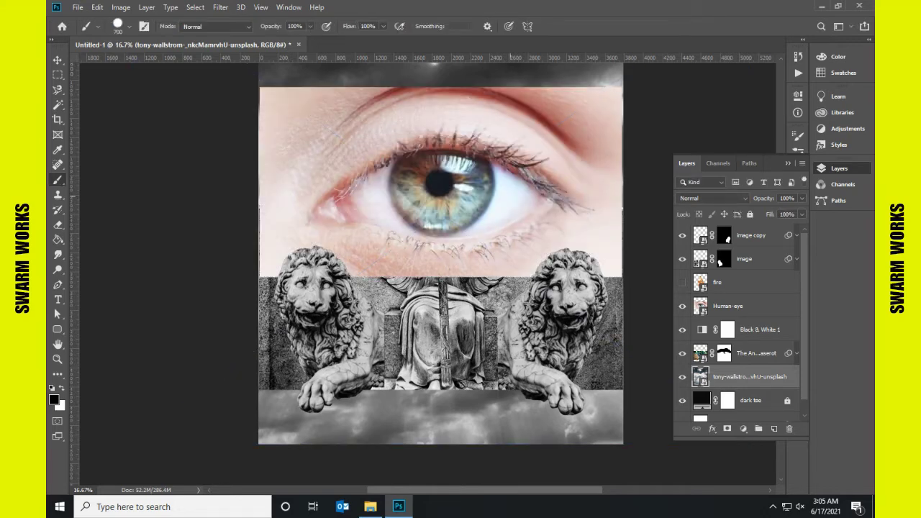
left_click(728, 306)
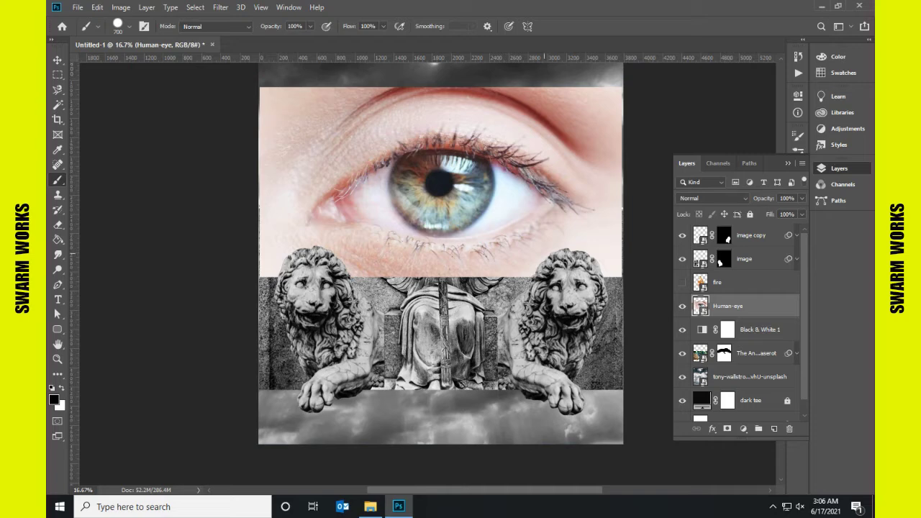
key("ctrl+t")
left_click_drag(260, 277, 360, 241)
left_click_drag(403, 202, 424, 150)
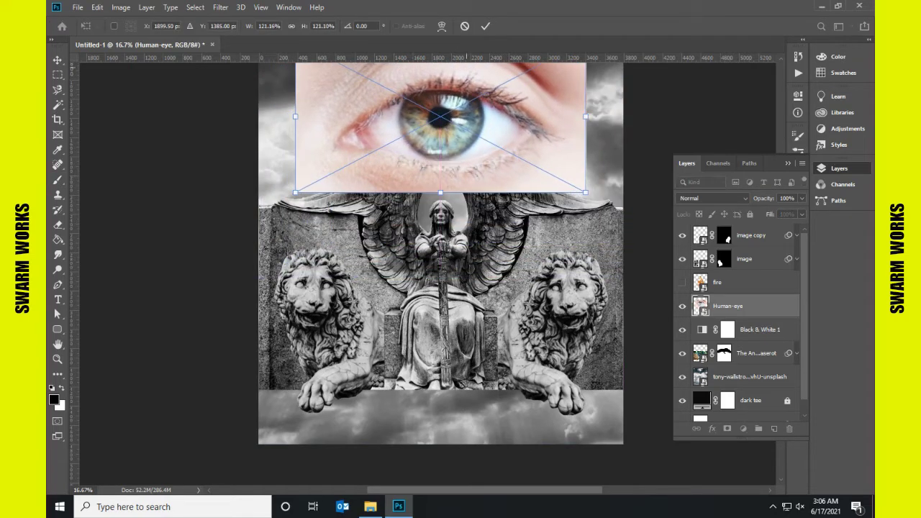
left_click(486, 26)
- Mask the eye and paint its edges away with a soft brush to blend into the clouds
scroll(441, 273, "up", 2)
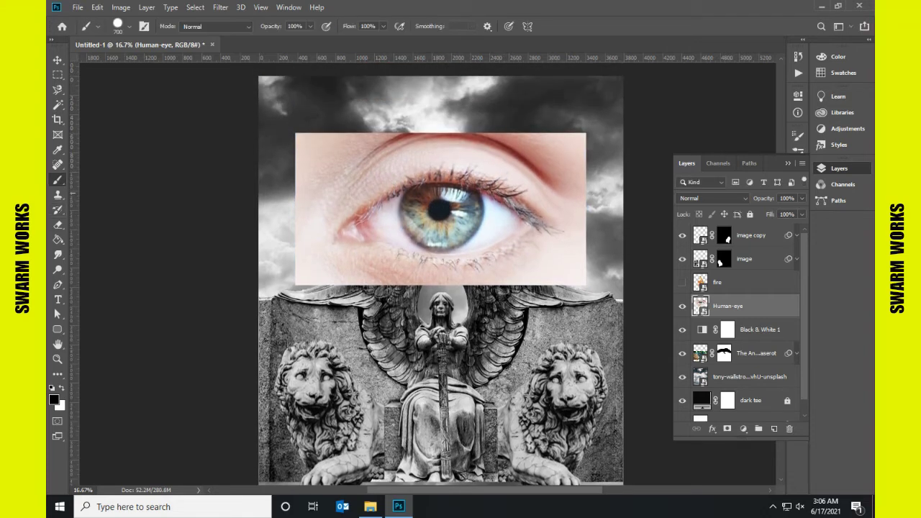
left_click(728, 429)
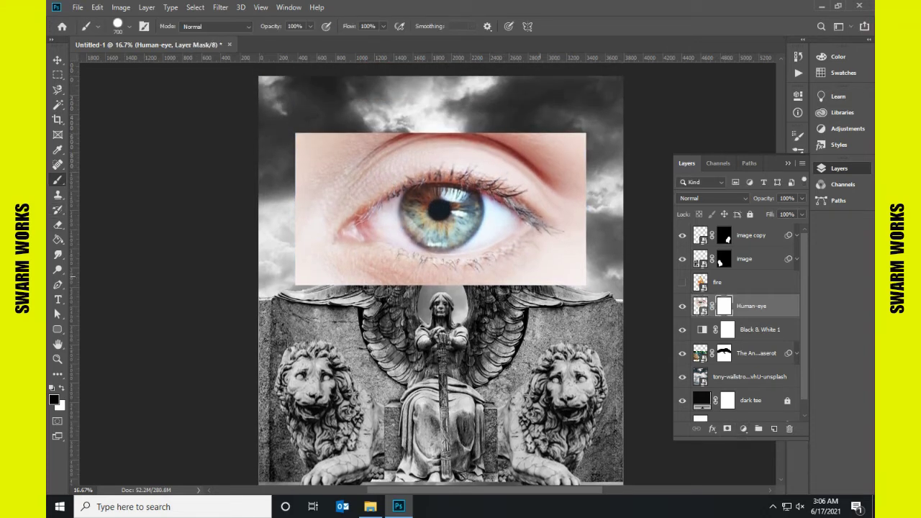
left_click(129, 26)
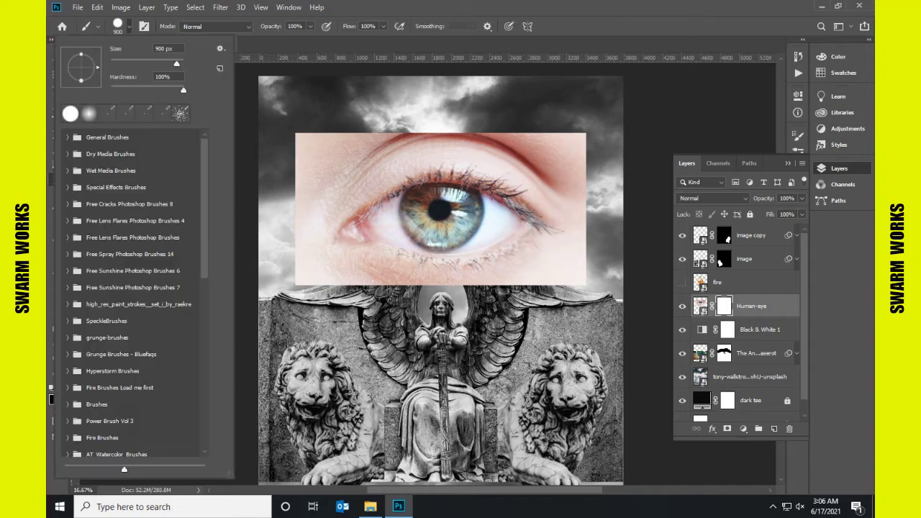
left_click_drag(114, 90, 107, 90)
key("Return")
mouse_move(547, 277)
left_mouse_down()
mouse_move(576, 238)
mouse_move(569, 165)
mouse_move(475, 147)
mouse_move(375, 147)
mouse_move(310, 208)
mouse_move(338, 278)
mouse_move(540, 274)
mouse_move(573, 229)
mouse_move(533, 151)
mouse_move(353, 163)
left_mouse_up()
mouse_move(371, 272)
left_mouse_down()
mouse_move(522, 272)
mouse_move(508, 268)
left_mouse_up()
left_click_drag(536, 116, 439, 110)
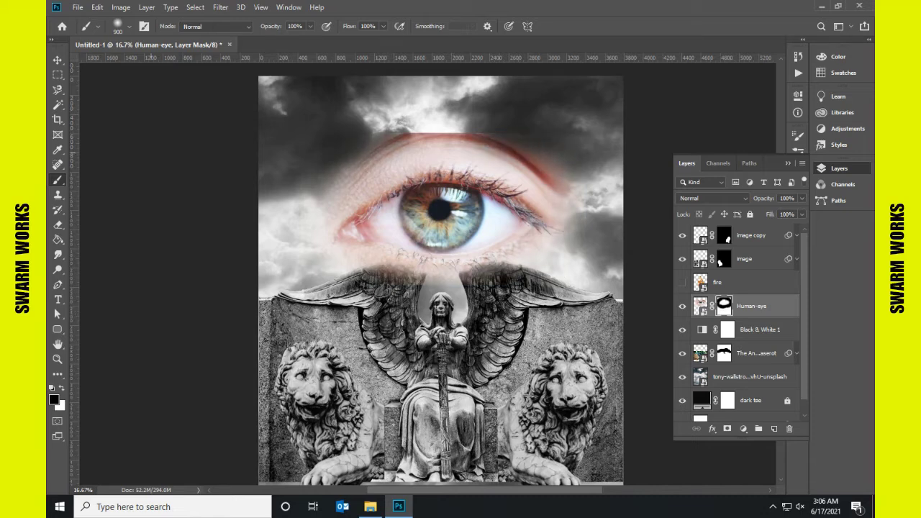
key("ctrl+2")
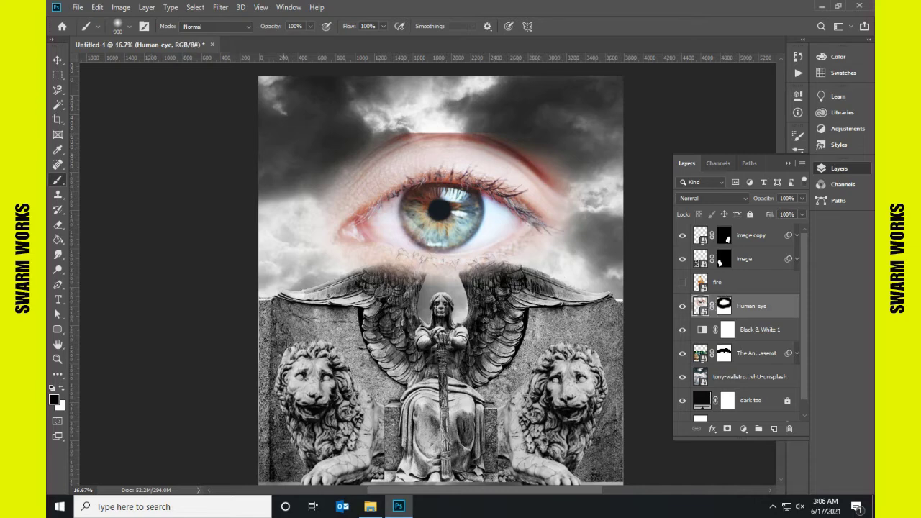
- Apply a Levels adjustment darkening the eye's shadows
left_click(120, 7)
left_click(299, 49)
left_click_drag(538, 224, 569, 224)
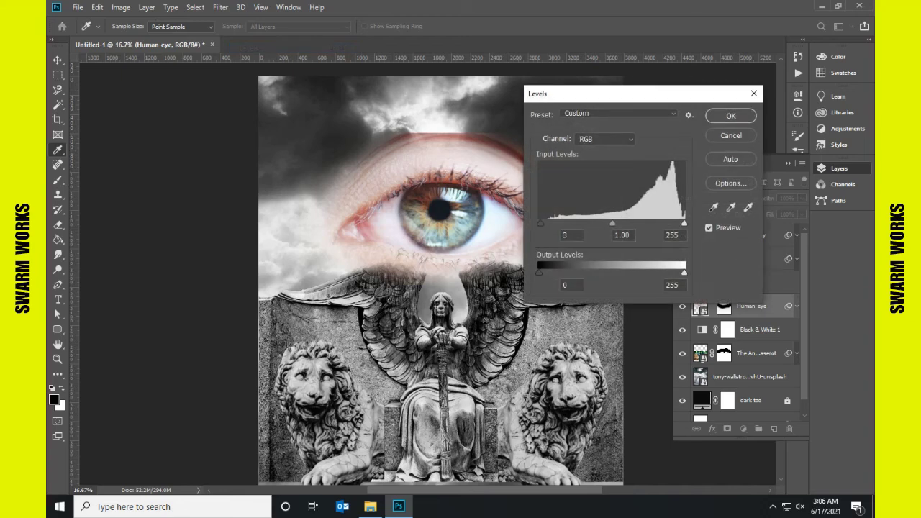
key("Tab")
left_click(731, 115)
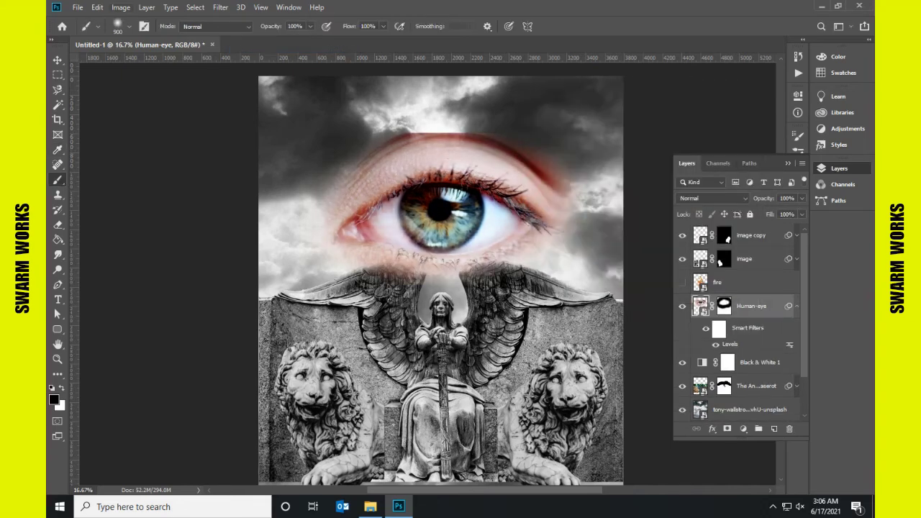
left_click(120, 7)
left_click(267, 193)
- Add a Hue/Saturation adjustment layer clipped to the Human-eye layer
left_click(743, 428)
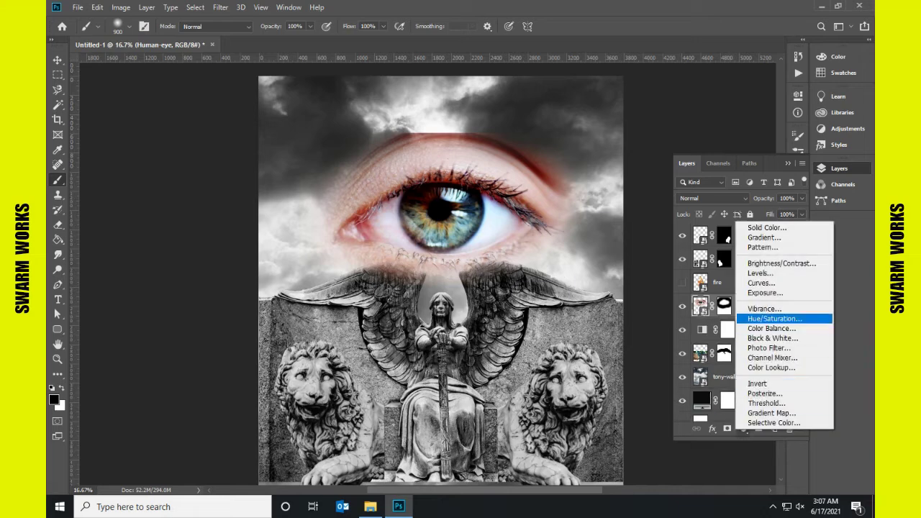
left_click(767, 318)
left_click(765, 92)
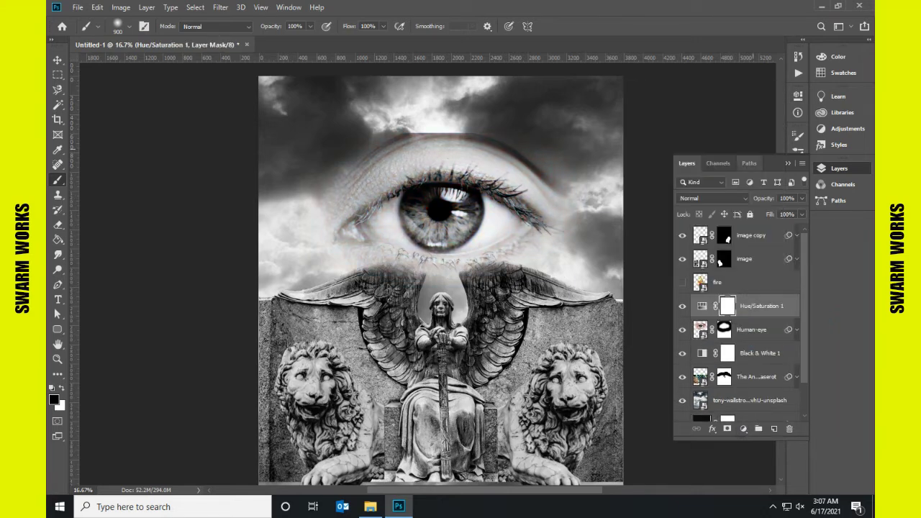
key("ctrl+alt+g")
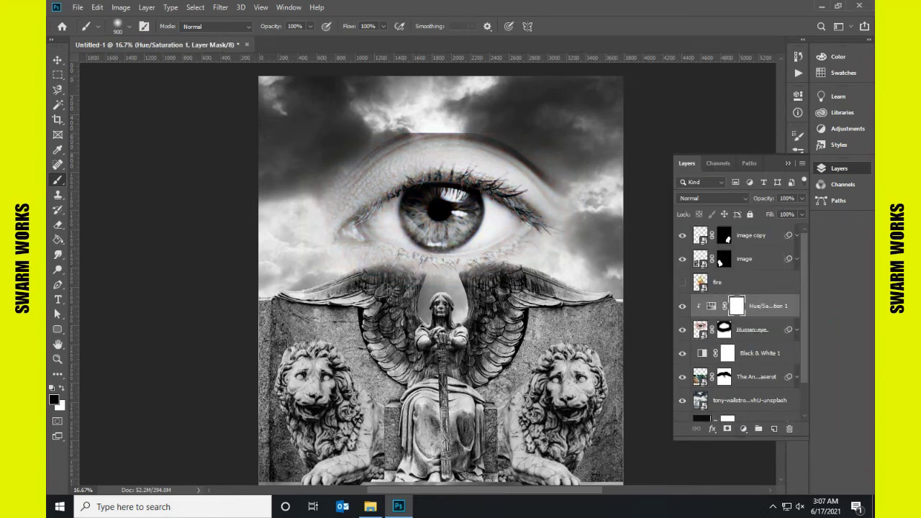
- Reopen the eye's Levels smart filter and brighten its highlights
left_click(797, 330)
double_click(790, 368)
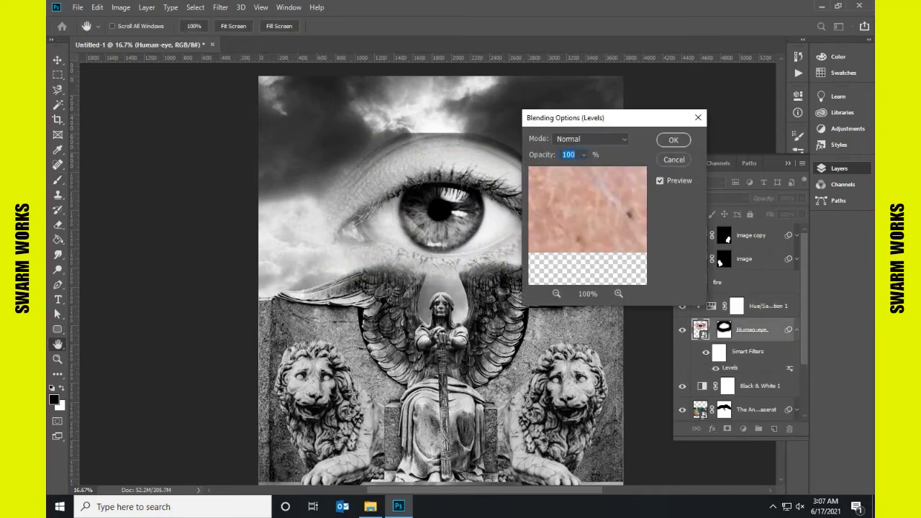
left_click(673, 160)
double_click(730, 368)
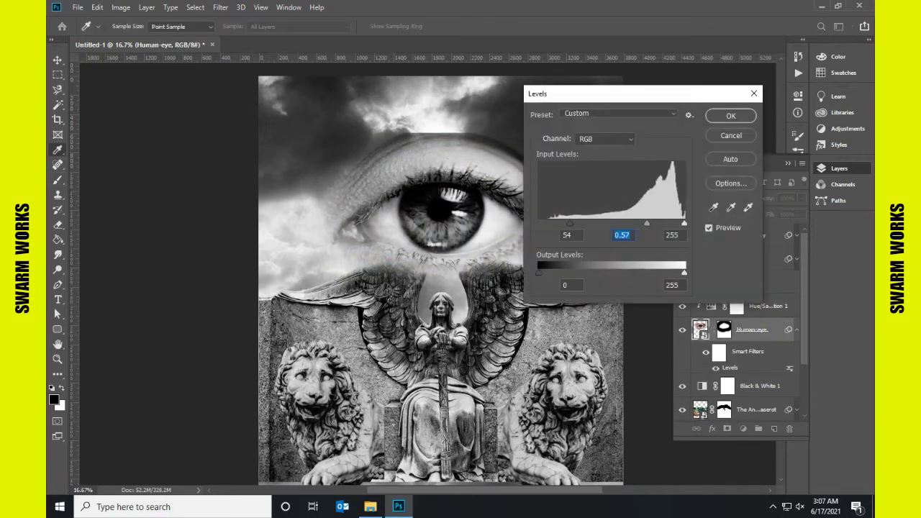
left_click_drag(684, 224, 675, 224)
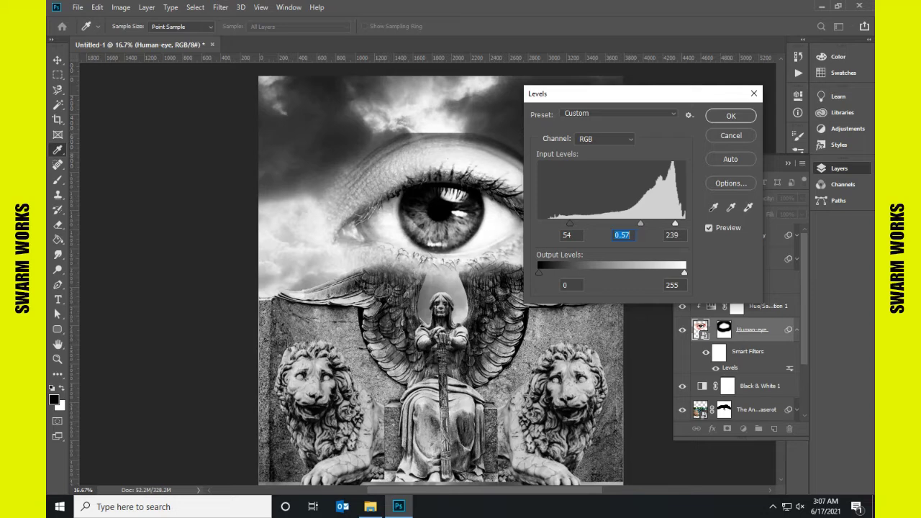
key("Return")
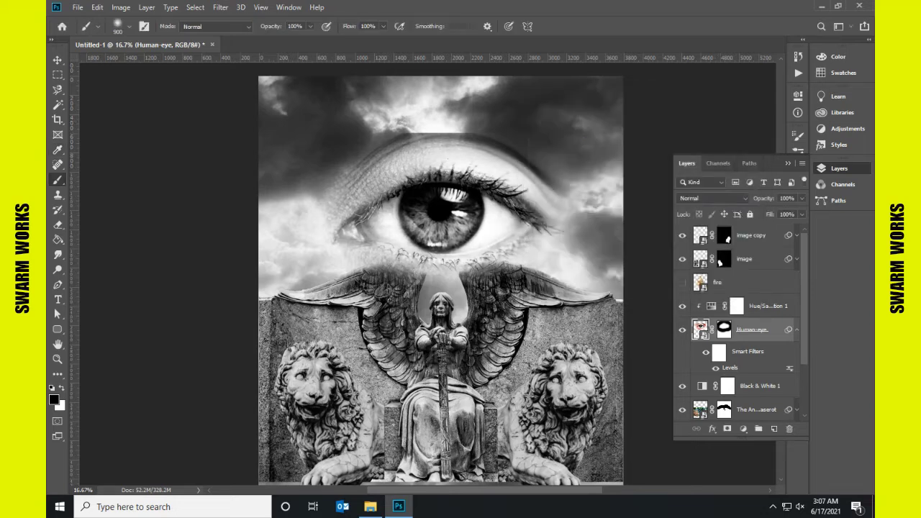
- Revise the eye's Levels inputs to 54, 0.38 and 229
scroll(441, 273, "down", 3)
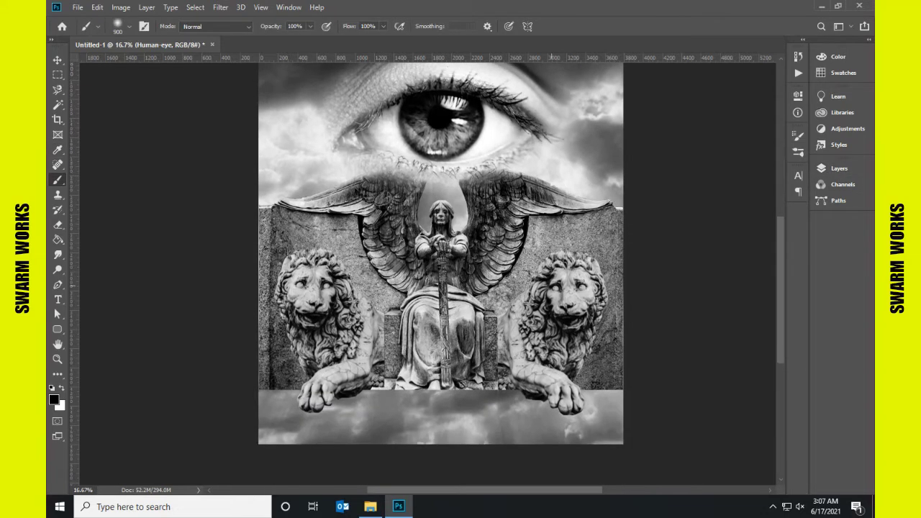
scroll(440, 274, "up", 2)
left_click(839, 167)
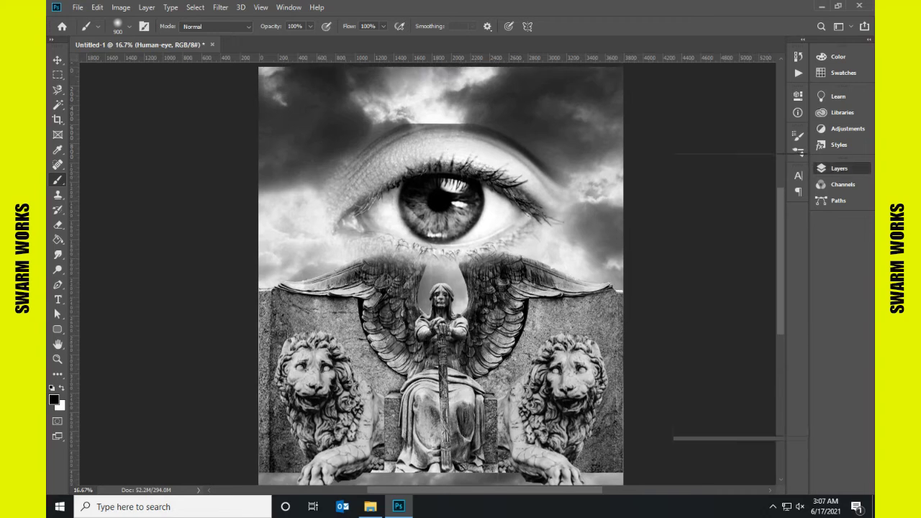
left_click(750, 235)
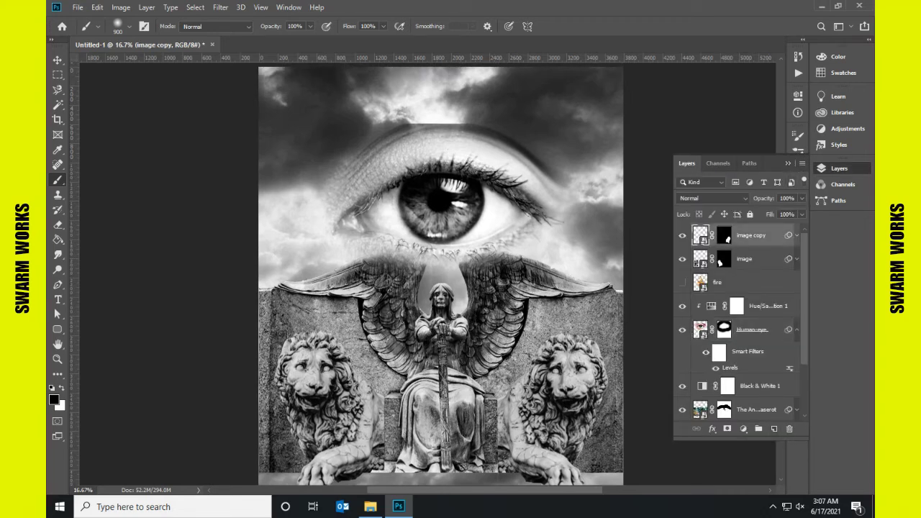
double_click(731, 368)
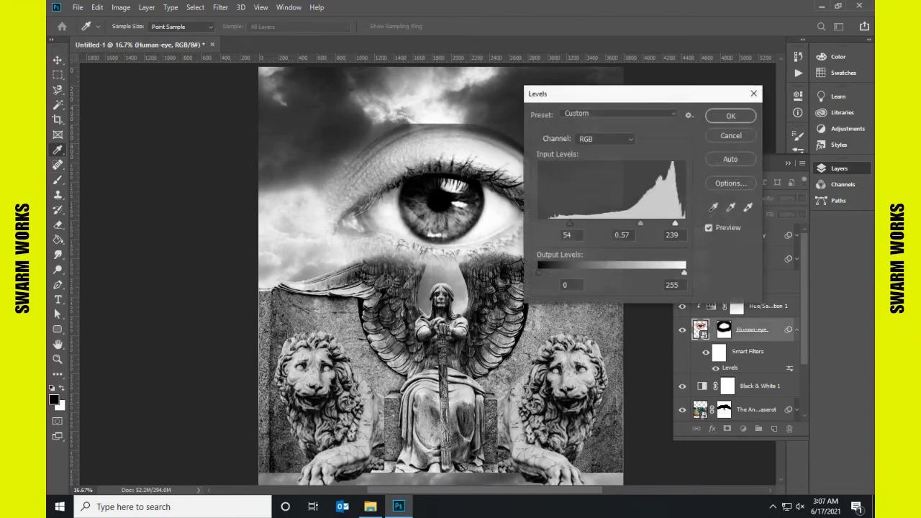
type("0.38")
key("Tab")
type("229")
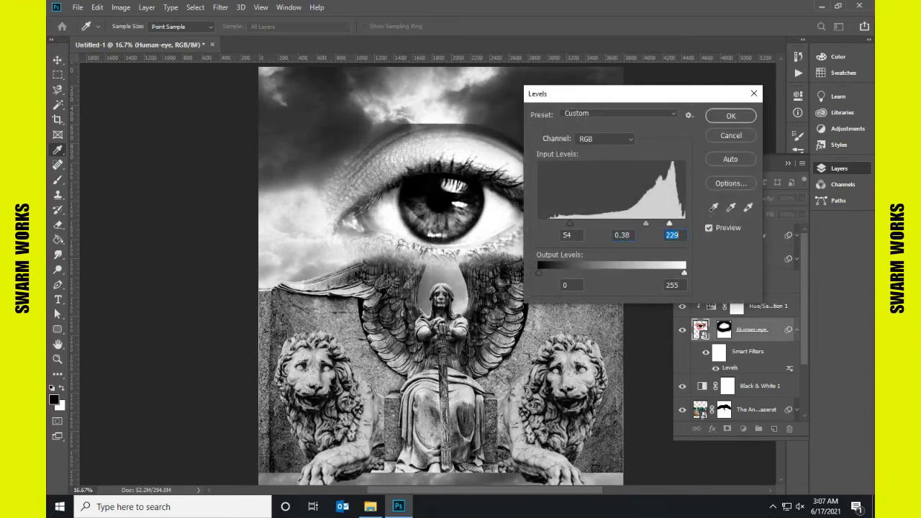
key("Return")
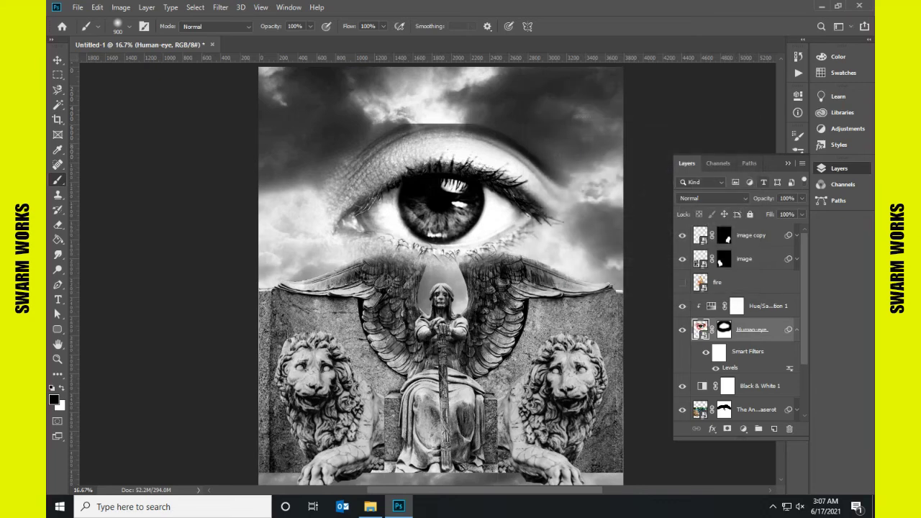
- Sharpen the eye with Unsharp Mask at 36% amount and 3.7-pixel radius
left_click(221, 7)
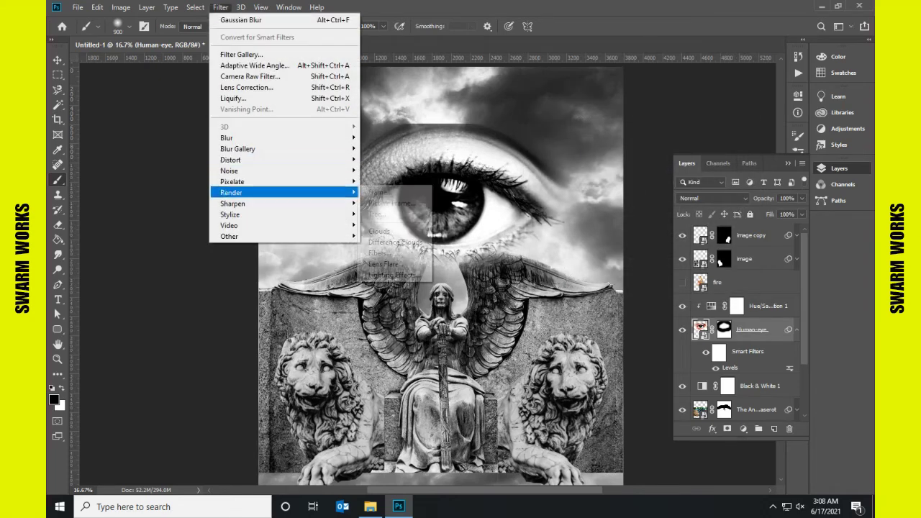
left_click(392, 258)
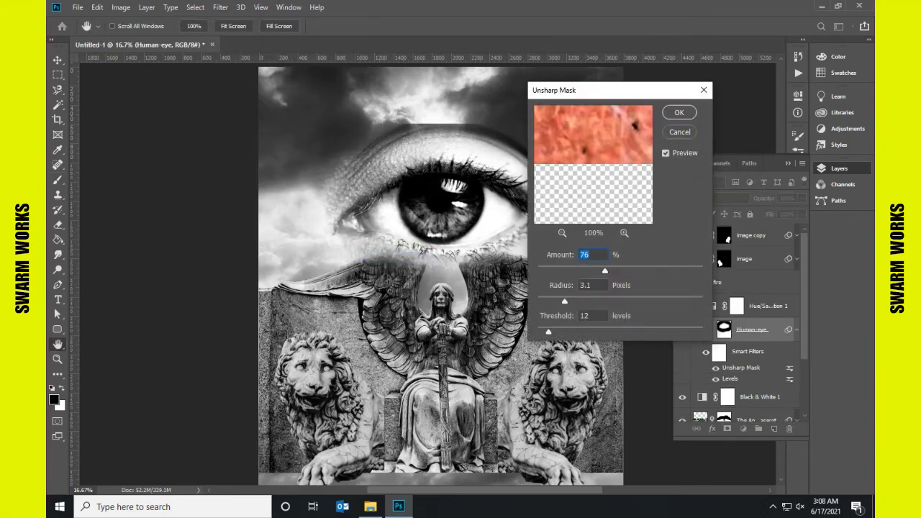
left_click_drag(564, 301, 571, 301)
left_click_drag(604, 271, 569, 270)
key("Return")
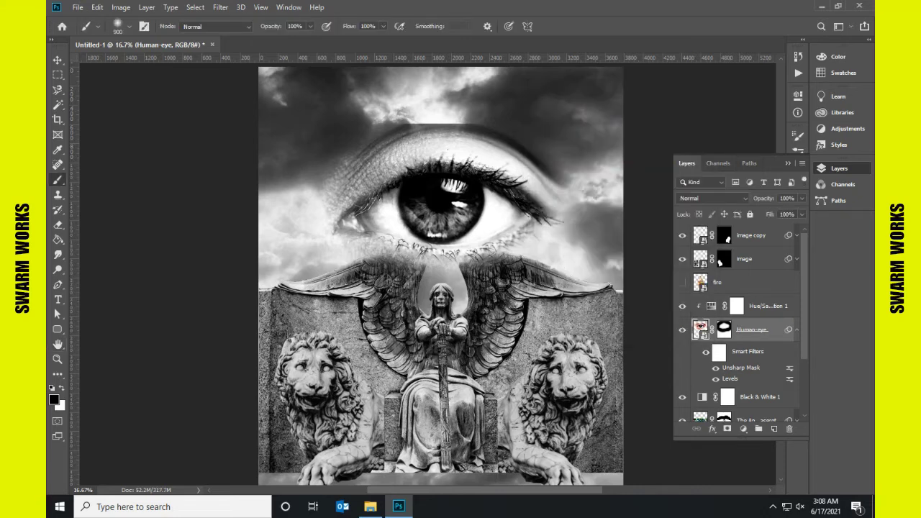
left_click(797, 330)
left_click(749, 235)
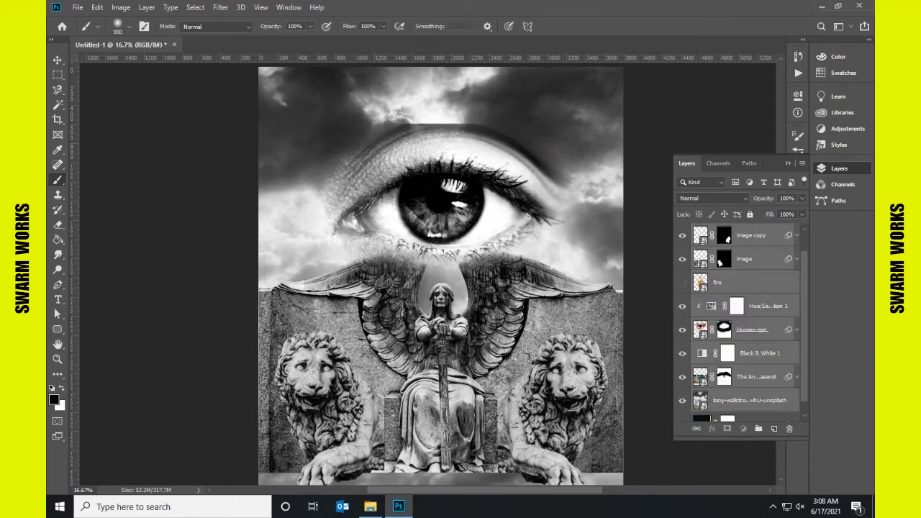
- Show the fire layer, restack it beneath the angel statue, and shift the flames left
left_click(682, 244)
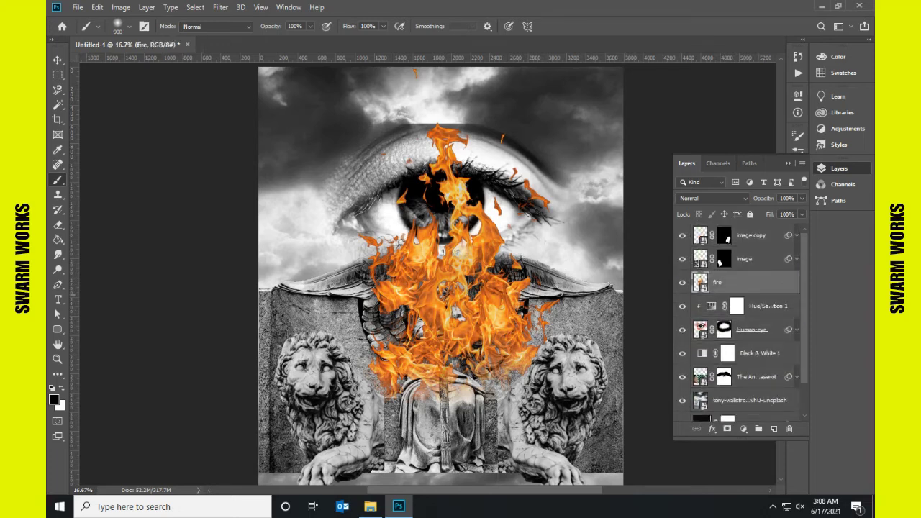
key("v")
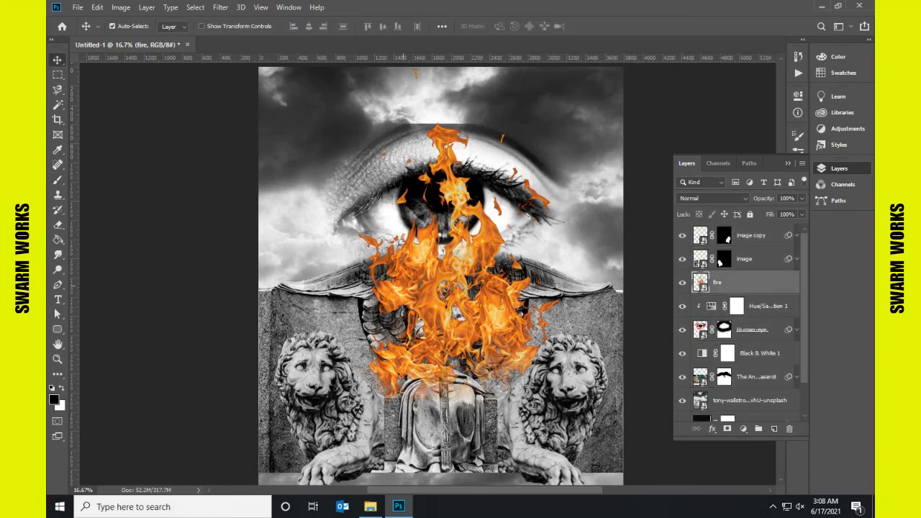
left_click_drag(718, 282, 720, 365)
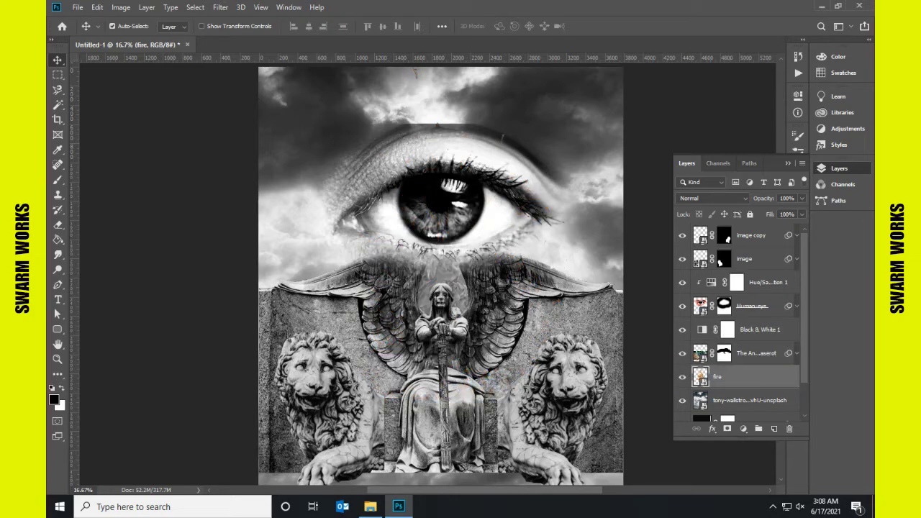
left_click_drag(717, 377, 718, 342)
mouse_move(480, 291)
left_mouse_down()
mouse_move(435, 306)
mouse_move(364, 385)
left_mouse_up()
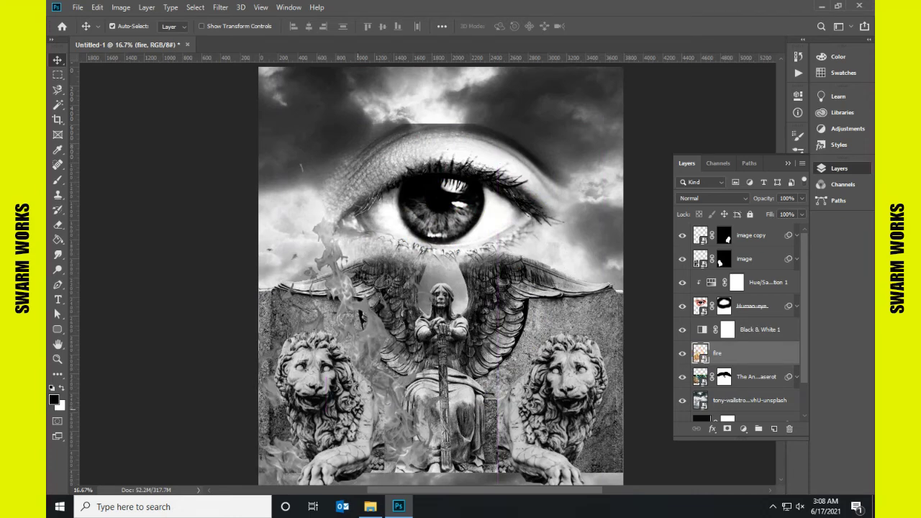
- Adjust the fire layer's Levels shadows, midtones and highlights, then finish with the flames hidden
key("ctrl+l")
left_click_drag(539, 224, 662, 224)
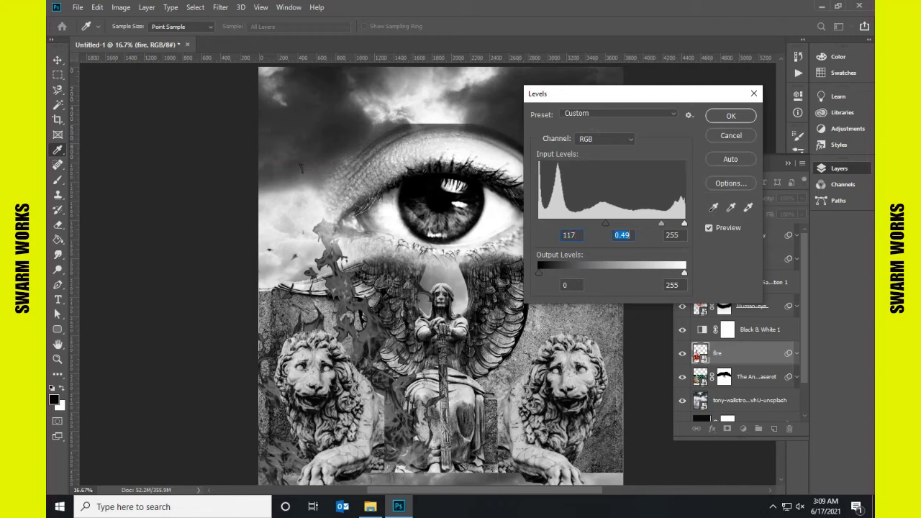
left_click_drag(606, 224, 582, 224)
mouse_move(685, 224)
left_mouse_down()
mouse_move(546, 224)
mouse_move(568, 224)
left_mouse_up()
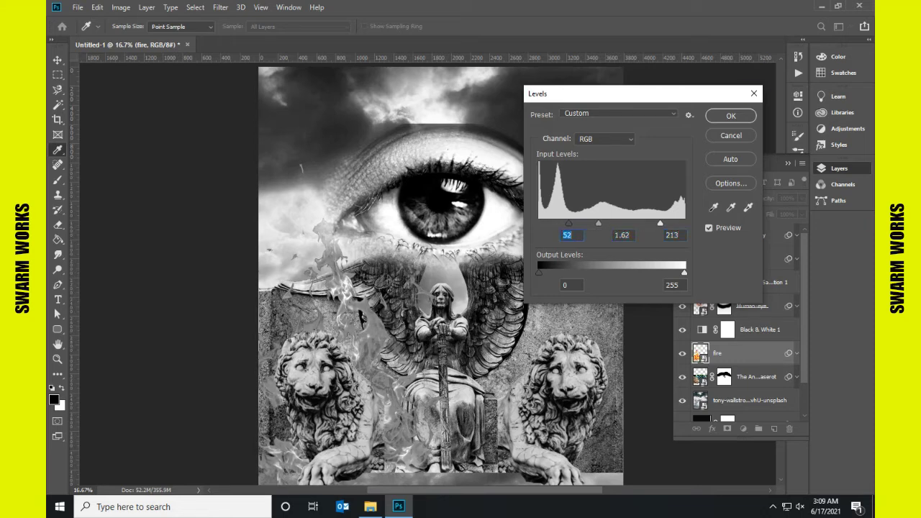
left_click(753, 94)
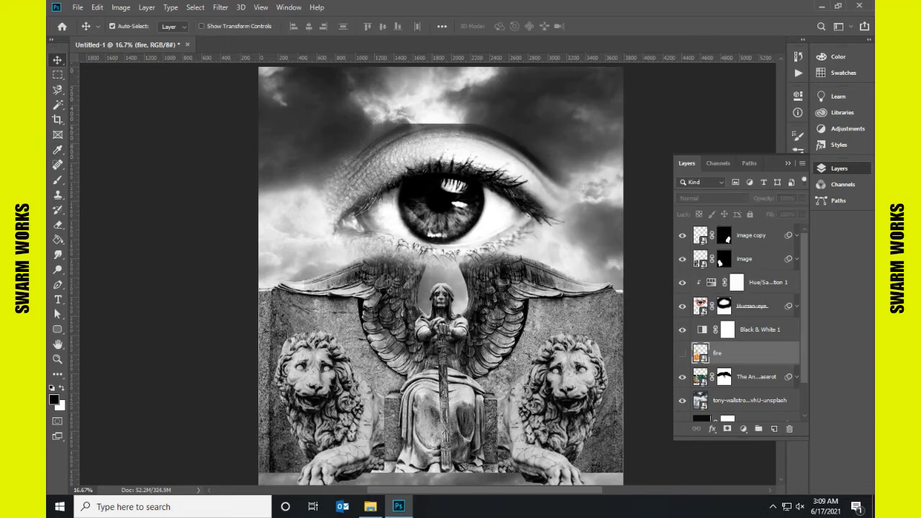
- Delete the fire layer and group all artwork layers into a group named 'composition'
left_click(790, 429)
key("Return")
key("alt+period")
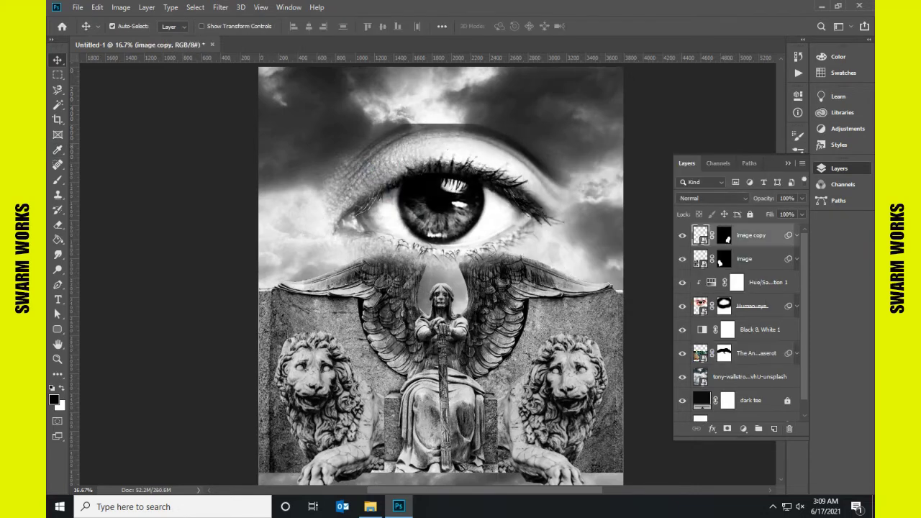
key("ctrl+alt+a")
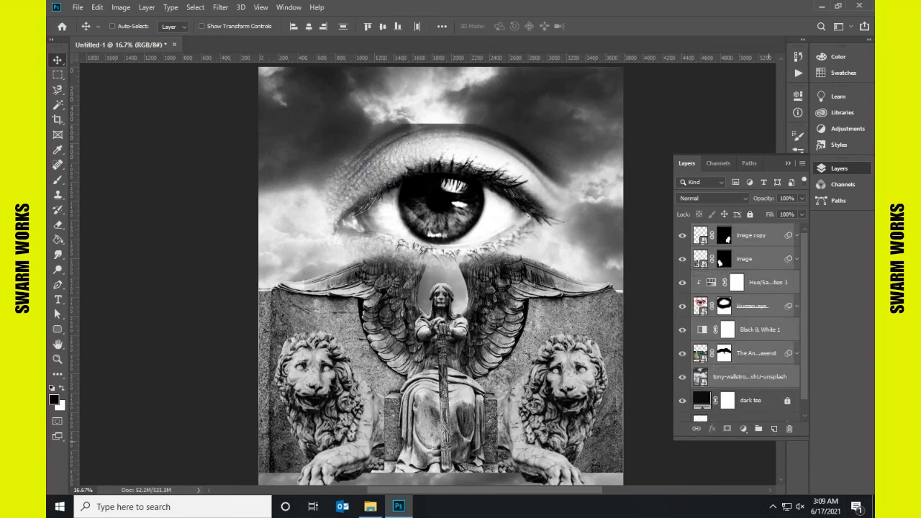
key("ctrl+g")
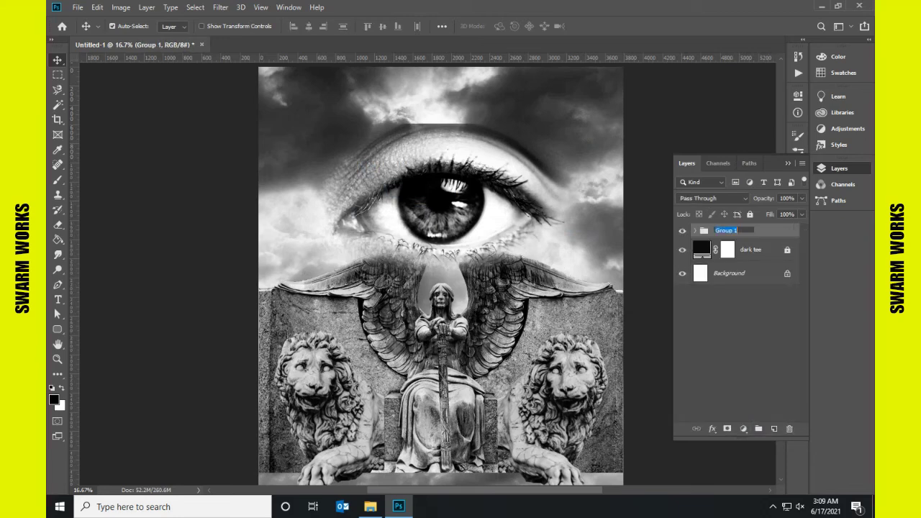
type("composition")
key("Return")
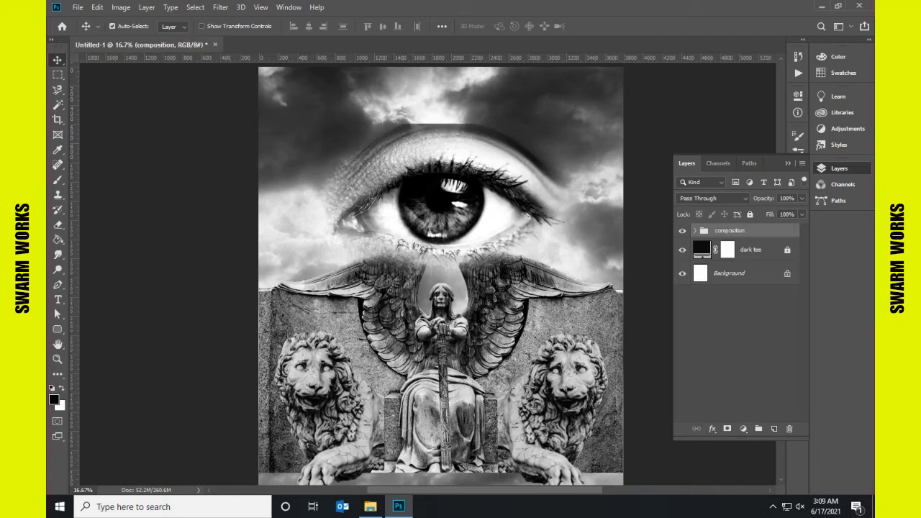
- Apply Levels 47 / 0.44 / 240 to the cloudy sky photo layer
left_click(694, 230)
left_click(699, 392)
key("ctrl+l")
left_click_drag(539, 224, 545, 224)
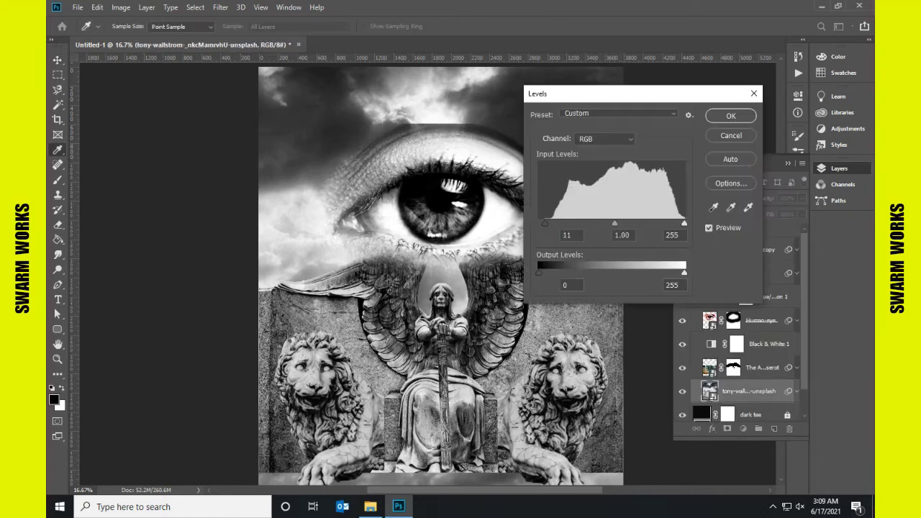
type("47")
key("Tab")
type("0.34")
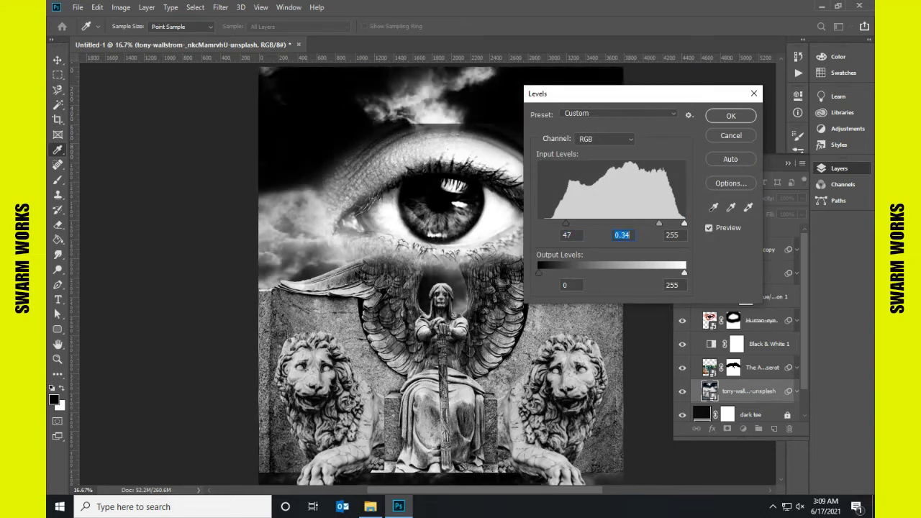
key("shift+Up")
left_click_drag(684, 224, 675, 224)
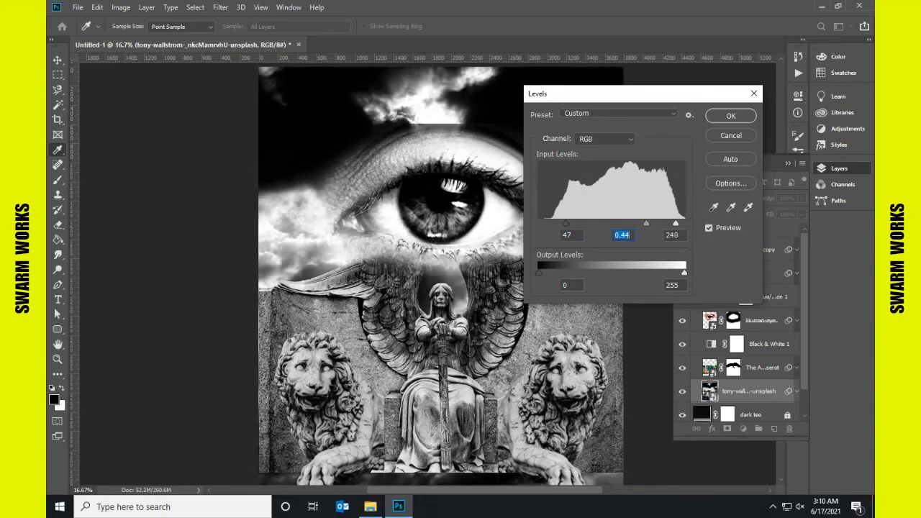
key("Tab")
key("Return")
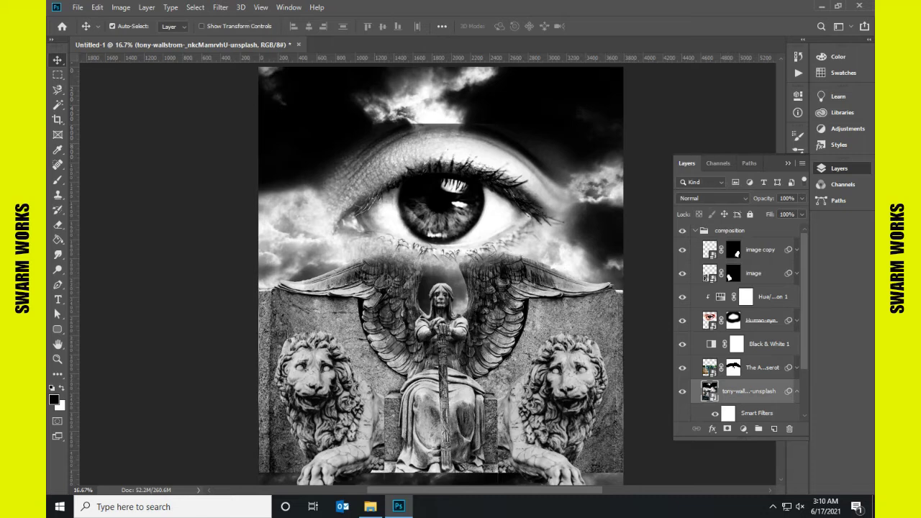
- Move the eye layer below the statue layer and collapse the composition group
left_click_drag(761, 320, 761, 376)
key("F7")
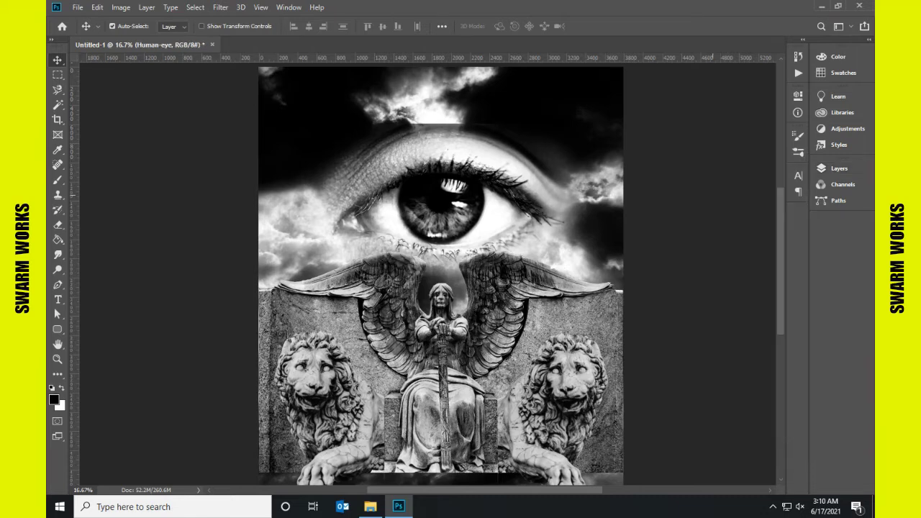
key("ctrl+minus")
key("F7")
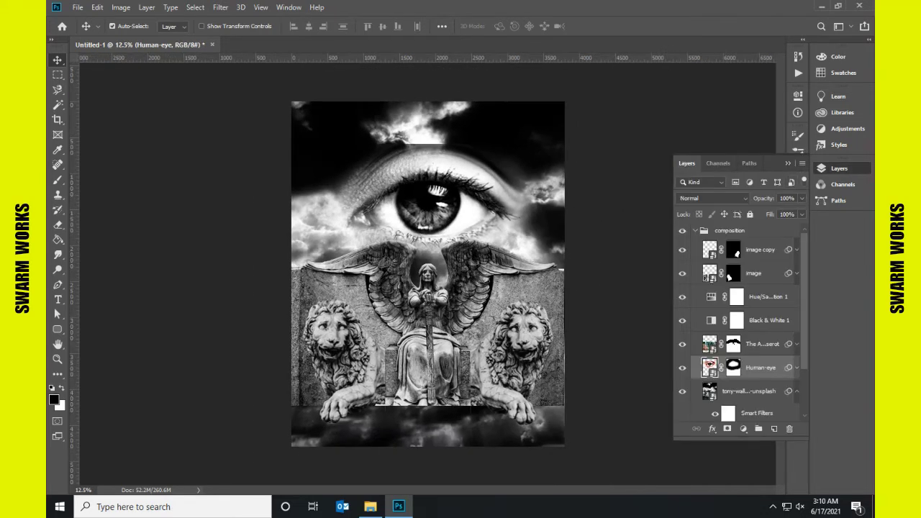
left_click(695, 230)
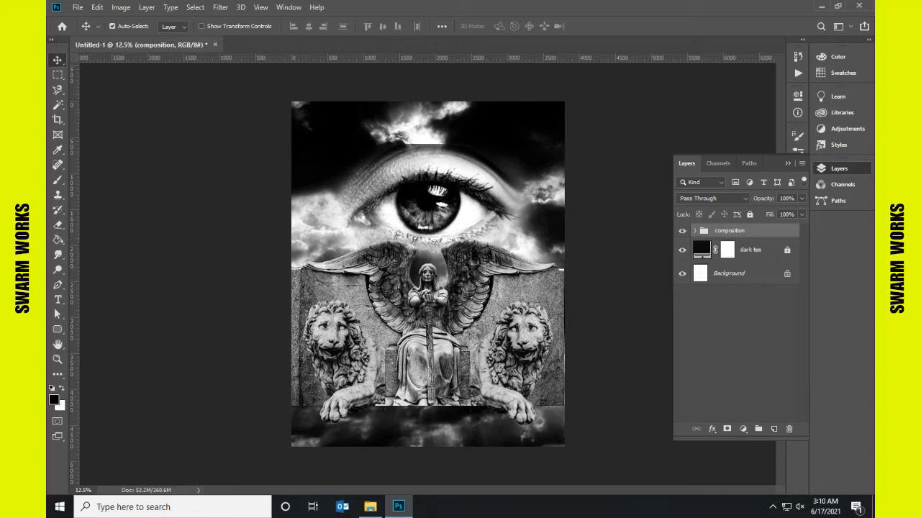
- Stamp all visible layers into a new layer named 'unprocessed'
key("ctrl+shift+alt+e")
key("alt+i")
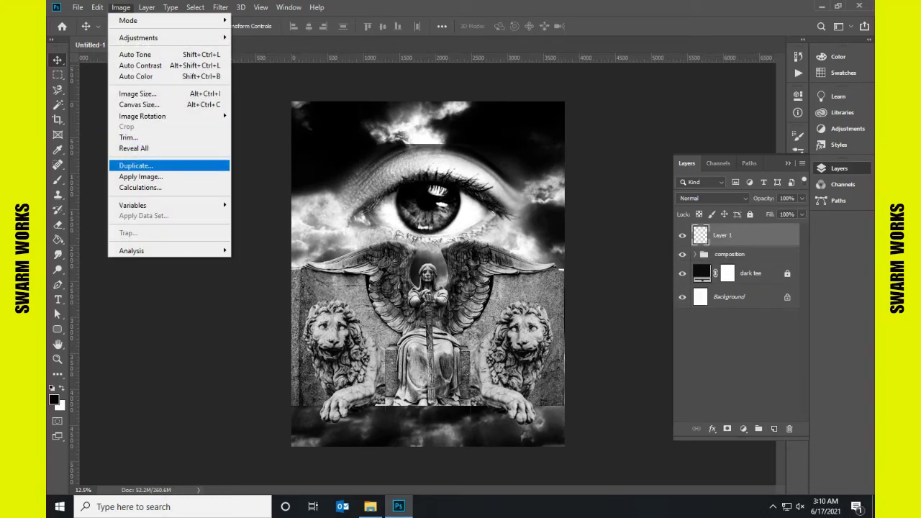
key("Return")
key("Return")
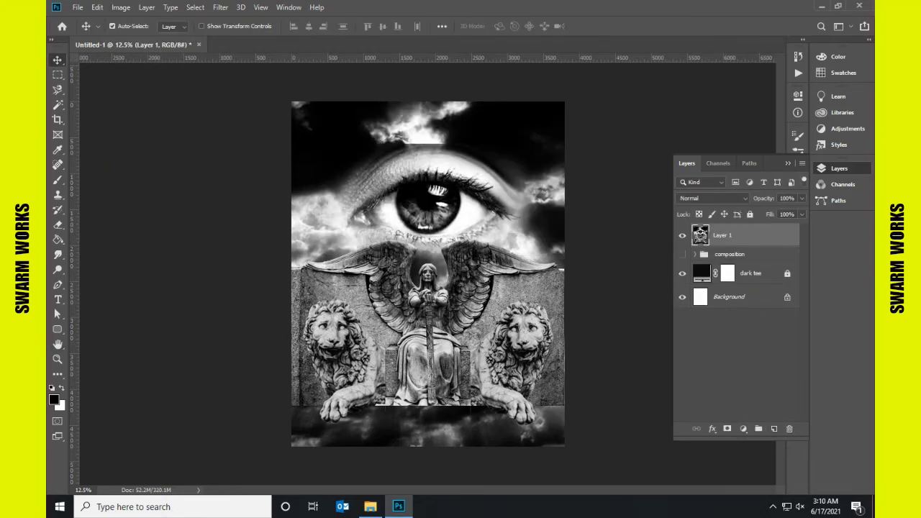
double_click(723, 235)
type("unprocess")
type("ed")
key("Return")
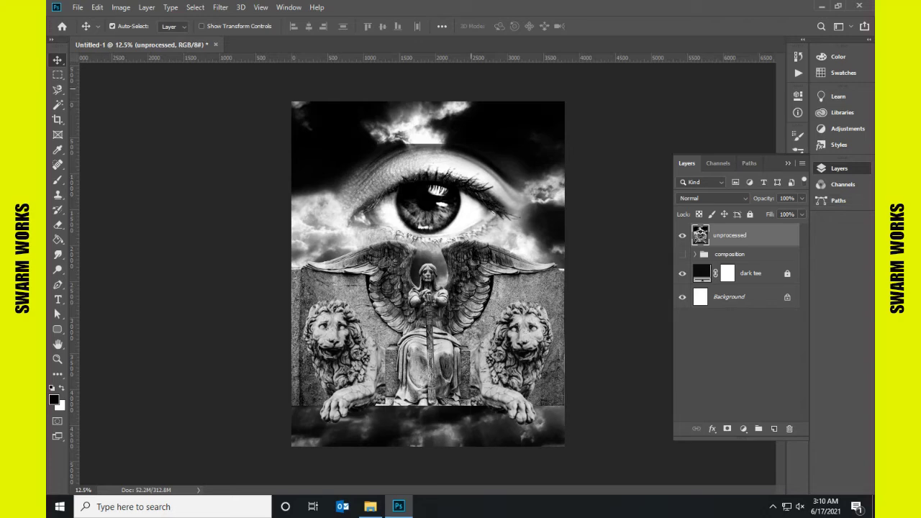
- Convert 'unprocessed' to a smart object and apply a 2.0 px Gaussian Blur
left_click(195, 7)
mouse_move(167, 226)
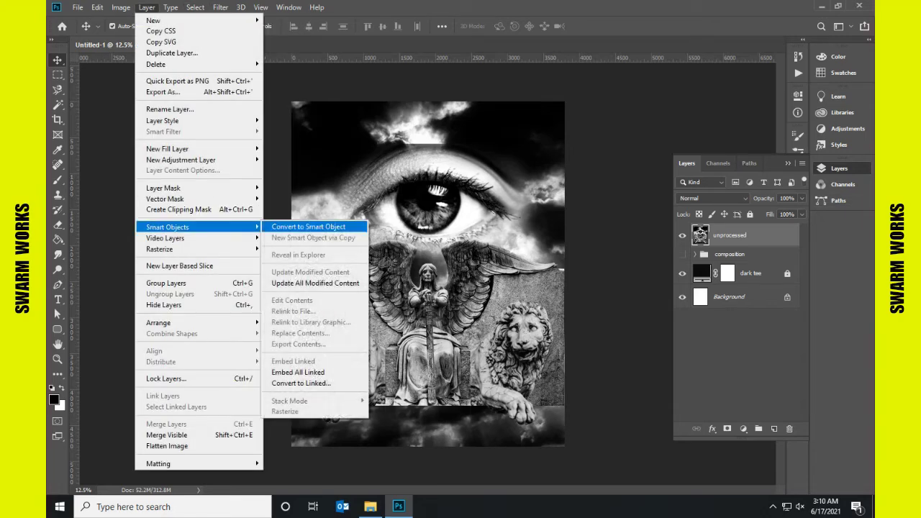
left_click(309, 227)
left_click(220, 7)
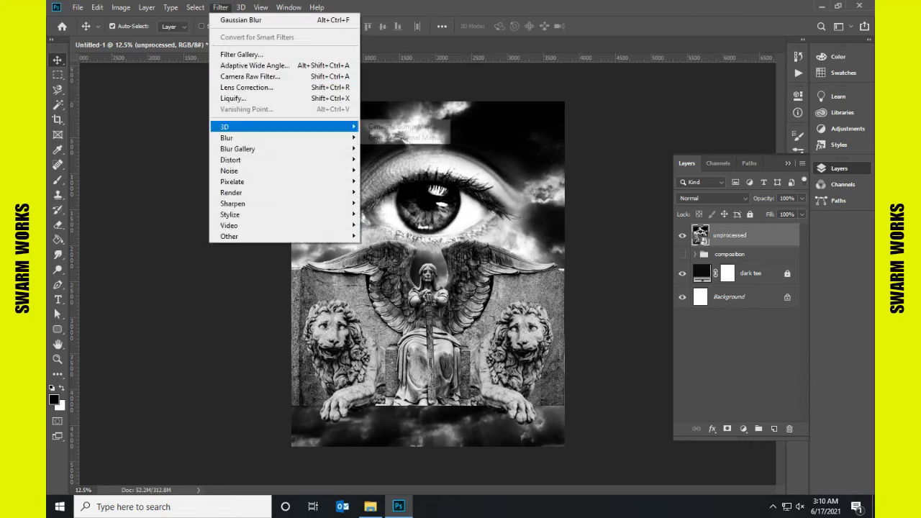
left_click(391, 181)
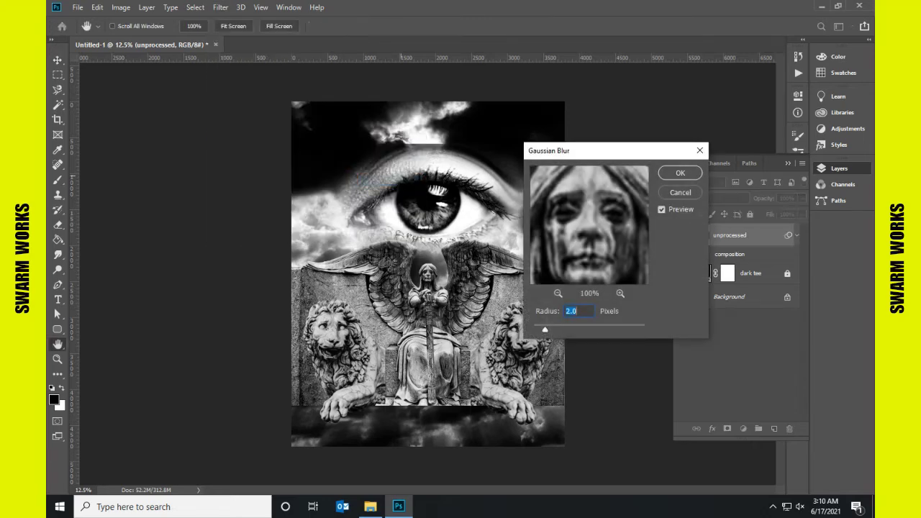
left_click(680, 172)
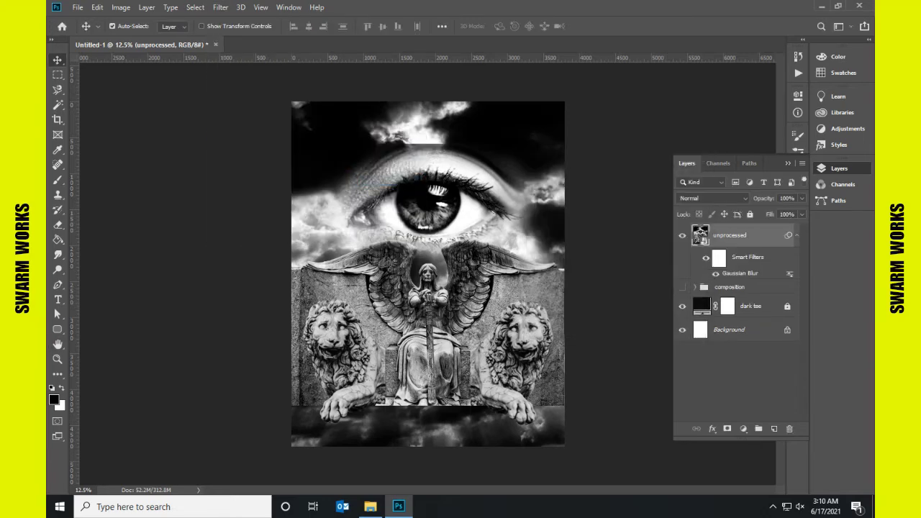
left_click(797, 235)
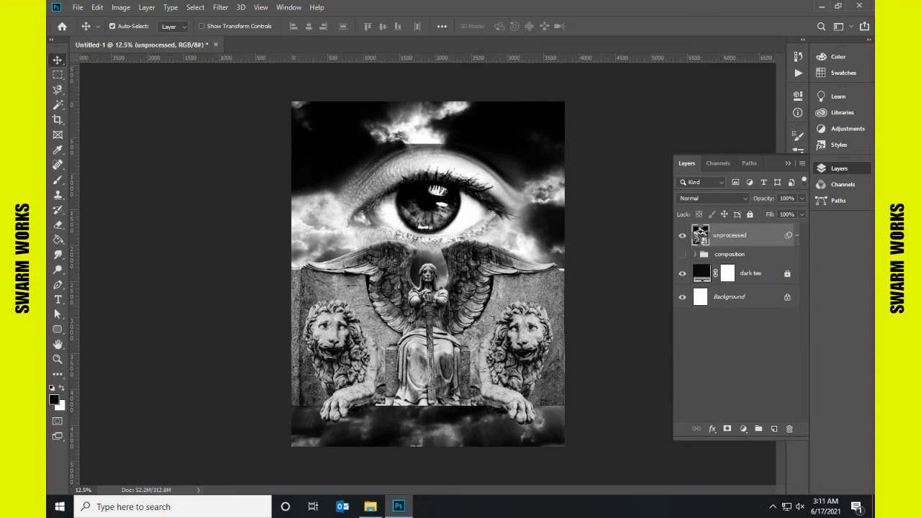
left_click(743, 428)
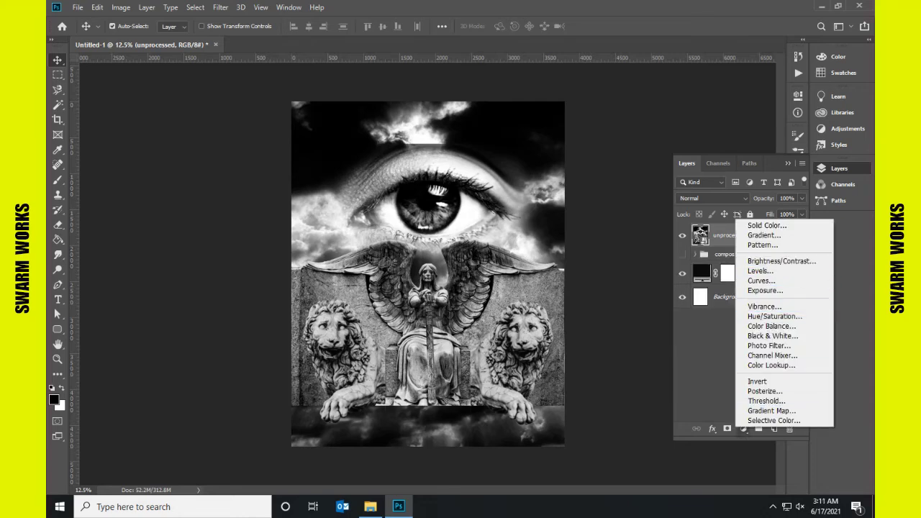
- Add a grey texture Pattern Fill layer blended in Overlay mode
left_click(763, 244)
left_click(527, 231)
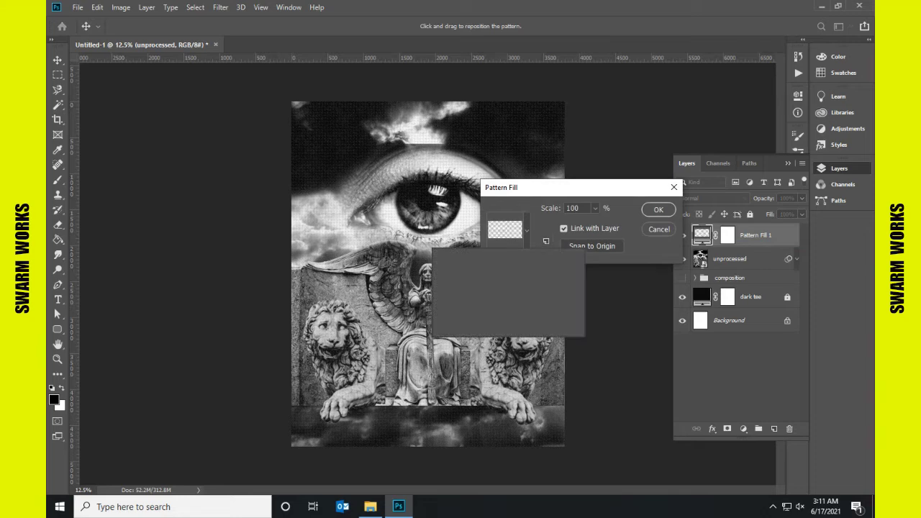
left_click(467, 303)
left_click(658, 209)
left_click(712, 198)
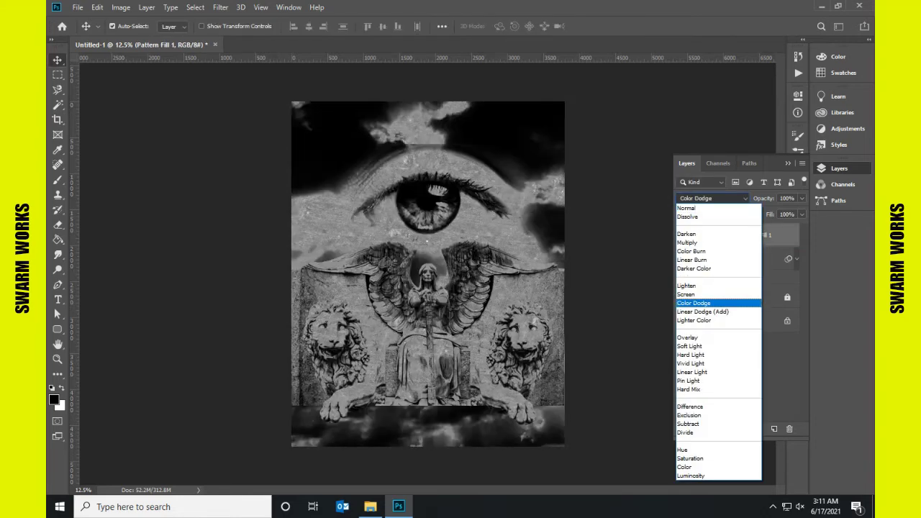
left_click(709, 303)
- Add a second Pattern Fill layer and bring up its pattern choices
left_click(743, 428)
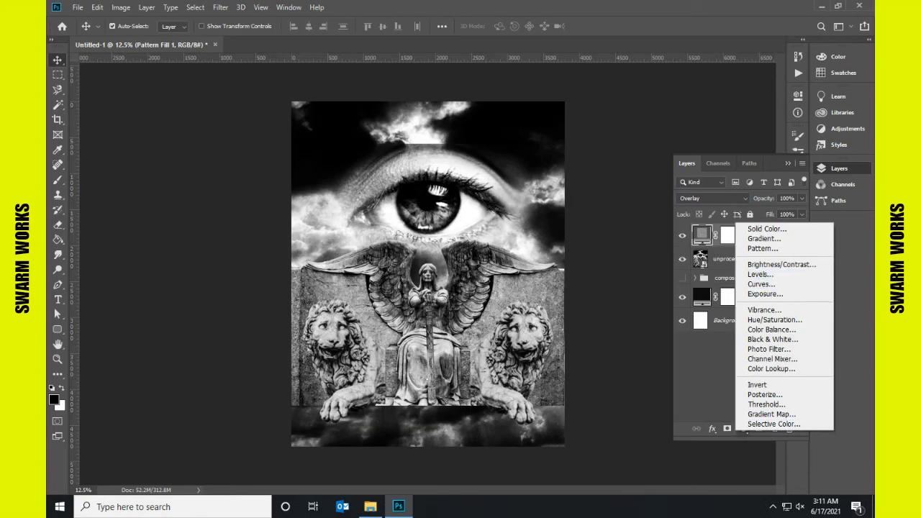
left_click(763, 248)
left_click(526, 230)
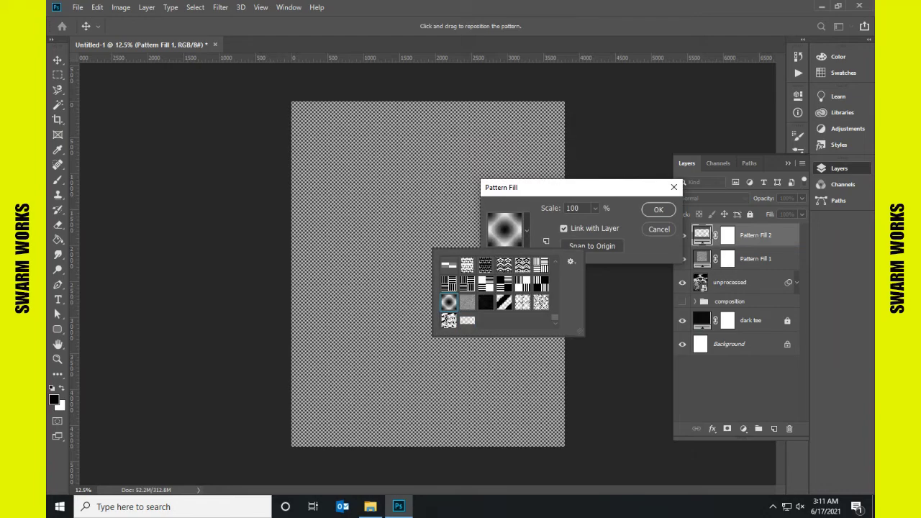
- Set Pattern Fill 2 to 35% scale and Hard Mix blending
key("Escape")
type("35")
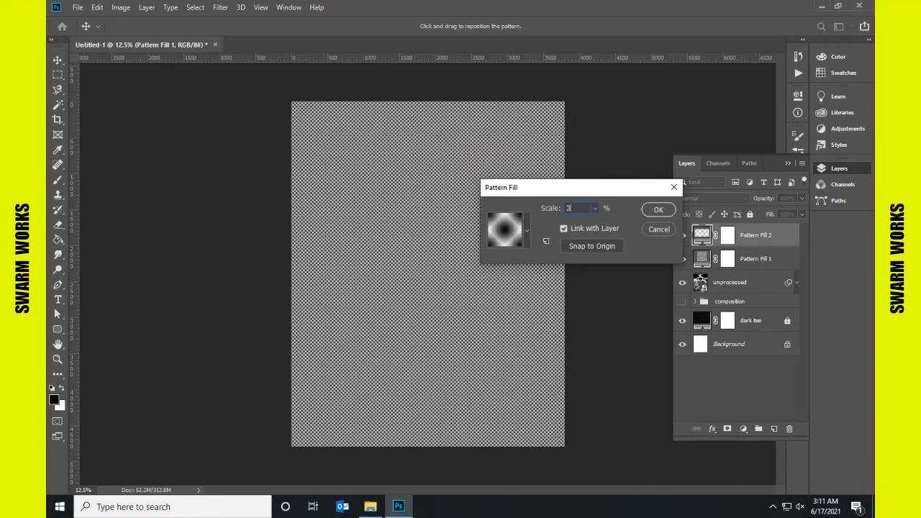
left_click(658, 209)
left_click(713, 198)
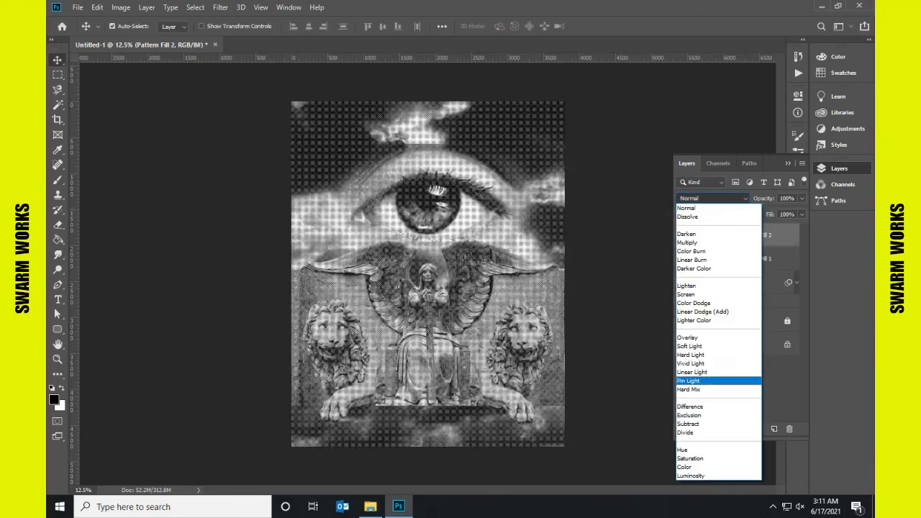
key("Return")
key("ctrl+plus")
key("ctrl+plus")
key("ctrl+plus")
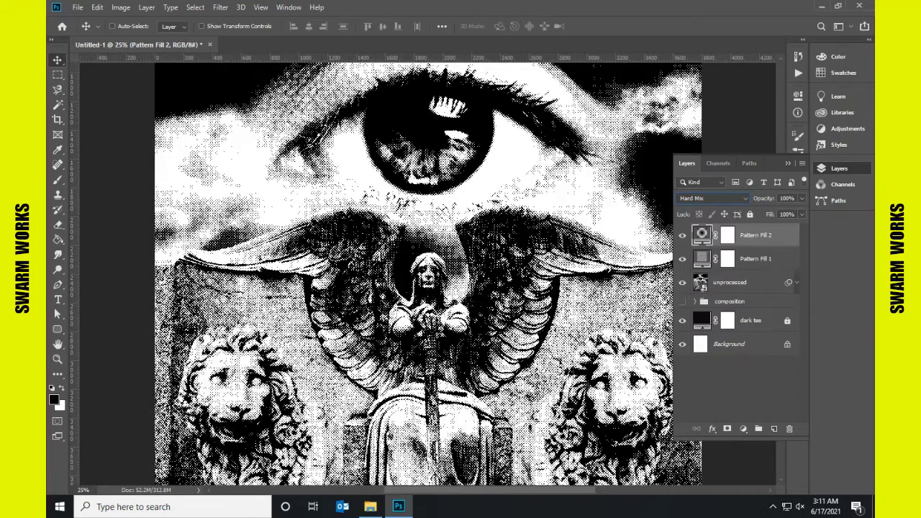
- Change Pattern Fill 2's scale to 25% and add a third Pattern Fill layer
double_click(701, 234)
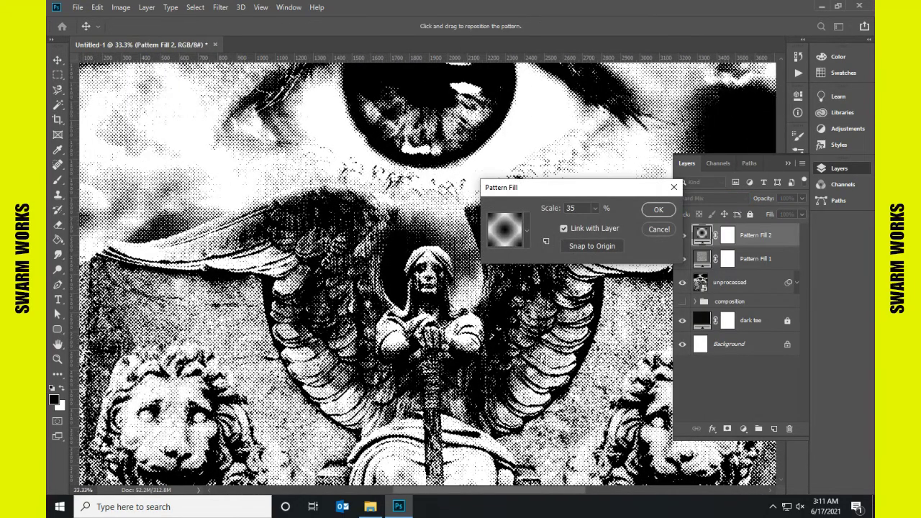
type("25")
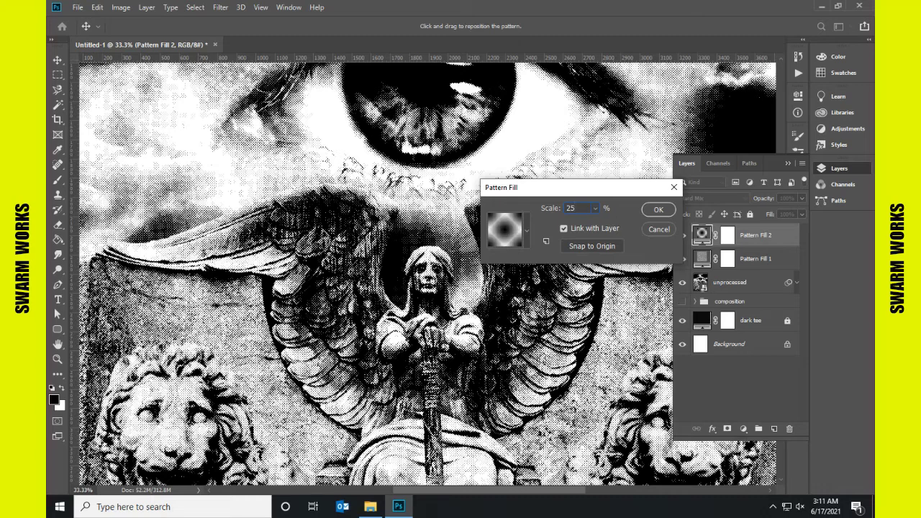
key("Return")
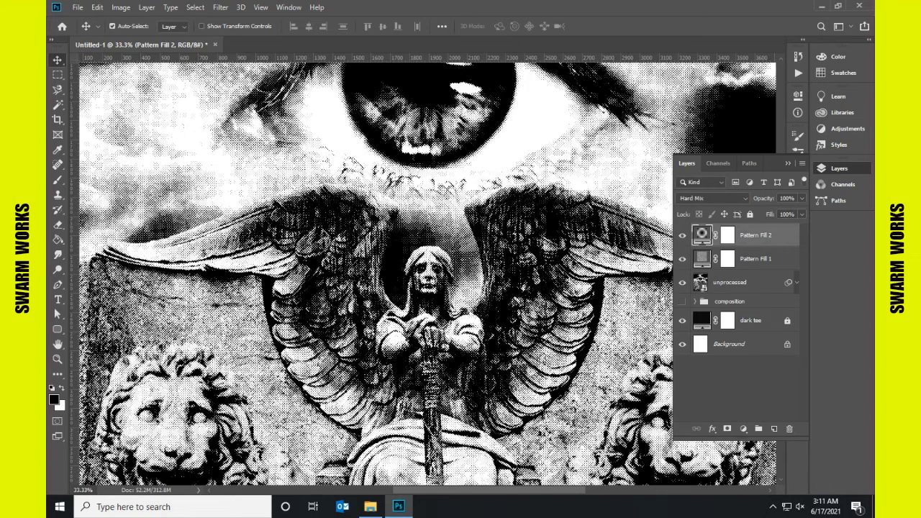
left_click(744, 428)
left_click(756, 249)
- Give Pattern Fill 3 the solid black pattern in Screen blending mode
left_click(527, 230)
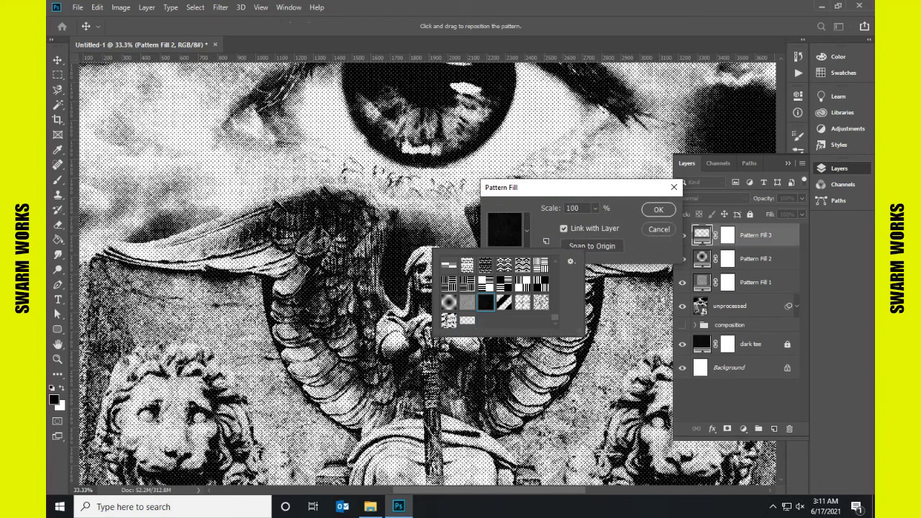
double_click(486, 302)
left_click(658, 209)
left_click(713, 198)
left_click(720, 303)
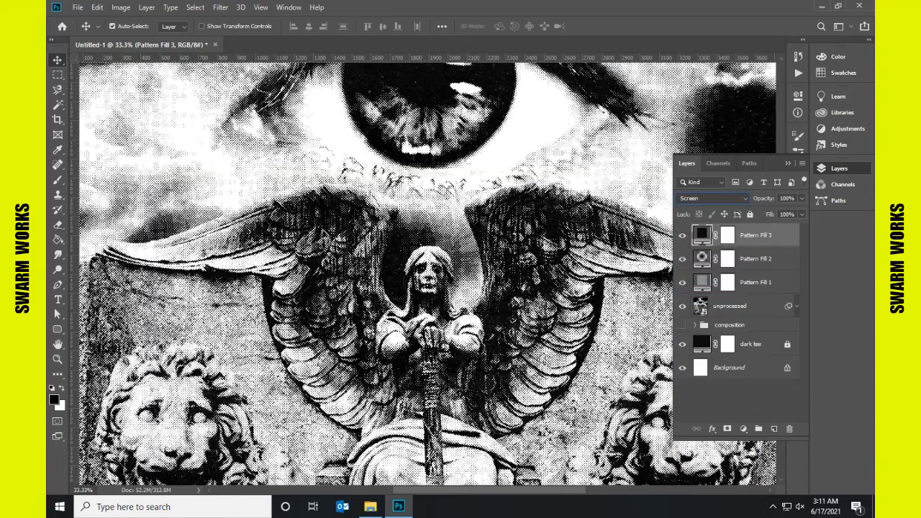
- Set Pattern Fill 2 to 30% scale and 75% fill, then view the whole poster
key("alt+bracketleft")
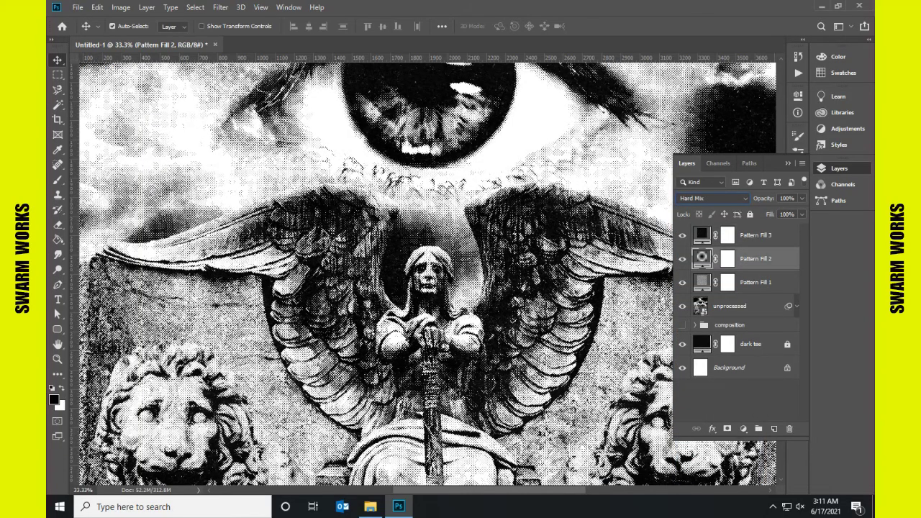
type("80")
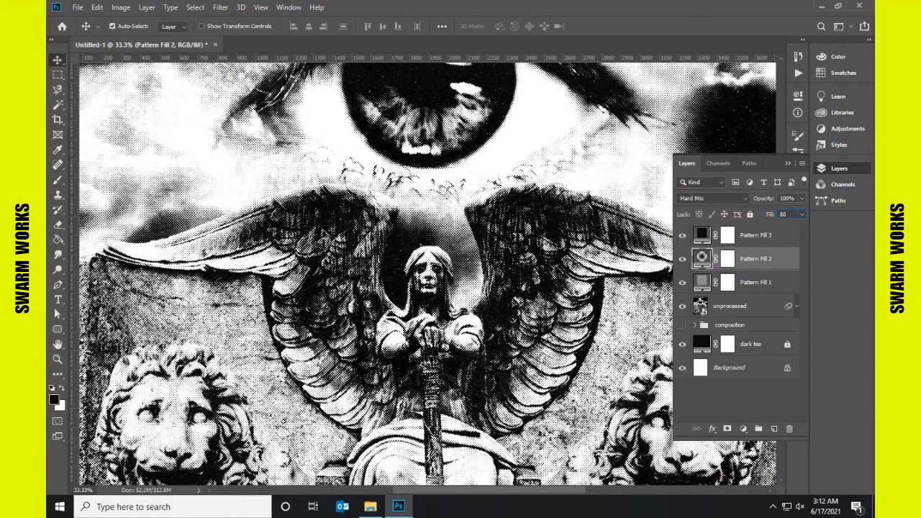
double_click(702, 259)
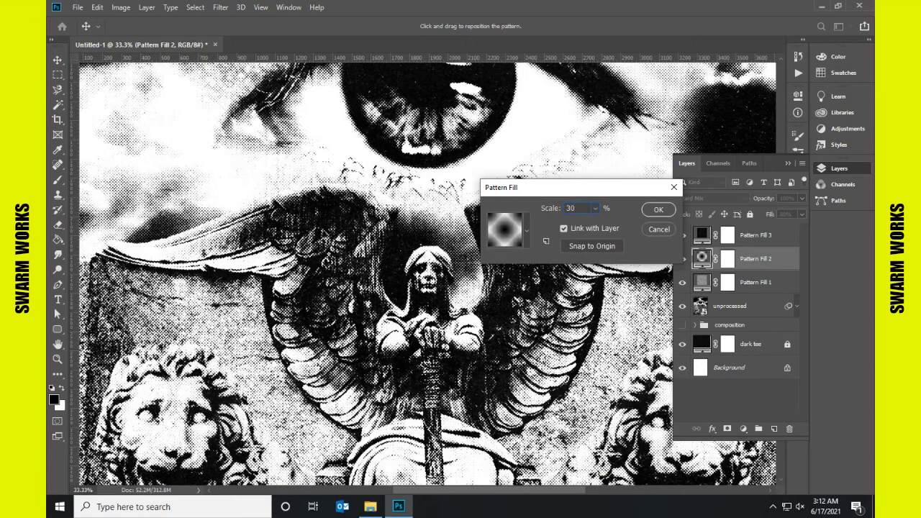
key("Return")
type("75")
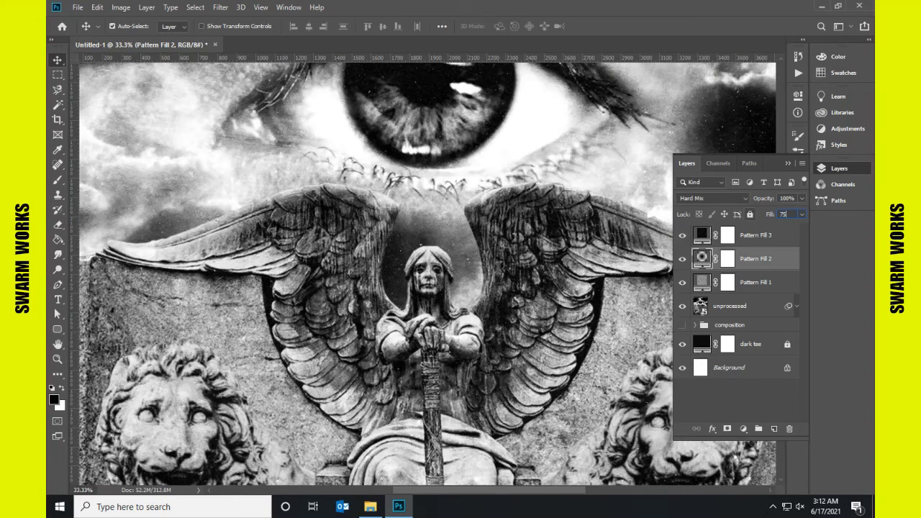
key("Return")
key("alt+bracketright")
key("F7")
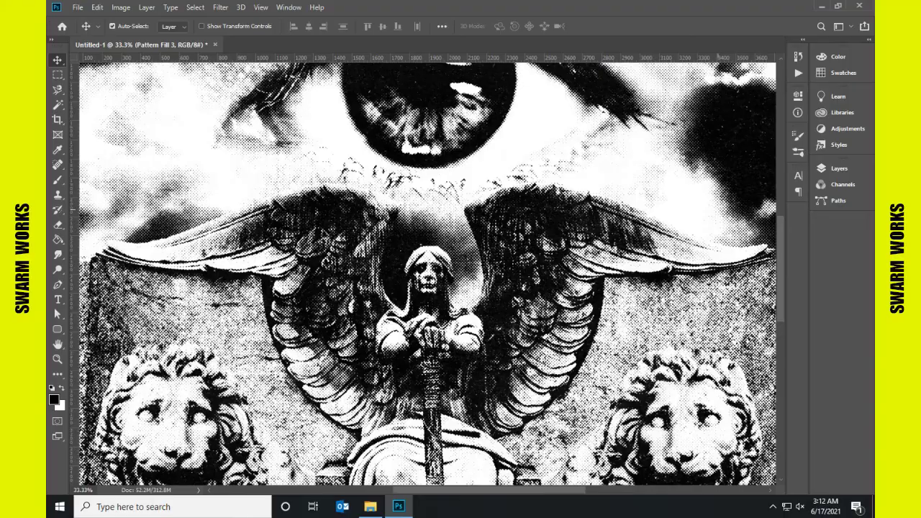
key("ctrl+minus")
key("ctrl+minus")
key("ctrl+plus")
key("ctrl+plus")
key("ctrl+plus")
key("ctrl+minus")
key("ctrl+minus")
key("ctrl+minus")
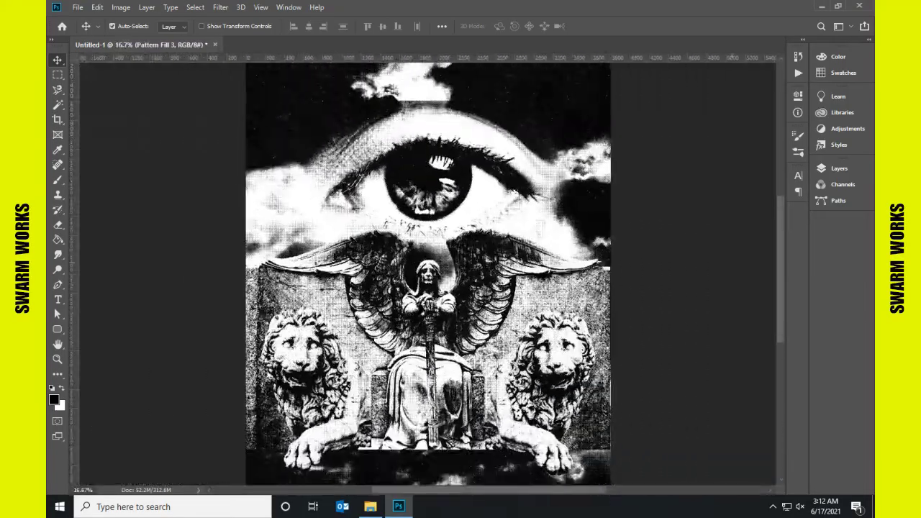
key("F7")
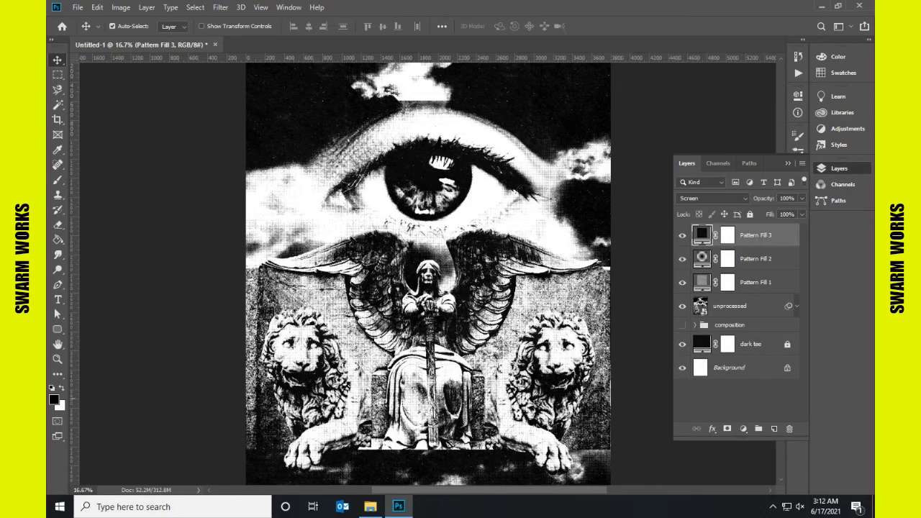
- Stamp a merged copy of all layers into a new top layer named 'processed'
key("ctrl+shift+alt+n")
key("alt+i")
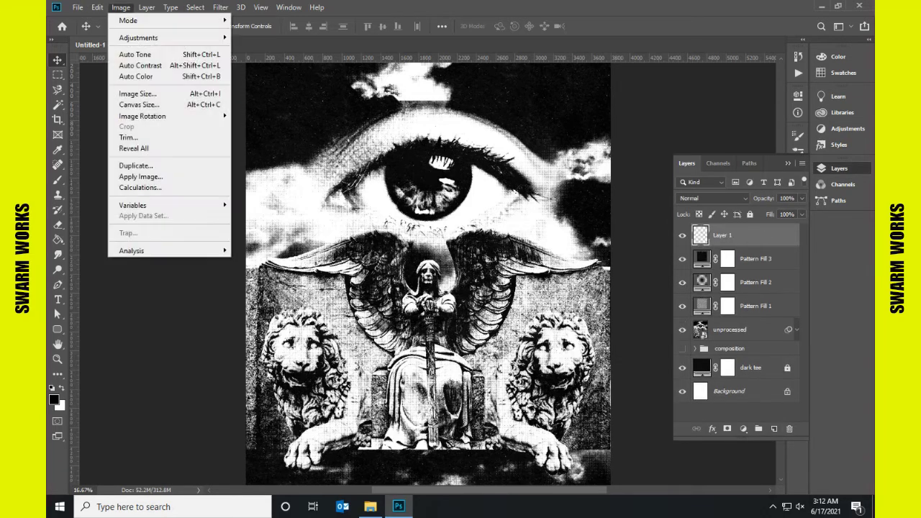
key("y")
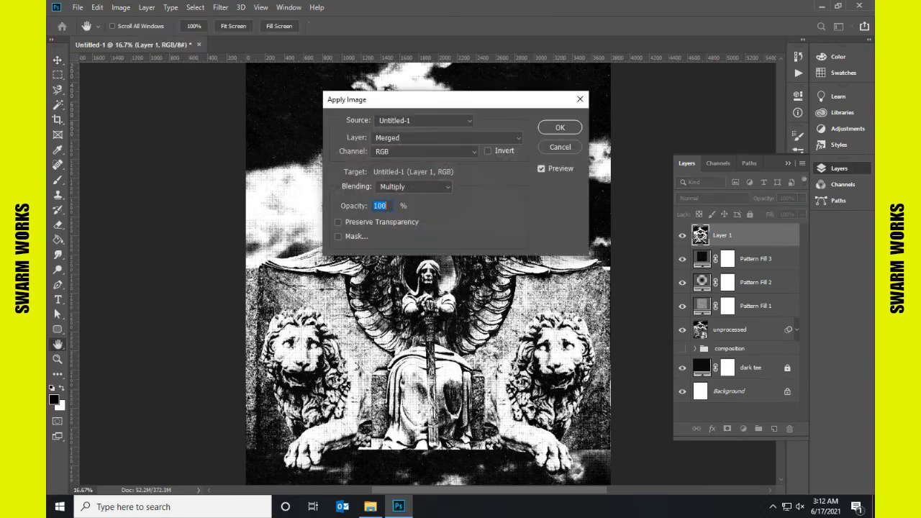
key("Return")
type("processed")
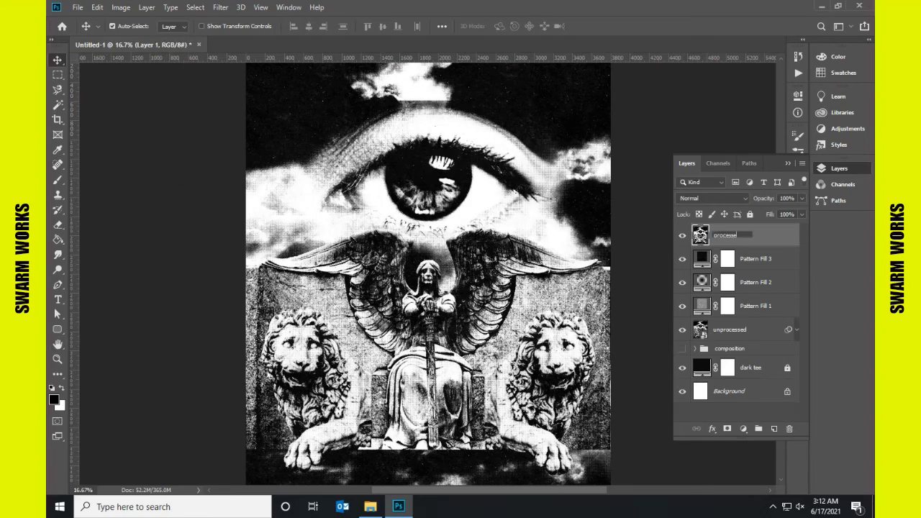
key("Return")
- Group the pattern fill layers into a group named 'halftoning' below 'processed'
left_click(756, 259)
left_click(756, 306, "shift")
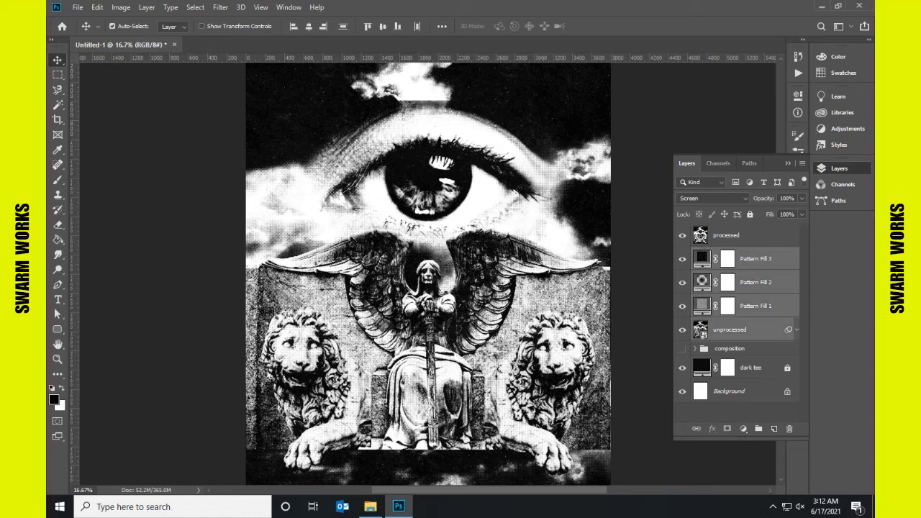
mouse_move(756, 306)
left_mouse_down()
mouse_move(758, 481)
mouse_move(759, 429)
left_mouse_up()
double_click(722, 254)
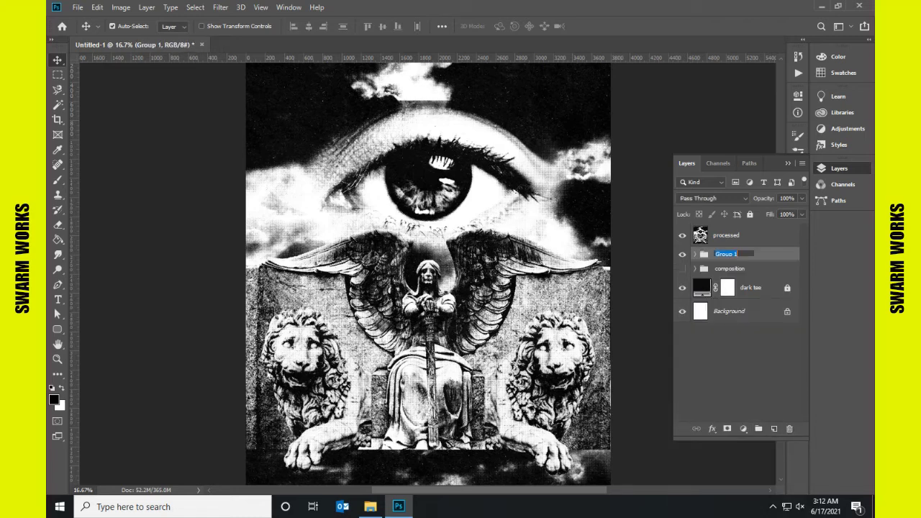
type("halftoning")
key("Return")
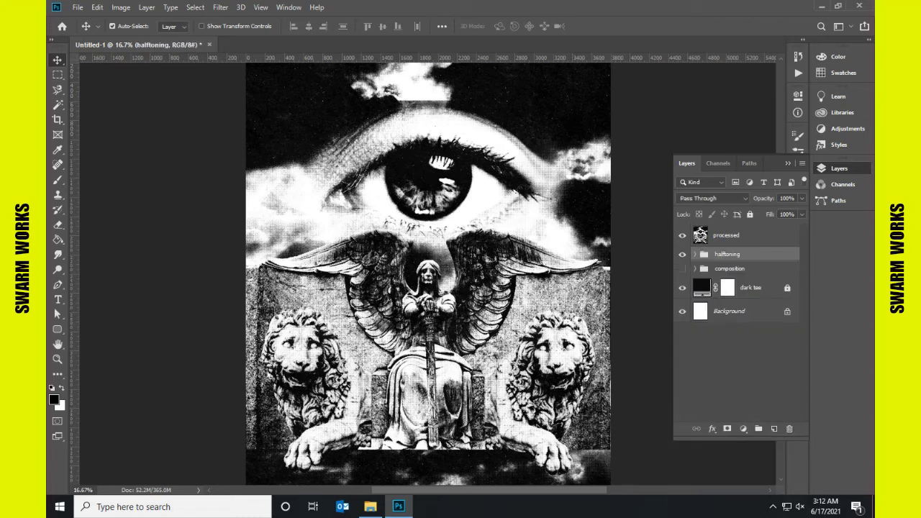
key("alt+bracketright")
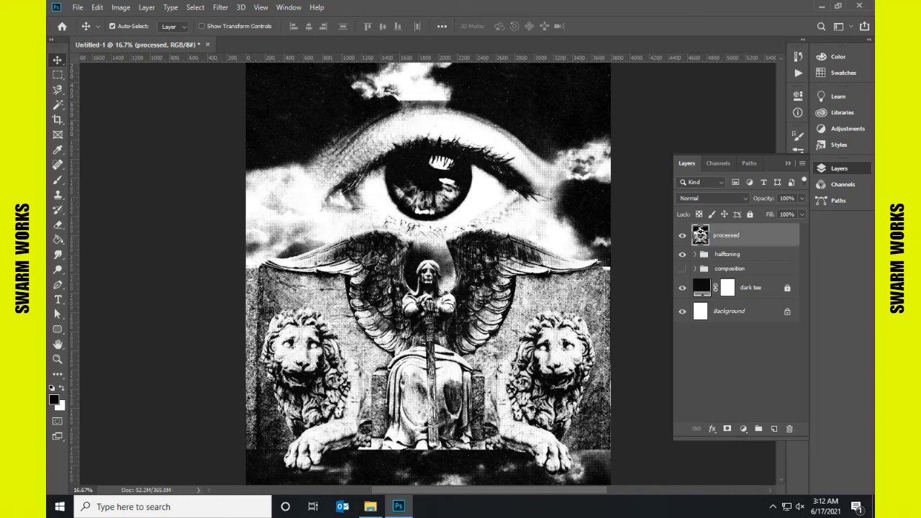
key("ctrl+plus")
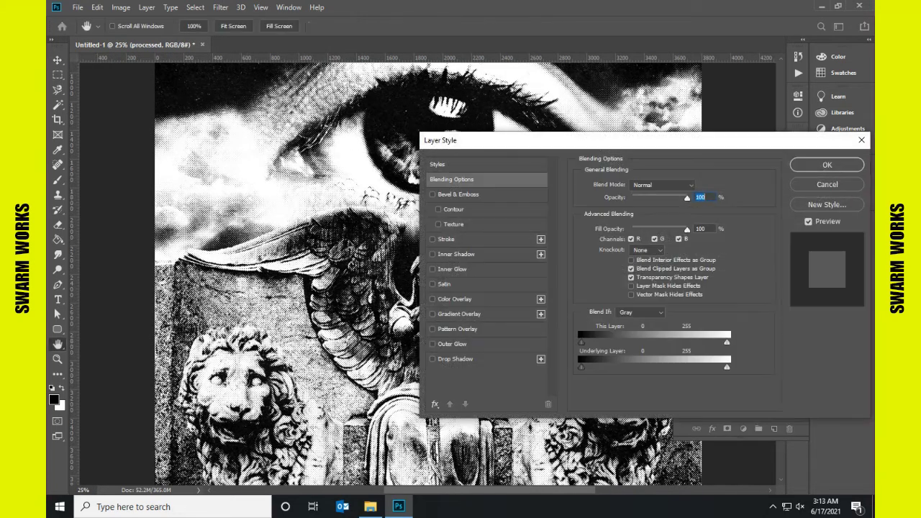
- Unlock the dark tee fill layer and change its colour to cc1a1a red
key("Escape")
key("alt+bracketleft")
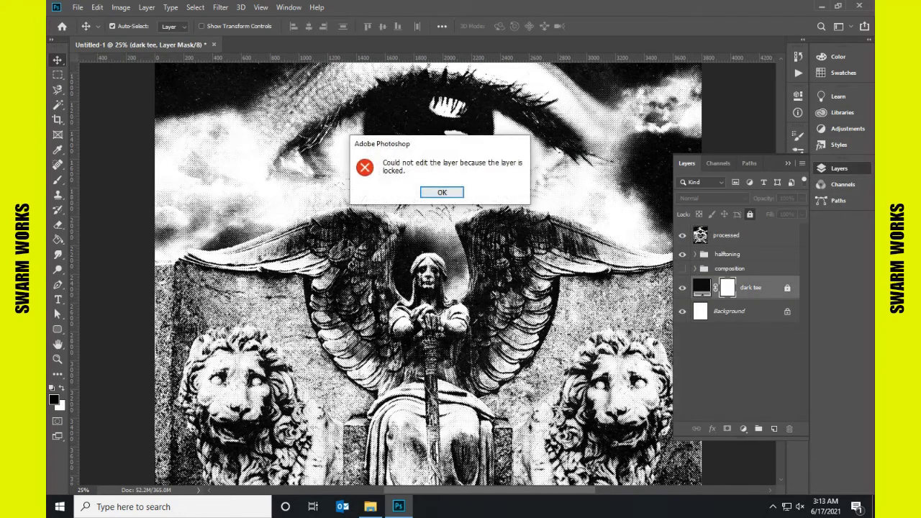
key("Return")
key("ctrl+slash")
double_click(702, 287)
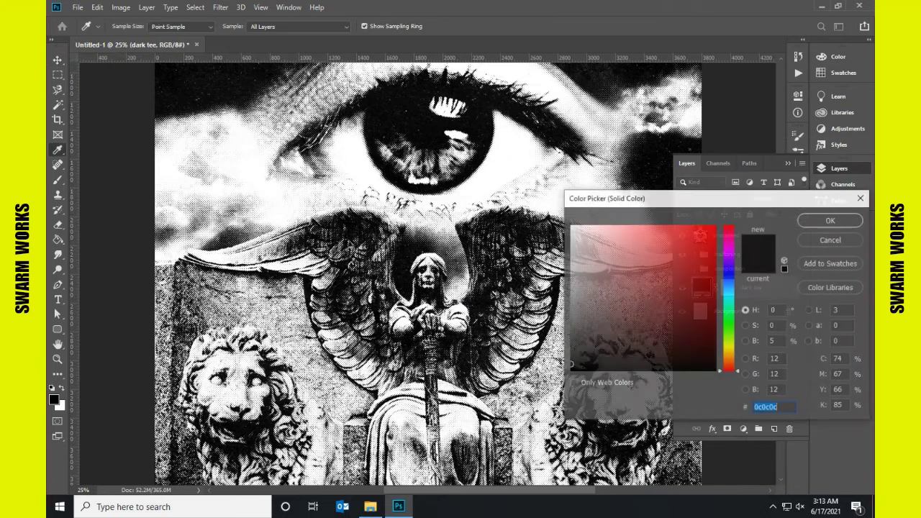
type("cc1a1a")
key("Return")
key("v")
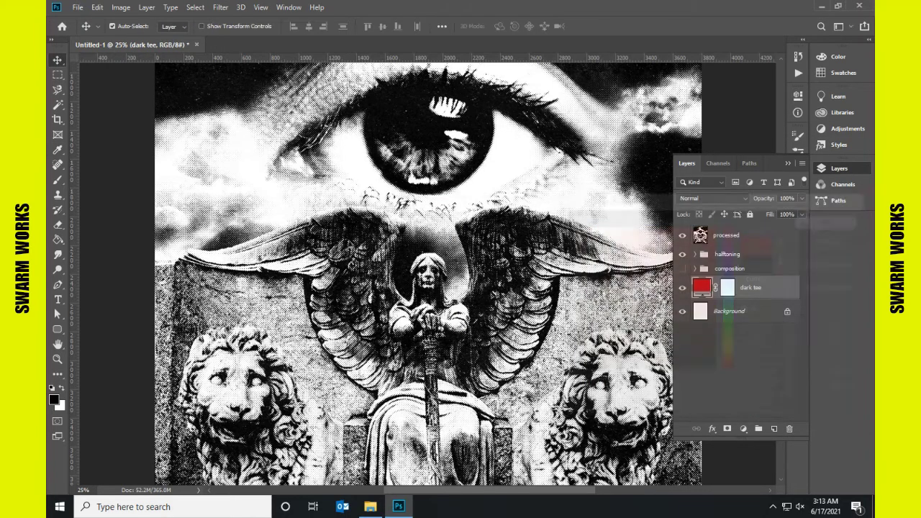
- Split the processed layer's Blend If black slider to 16 to reveal the red
key("alt+period")
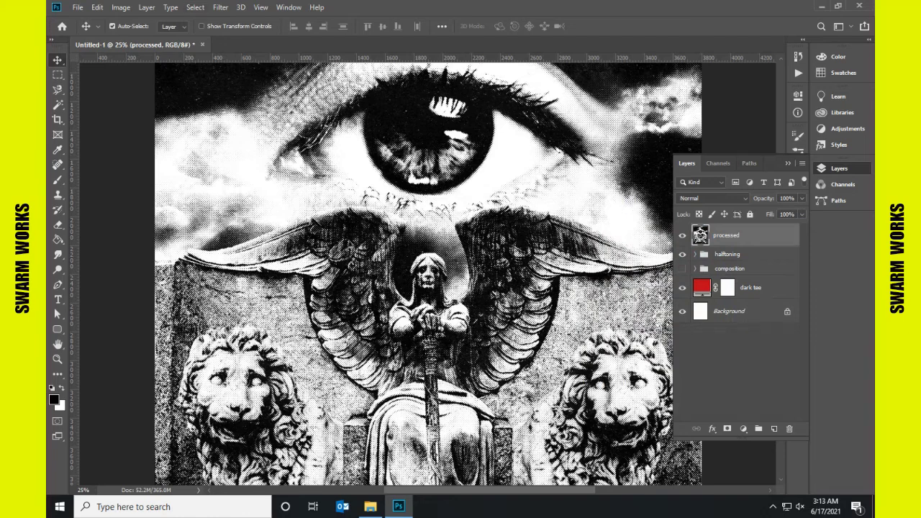
double_click(763, 235)
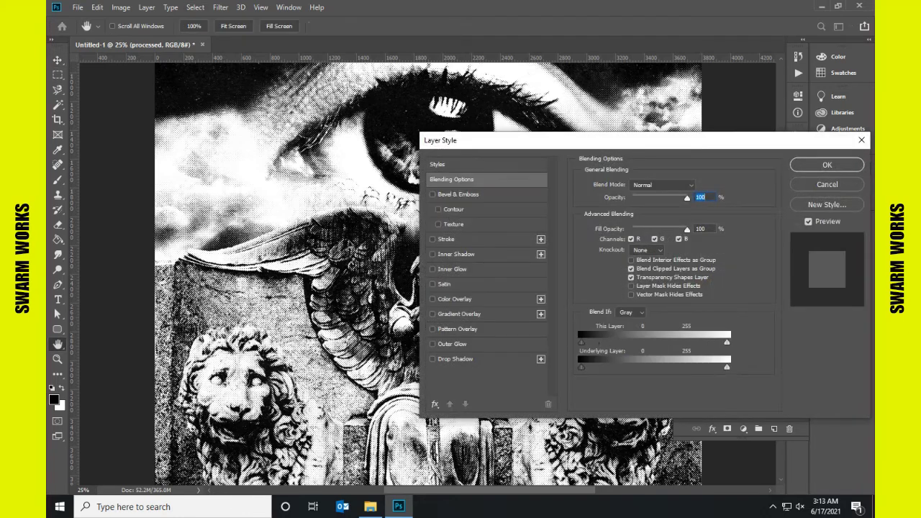
key("Return")
double_click(763, 234)
mouse_move(581, 343)
left_mouse_down()
mouse_move(613, 342)
mouse_move(591, 342)
left_mouse_up()
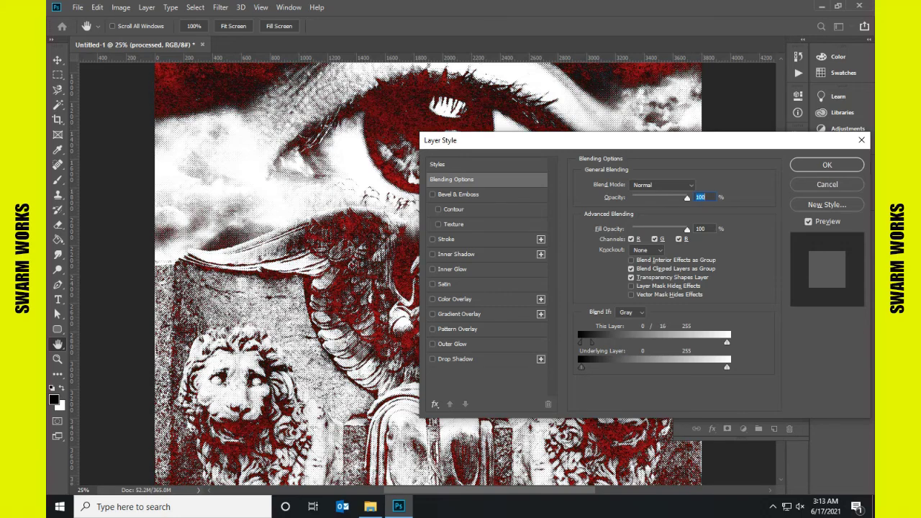
left_click(711, 197)
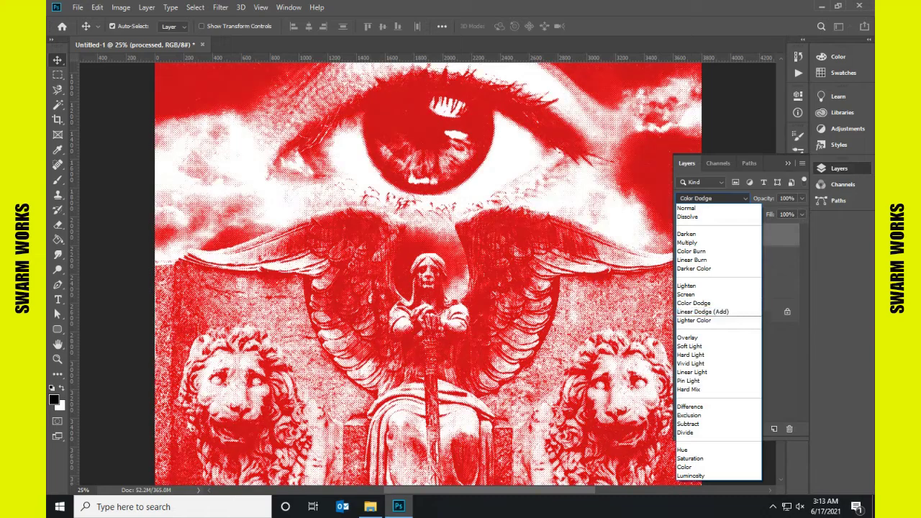
- Switch the processed layer to Screen blending and zoom out to the whole poster
key("Down")
key("Return")
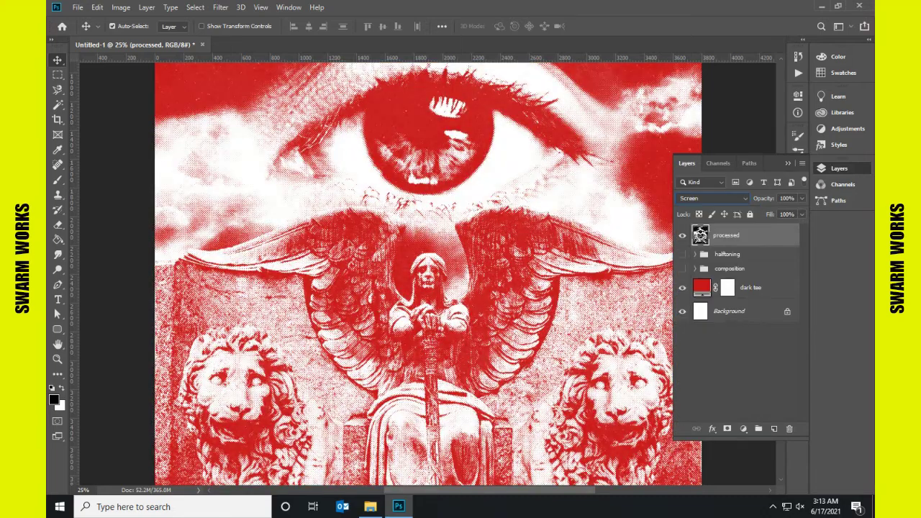
key("ctrl+minus")
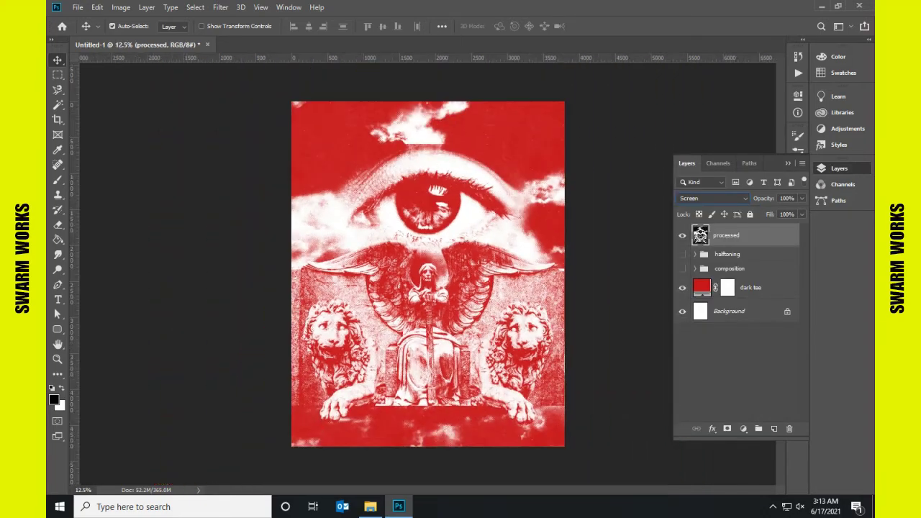
key("ctrl+plus")
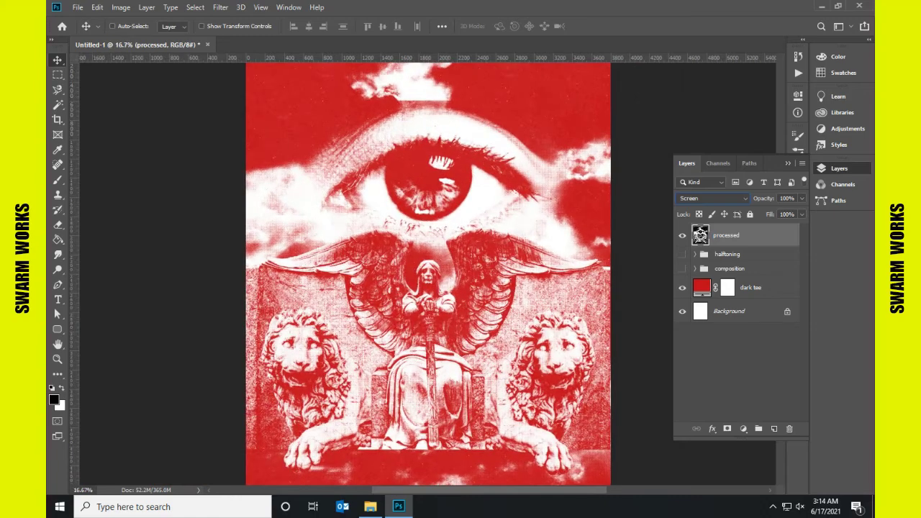
key("ctrl+plus")
key("ctrl+minus")
key("ctrl+minus")
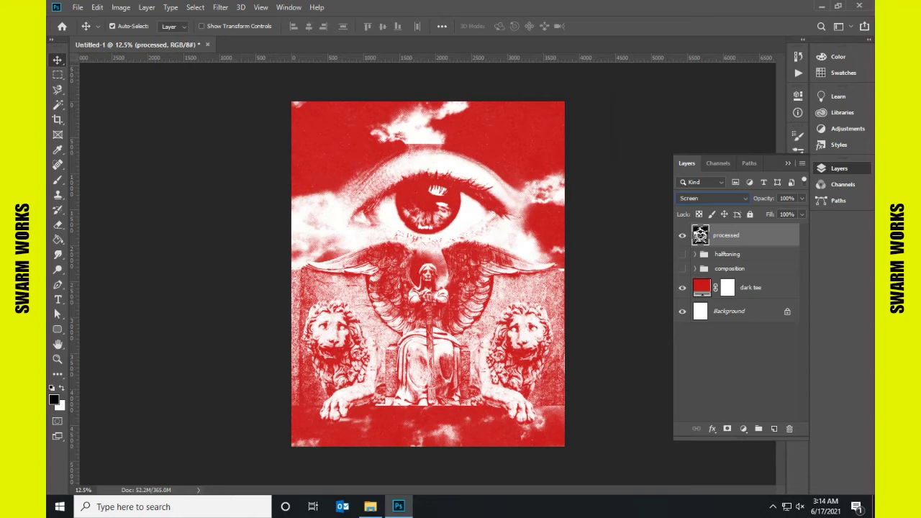
- Change the dark tee fill colour from red to deep navy #0c152e
double_click(702, 287)
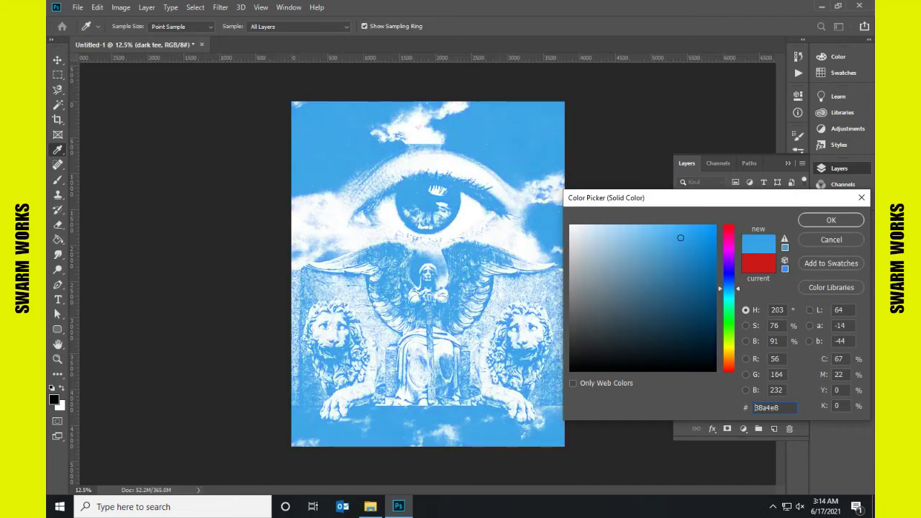
left_click_drag(694, 339, 683, 256)
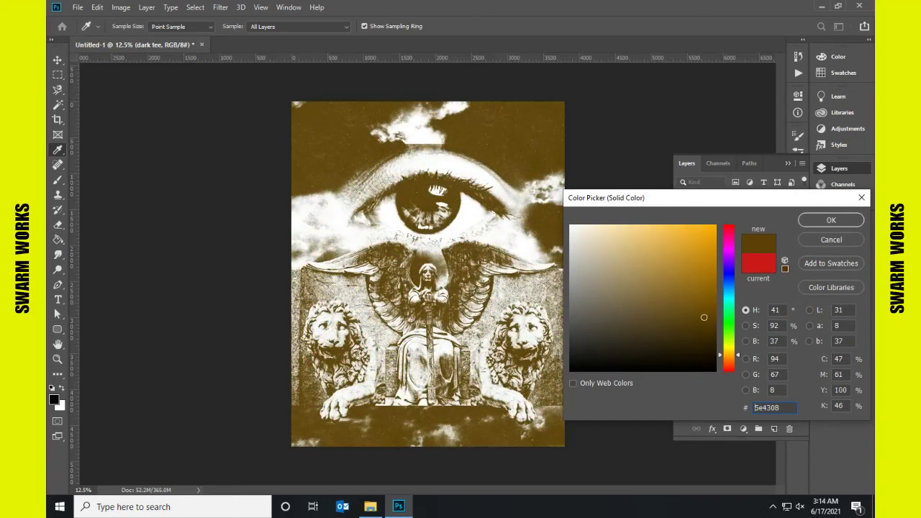
left_click(729, 280)
left_click_drag(678, 343, 627, 334)
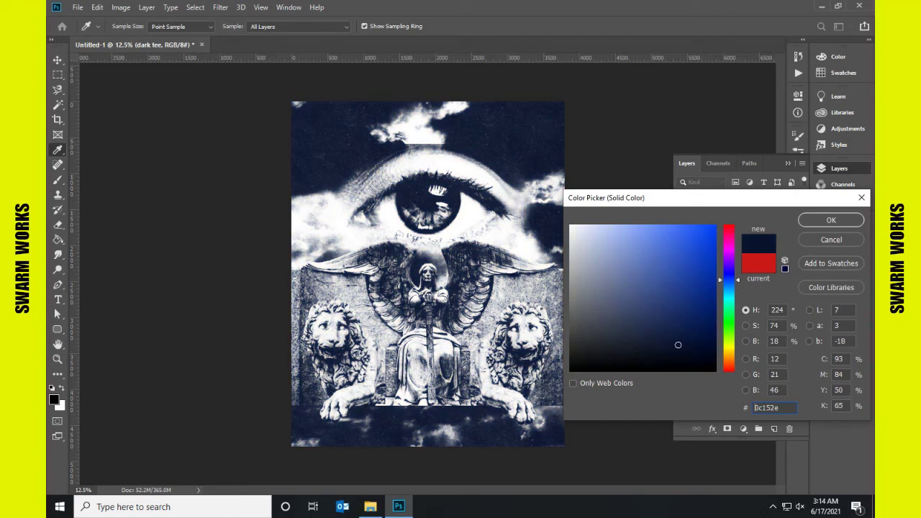
left_click(831, 220)
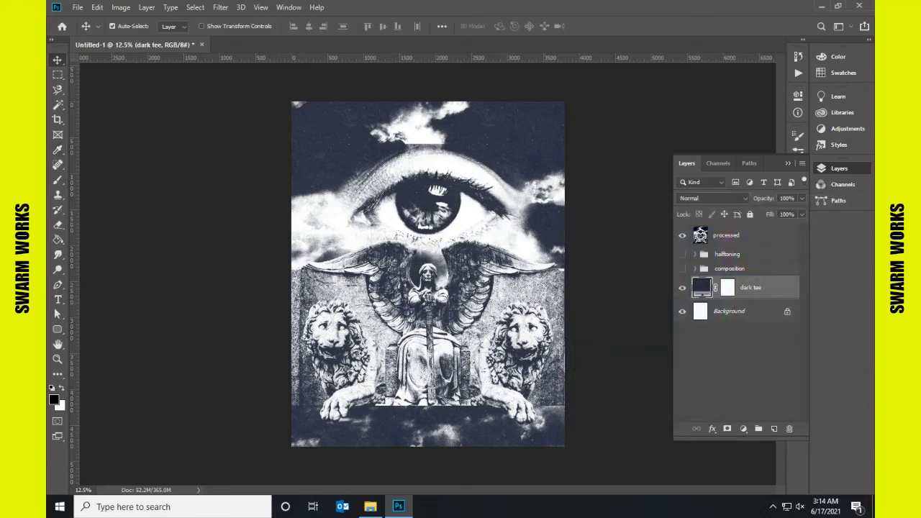
key("ctrl+plus")
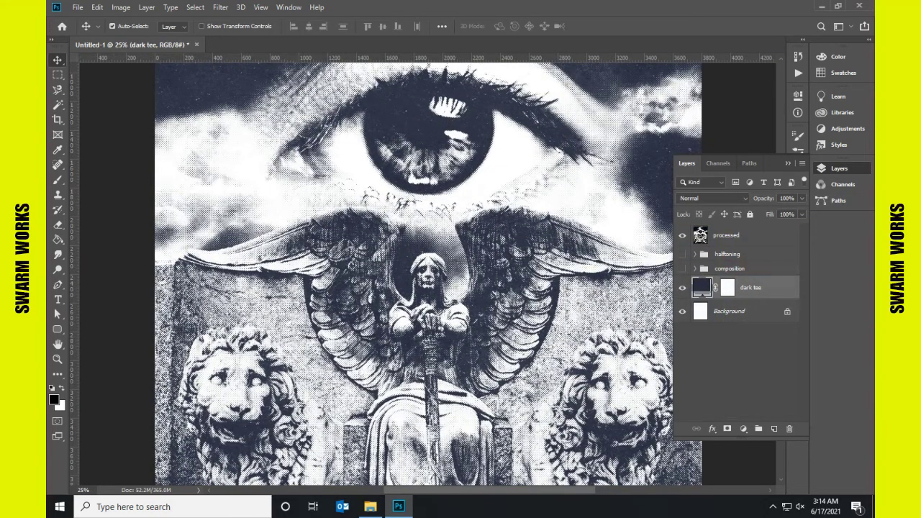
- Set the processed layer's blend mode to Multiply
left_click(727, 235)
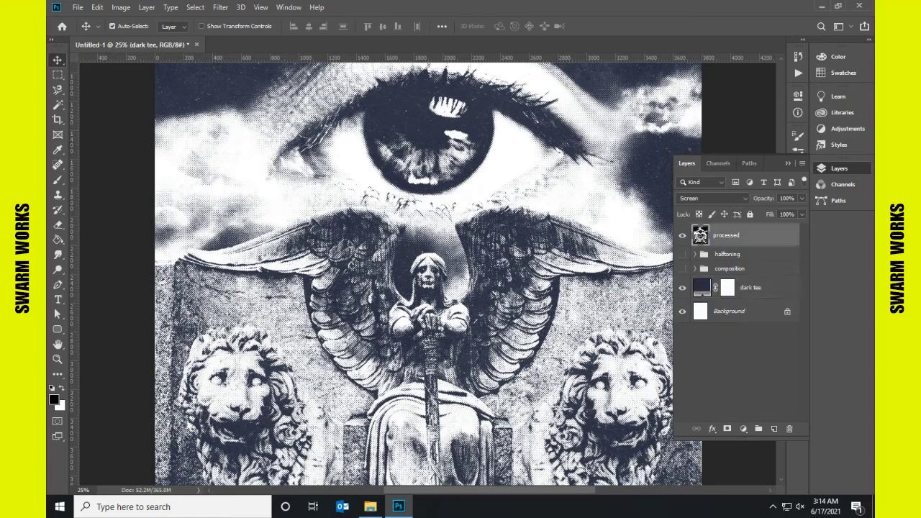
left_click(713, 198)
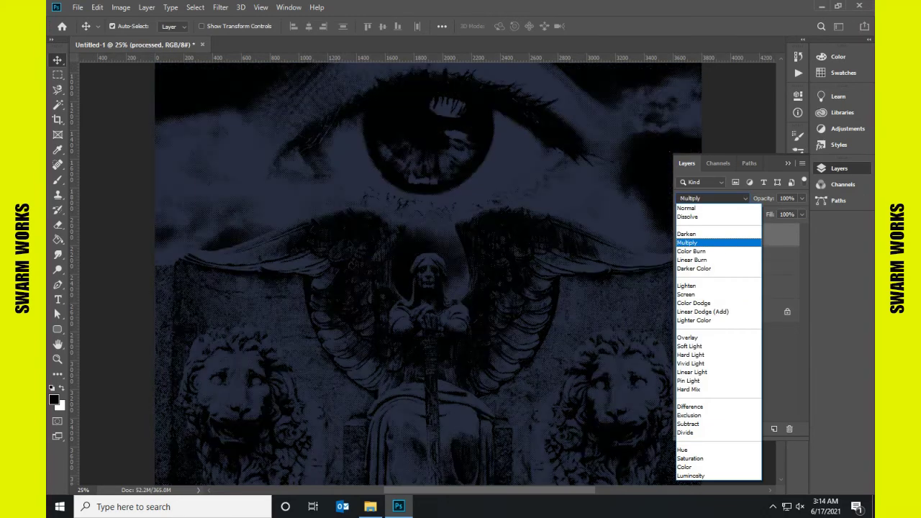
key("Return")
key("ctrl+minus")
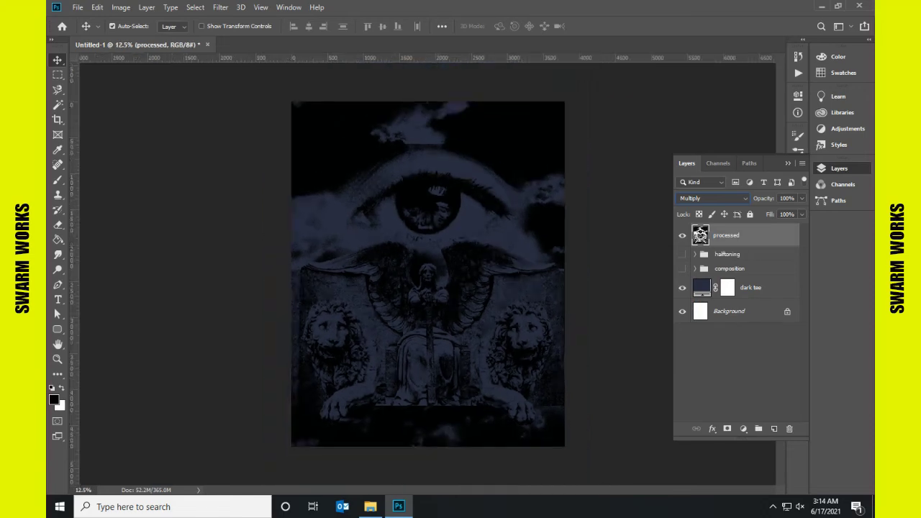
- Change the dark tee fill colour to mid grey #919191
double_click(701, 288)
type("919191")
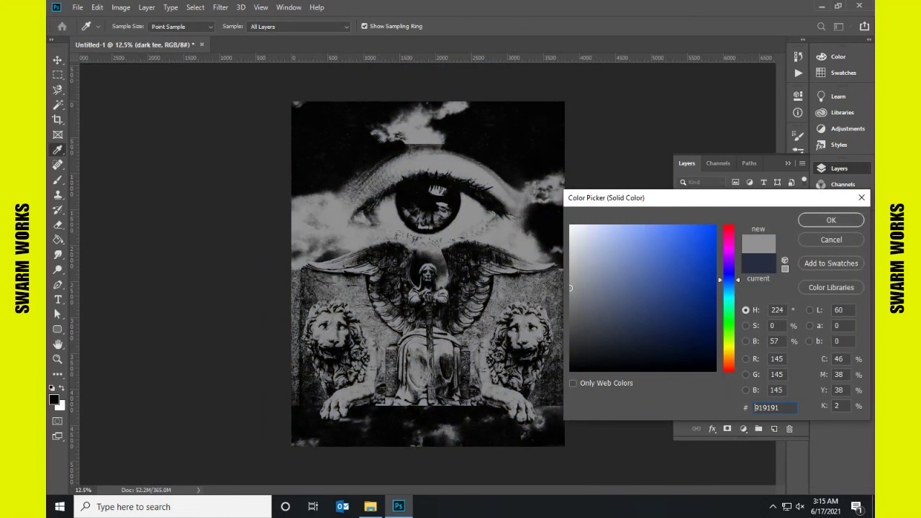
type("909090")
key("Return")
- Toggle undo and redo on the processed layer to compare halftone versions
left_click(726, 235)
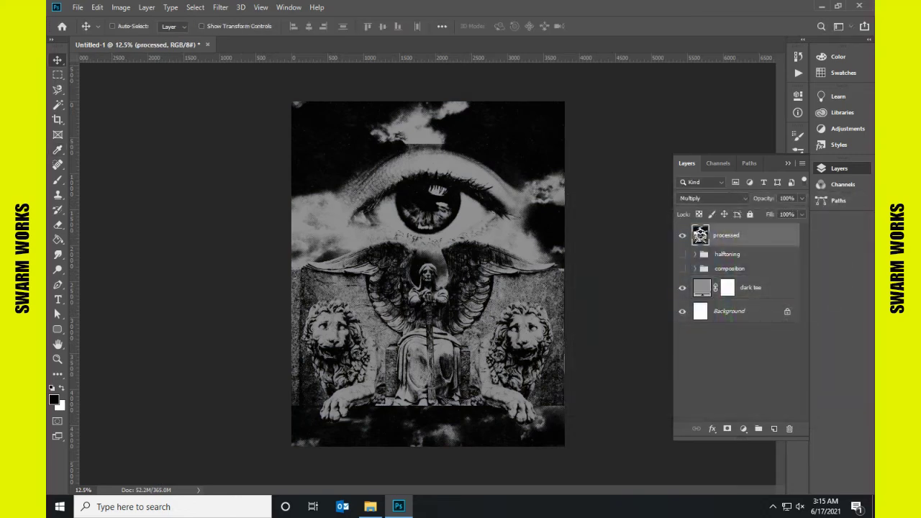
key("ctrl+z")
key("ctrl+shift+z")
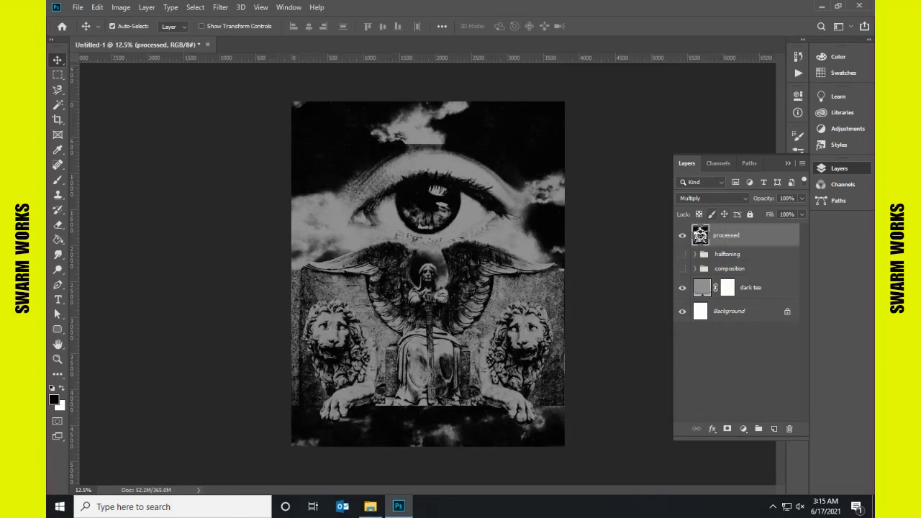